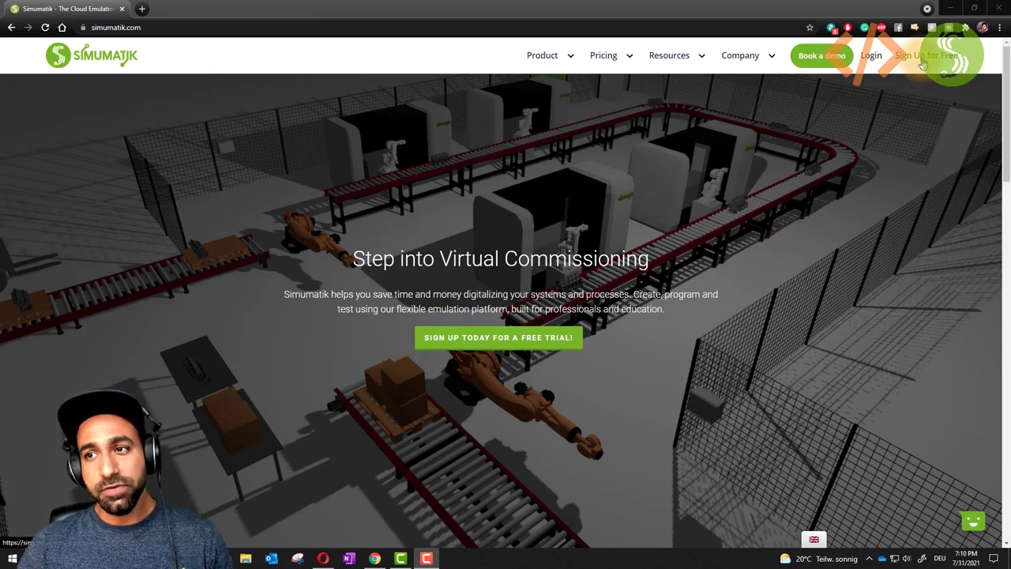
Sign in to the Simumatik account with the prefilled credentials and go to the platform.
{"action": "left_click", "coordinate": [920, 63]}
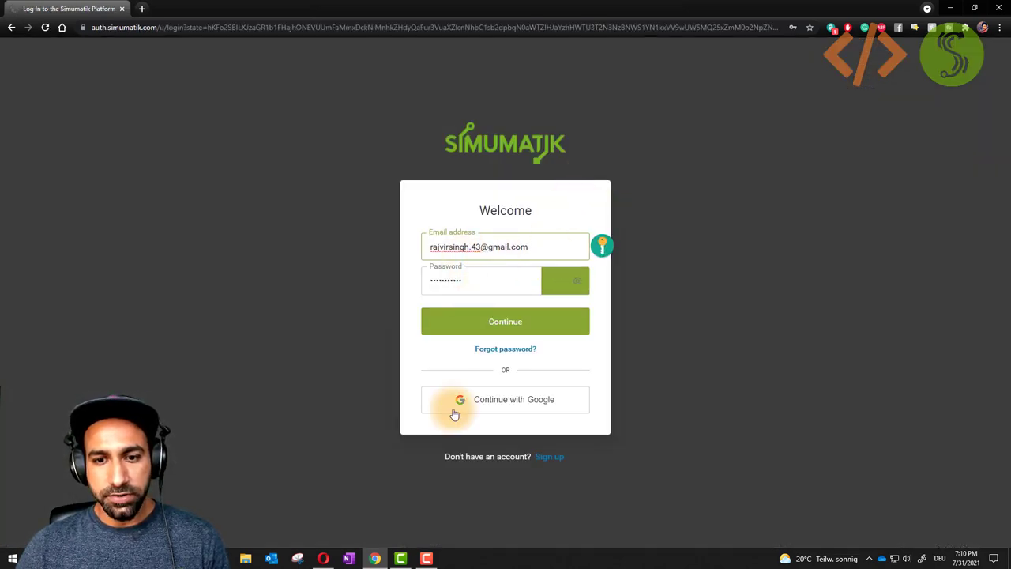
{"action": "left_click", "coordinate": [497, 325]}
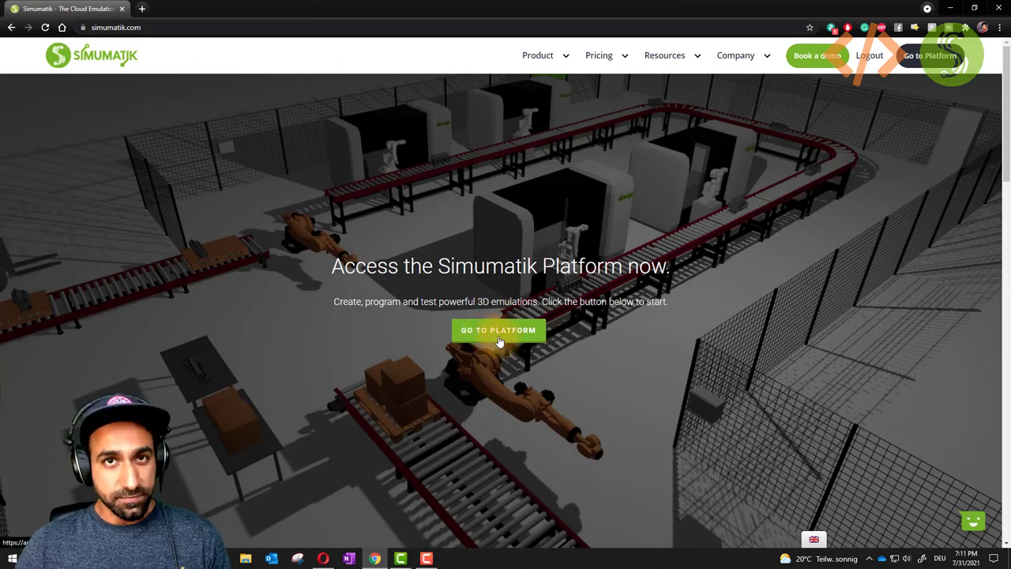
{"action": "left_click", "coordinate": [498, 331]}
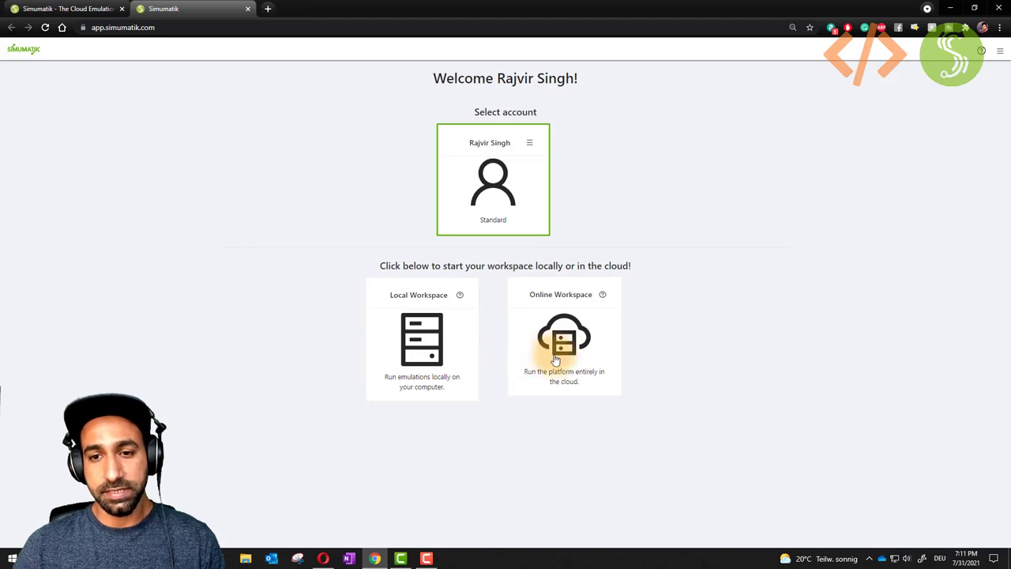
{"action": "left_click", "coordinate": [102, 28]}
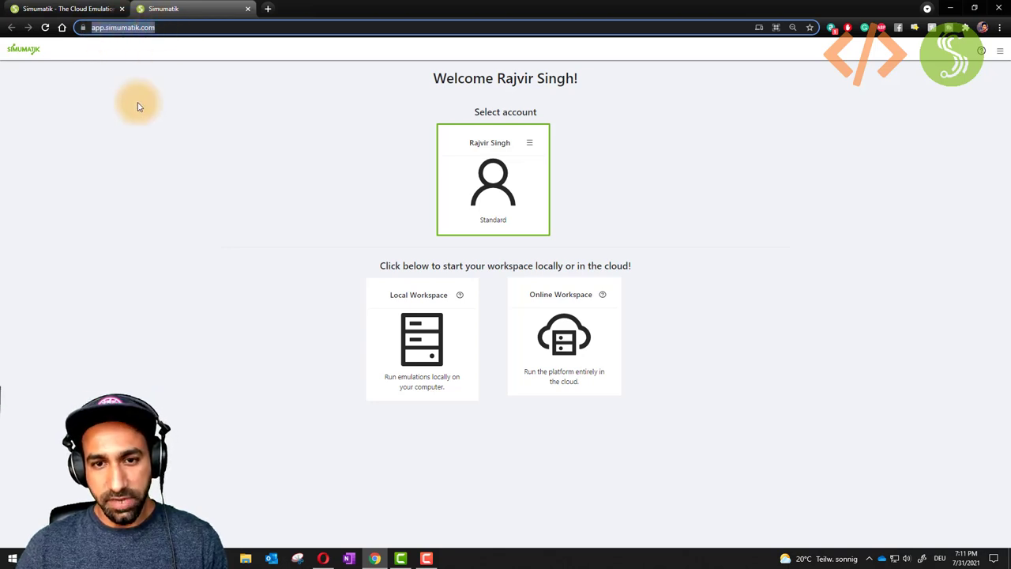
{"action": "left_click", "coordinate": [225, 304]}
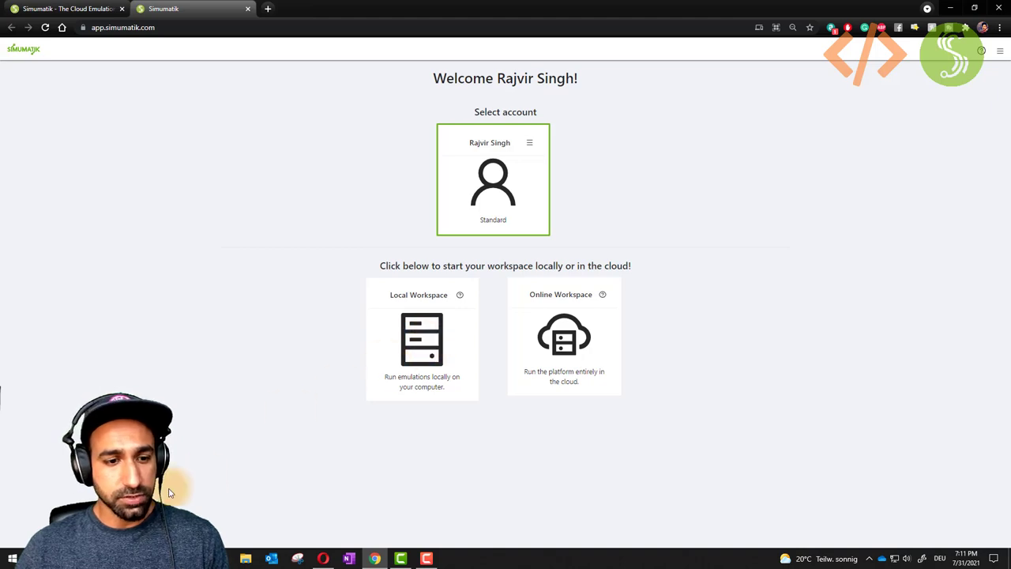
Launch the Simumatik Server app on the computer and start the Local Workspace on the platform.
{"action": "left_click", "coordinate": [10, 558]}
{"action": "type", "text": "simuma"}
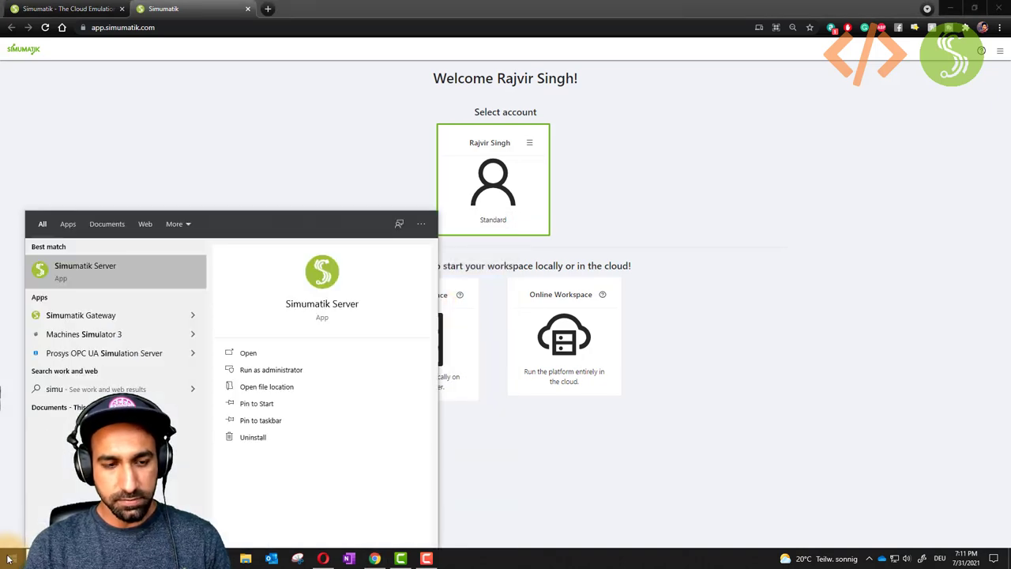
{"action": "left_click", "coordinate": [84, 274]}
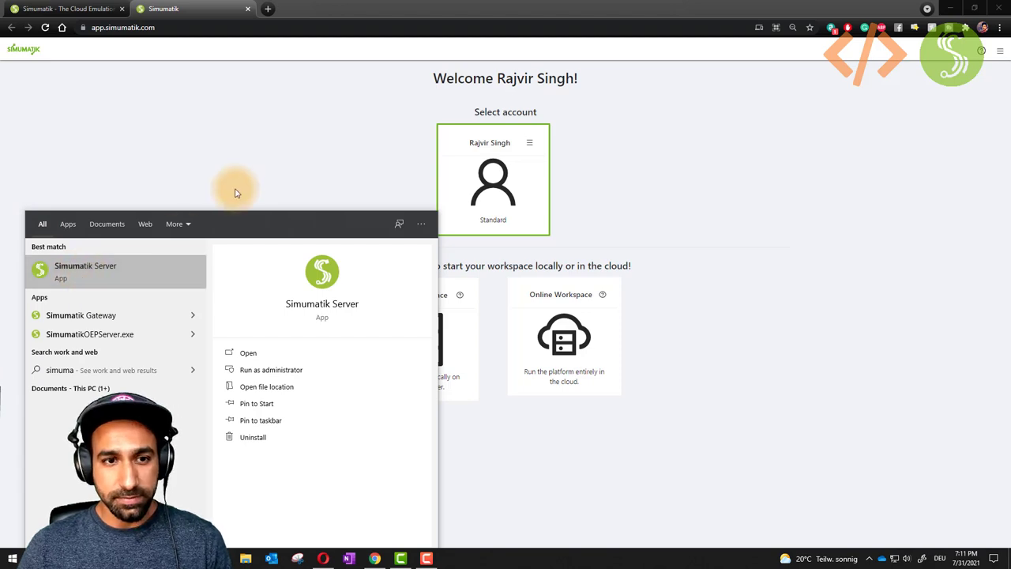
{"action": "left_click", "coordinate": [869, 558]}
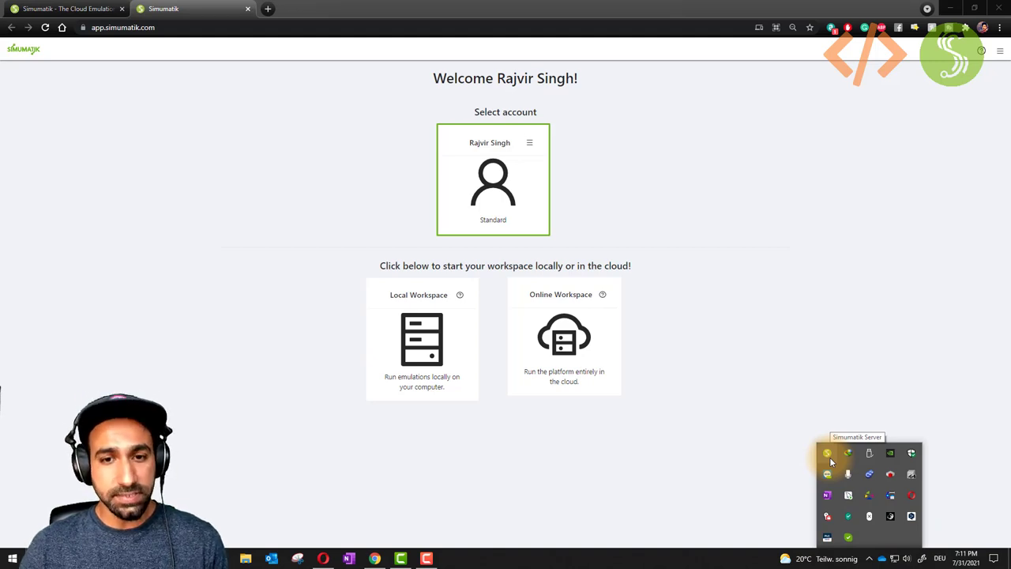
{"action": "left_click", "coordinate": [737, 451]}
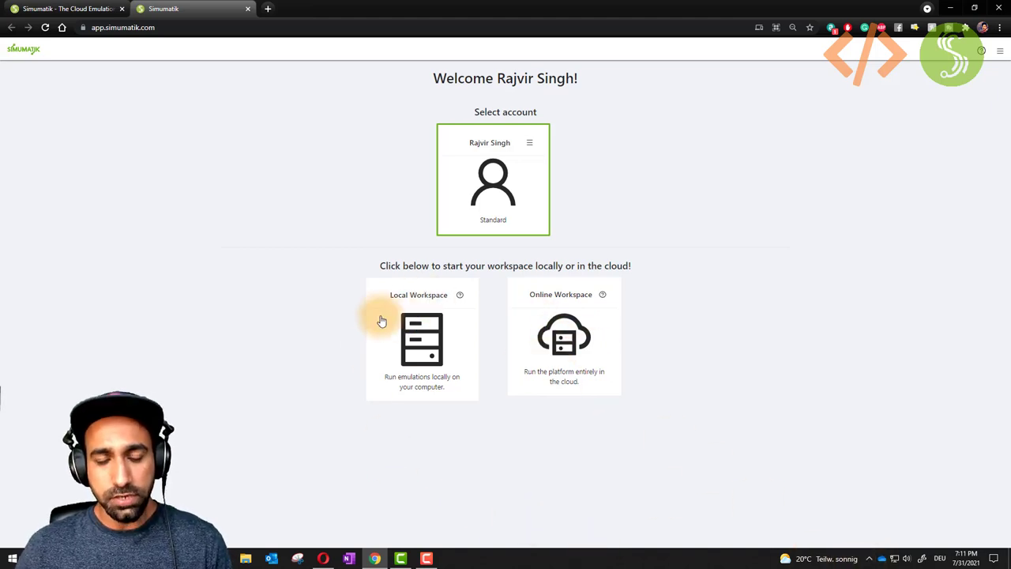
{"action": "left_click", "coordinate": [418, 348]}
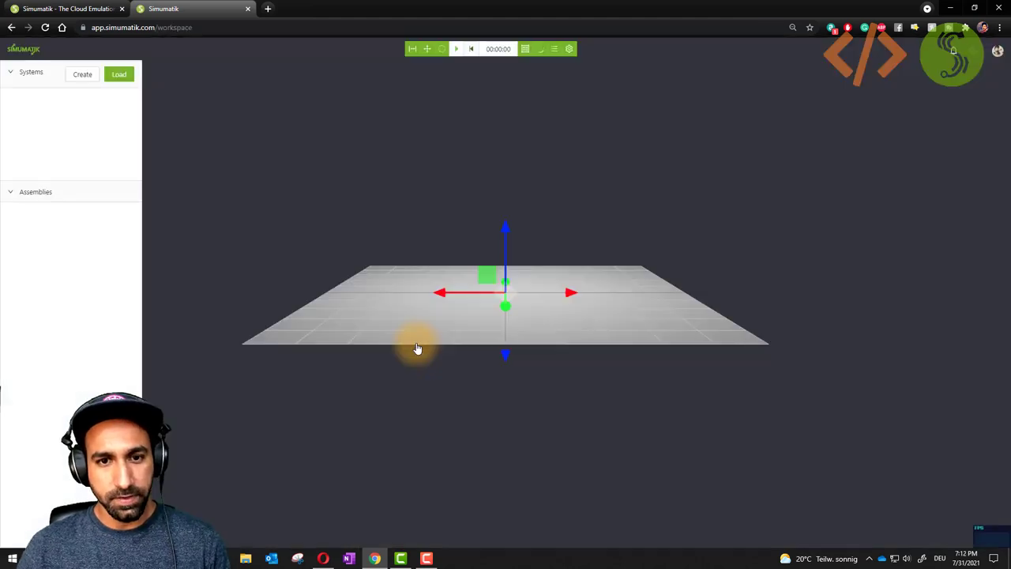
Create a new system named My System in the empty workspace.
{"action": "left_click_drag", "start_coordinate": [572, 271], "coordinate": [478, 273]}
{"action": "scroll", "coordinate": [480, 278], "scroll_direction": "up", "scroll_amount": 2}
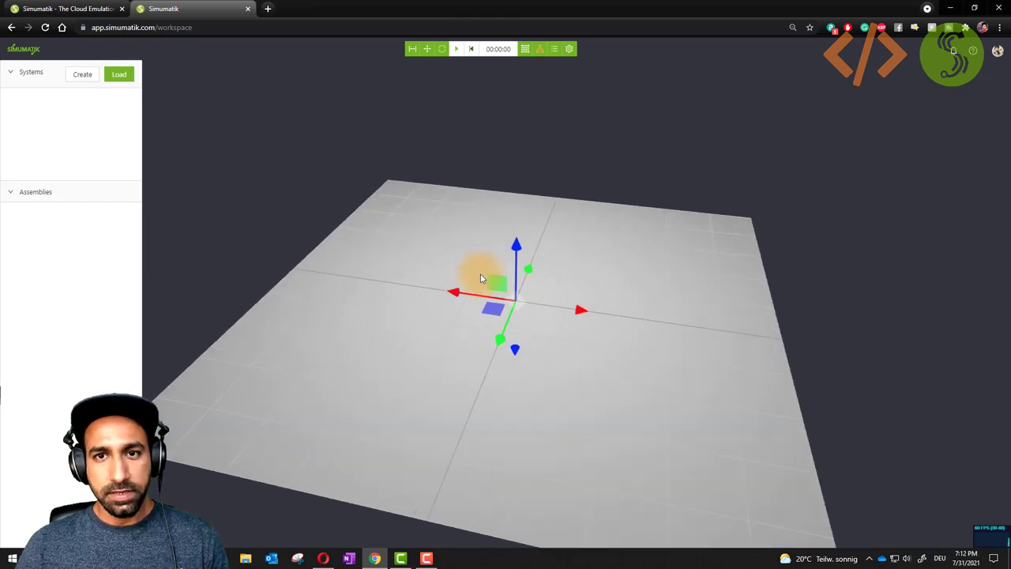
{"action": "left_click", "coordinate": [587, 266]}
{"action": "scroll", "coordinate": [593, 266], "scroll_direction": "up", "scroll_amount": 2}
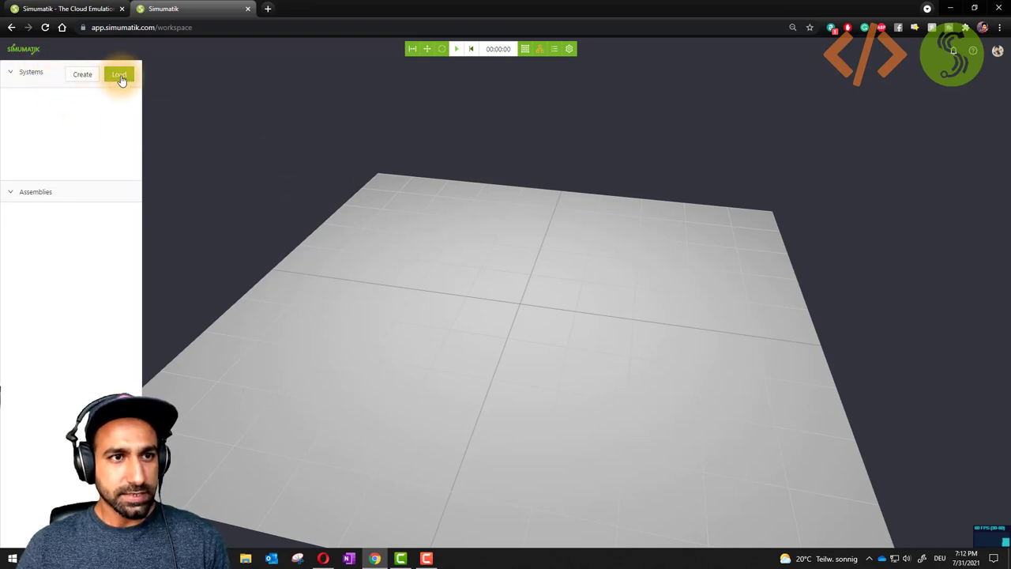
{"action": "left_click", "coordinate": [84, 75]}
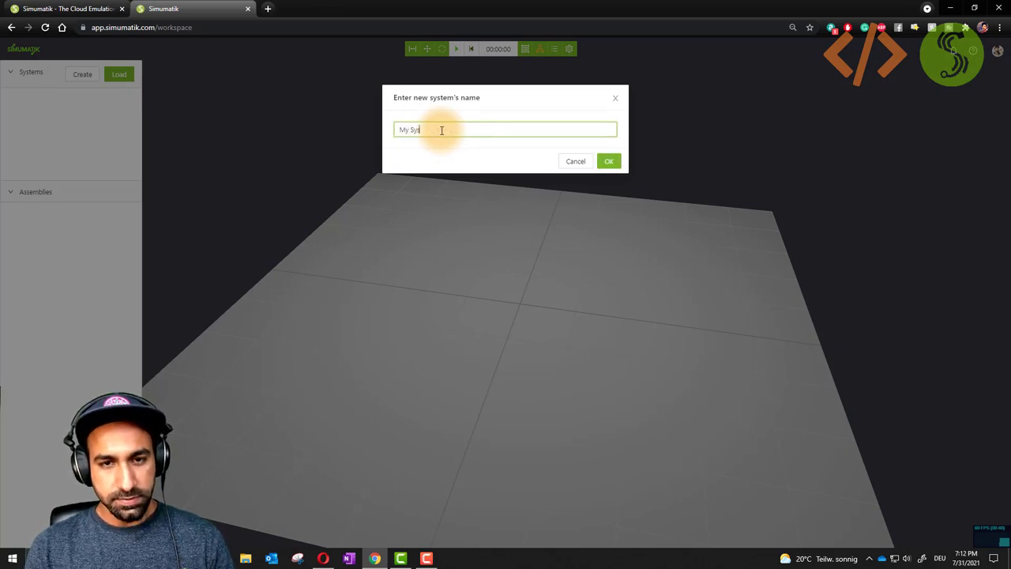
{"action": "left_click", "coordinate": [609, 161]}
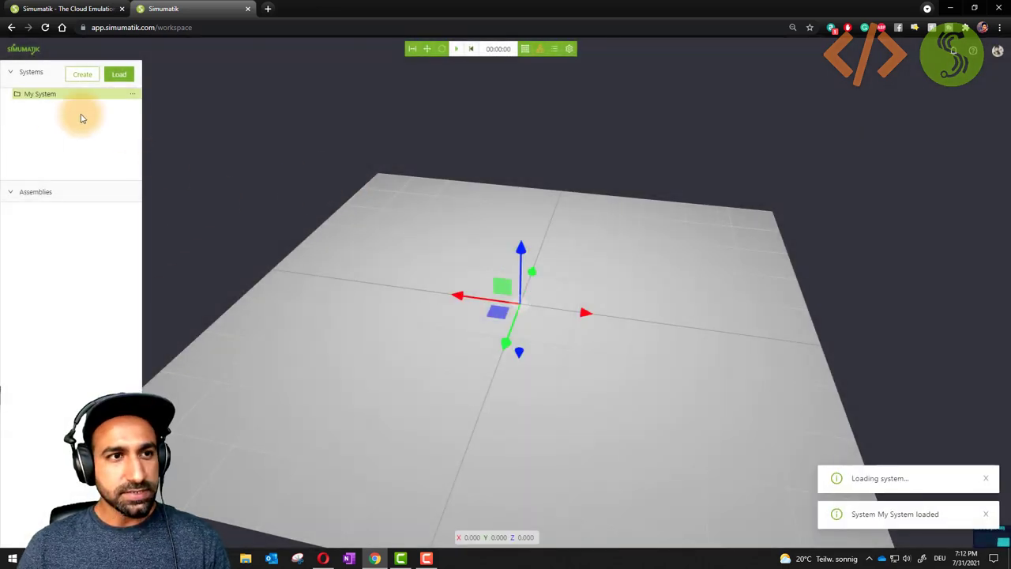
Add an assembly named Panel to My System.
{"action": "left_click", "coordinate": [133, 95]}
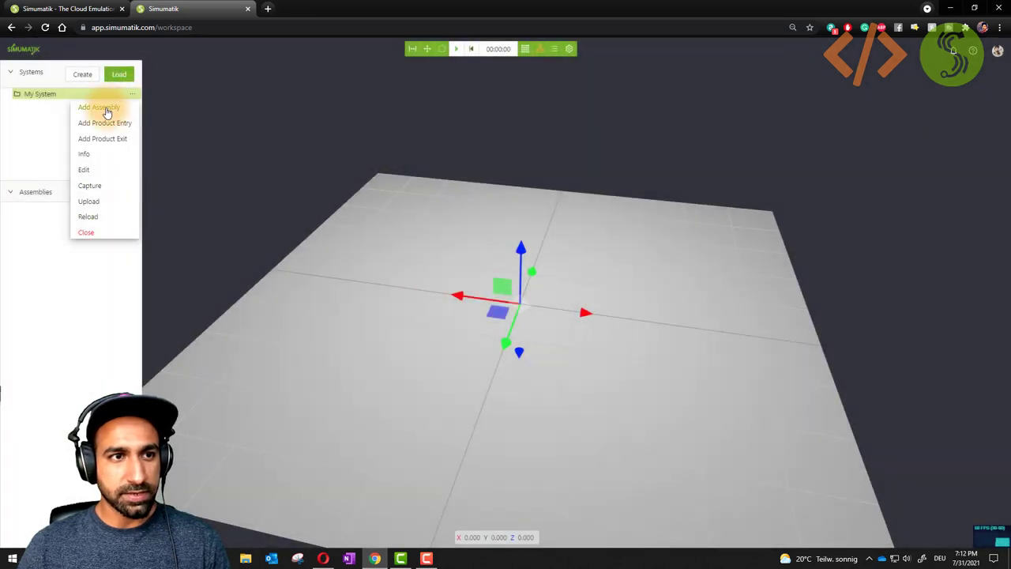
{"action": "left_click", "coordinate": [103, 107]}
{"action": "double_click", "coordinate": [432, 131]}
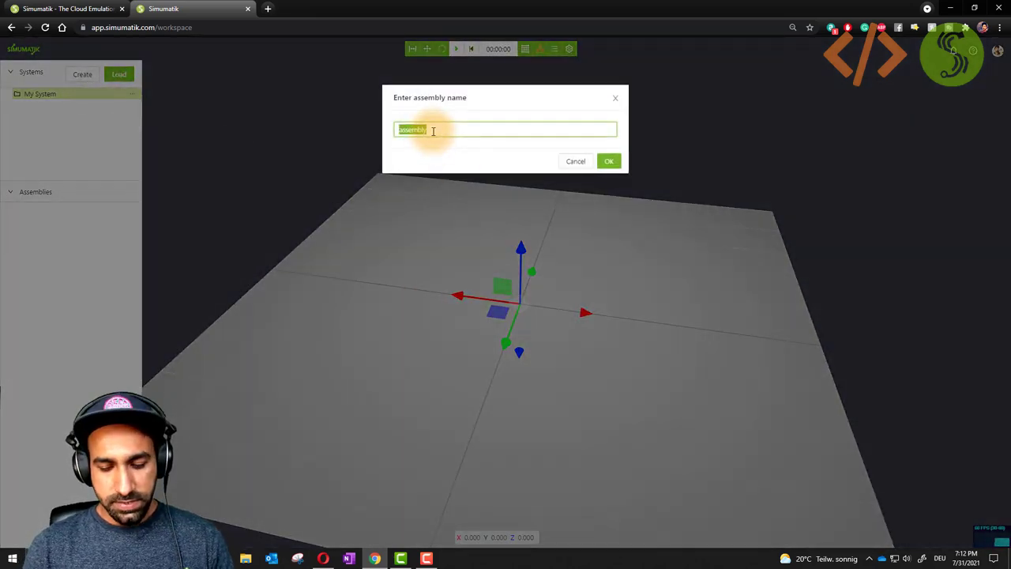
{"action": "left_click", "coordinate": [608, 162]}
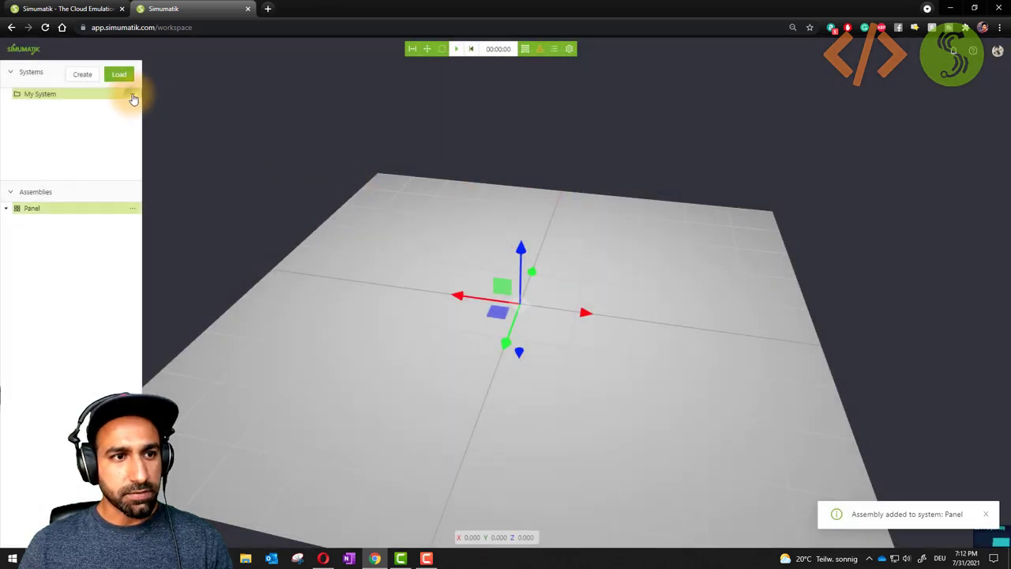
Add another assembly named Load to My System.
{"action": "left_click", "coordinate": [132, 94]}
{"action": "left_click", "coordinate": [124, 104]}
{"action": "double_click", "coordinate": [454, 130]}
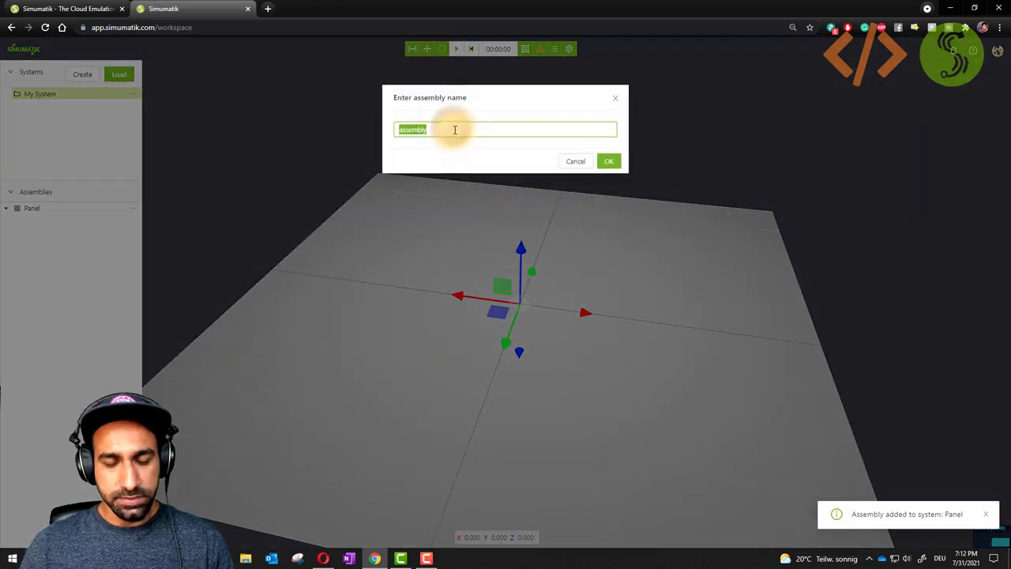
{"action": "type", "text": "Load"}
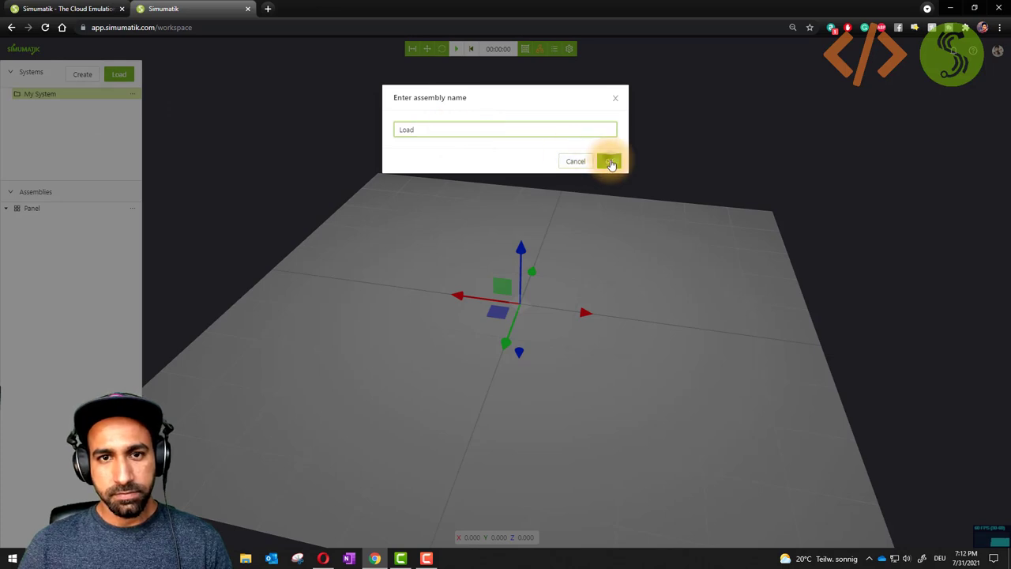
{"action": "left_click", "coordinate": [608, 161]}
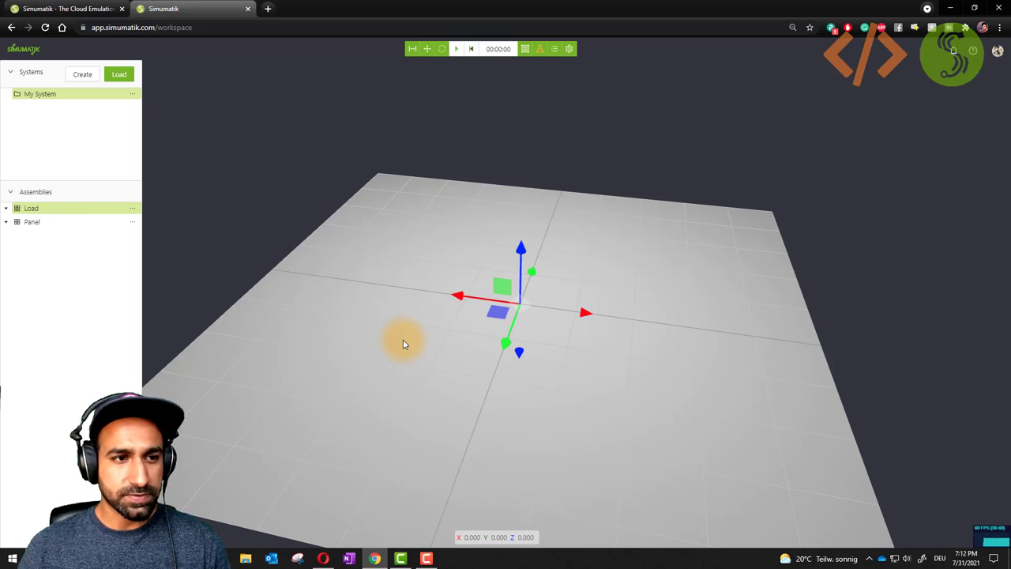
Start adding a component to the Panel assembly and browse the public Electric library.
{"action": "left_click", "coordinate": [72, 224]}
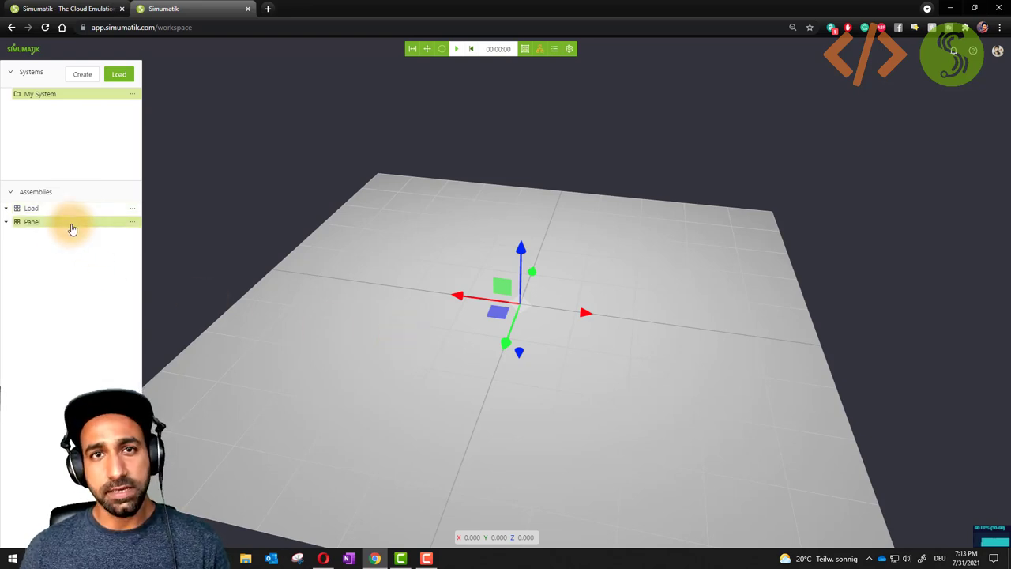
{"action": "left_click", "coordinate": [133, 225]}
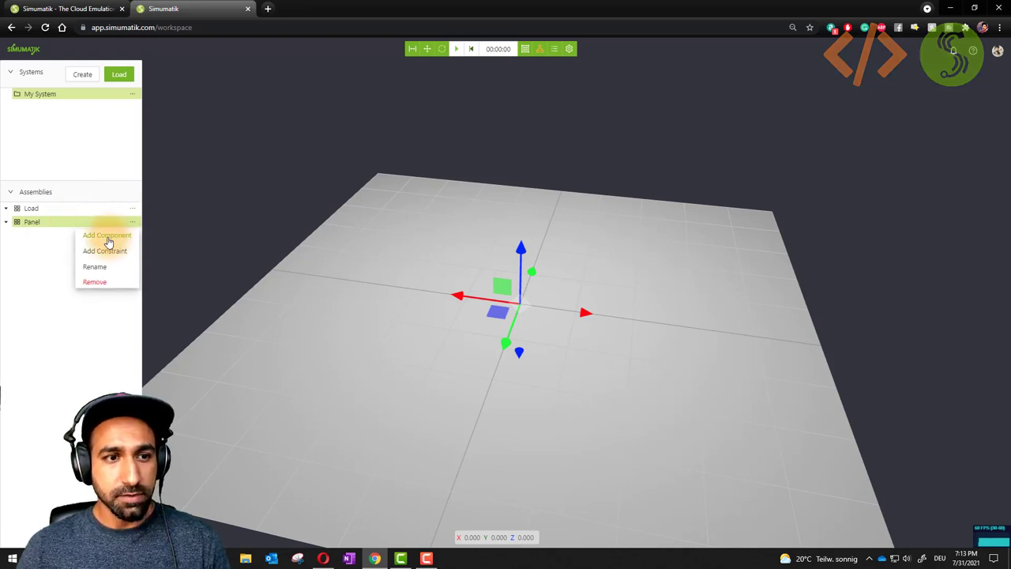
{"action": "left_click", "coordinate": [108, 237]}
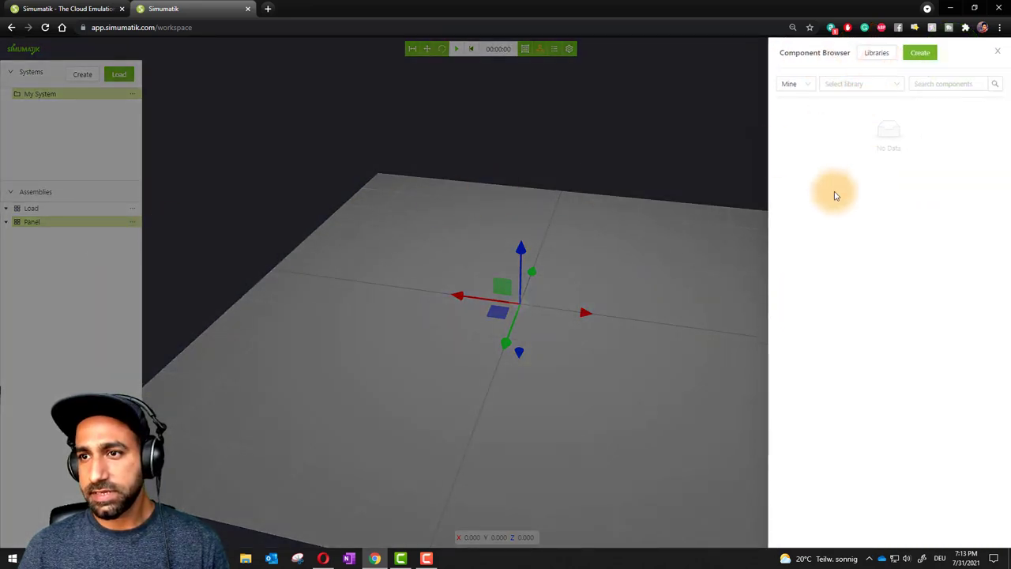
{"action": "left_click", "coordinate": [805, 86]}
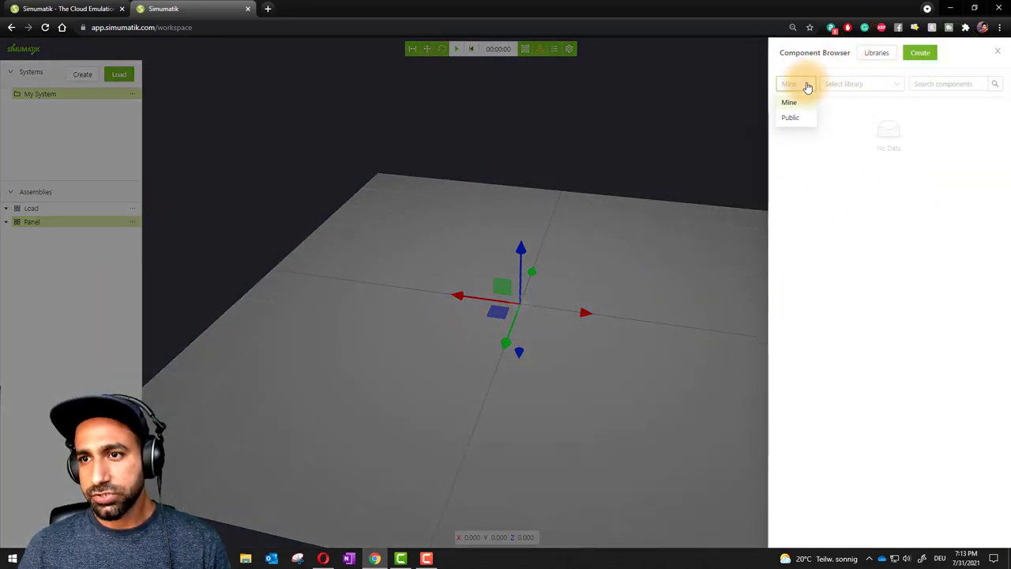
{"action": "left_click", "coordinate": [858, 118]}
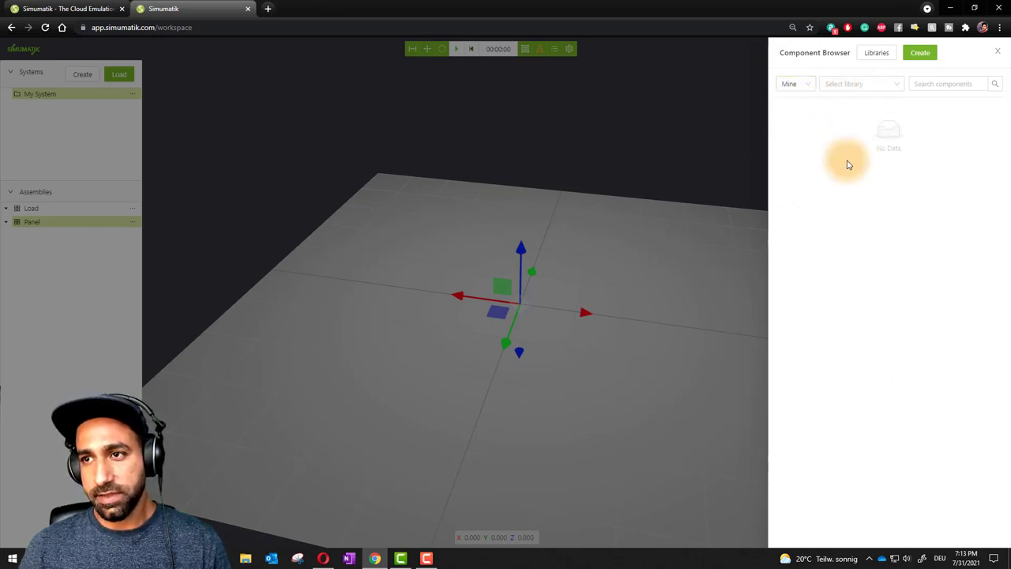
{"action": "left_click", "coordinate": [809, 86]}
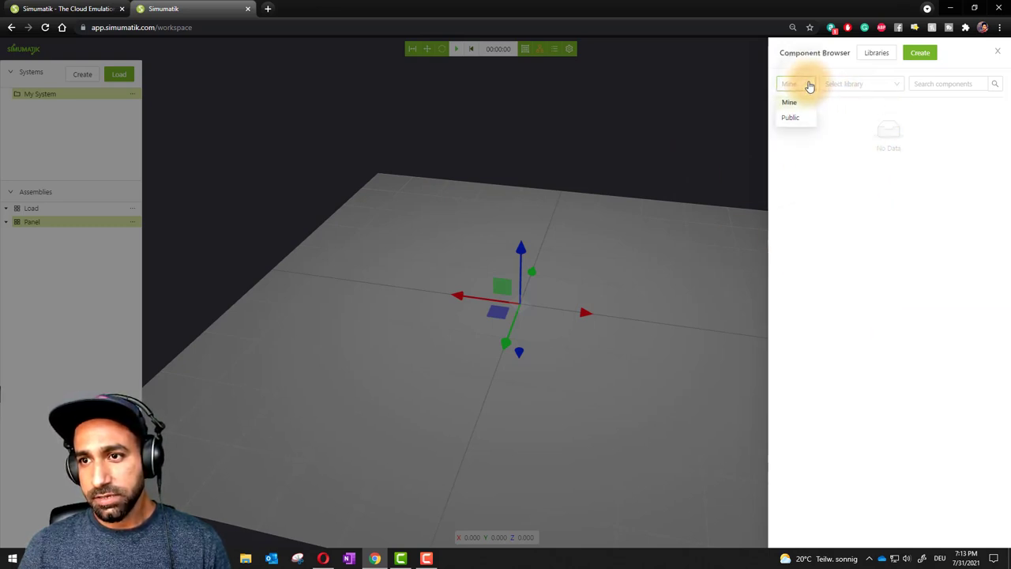
{"action": "left_click", "coordinate": [793, 119]}
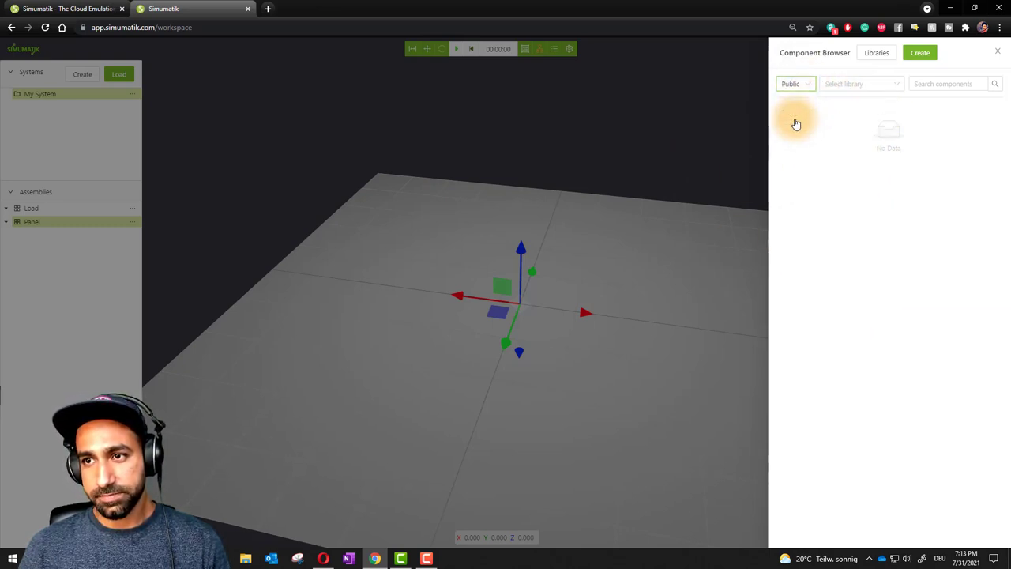
{"action": "left_click", "coordinate": [896, 85]}
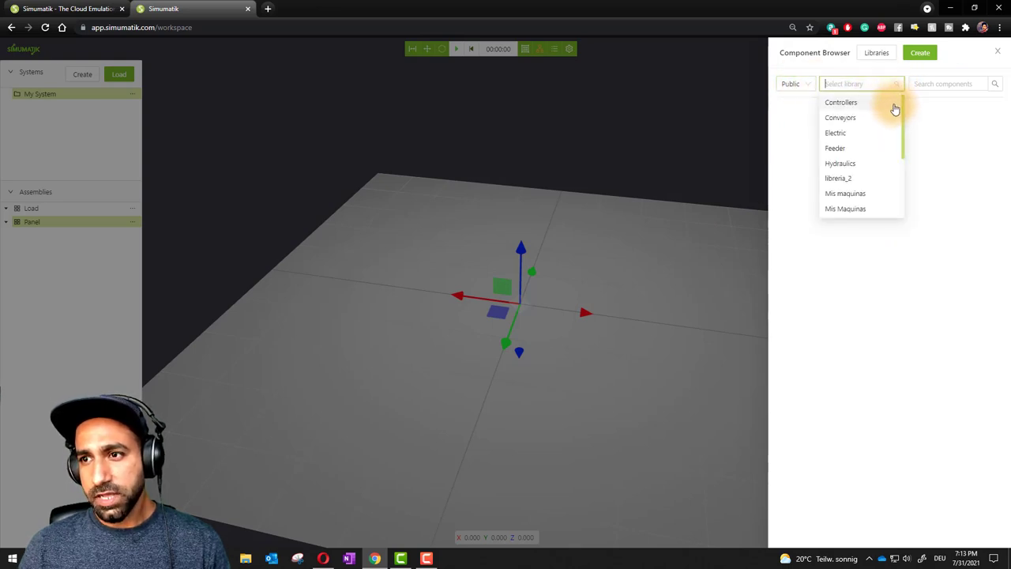
{"action": "left_click", "coordinate": [891, 131]}
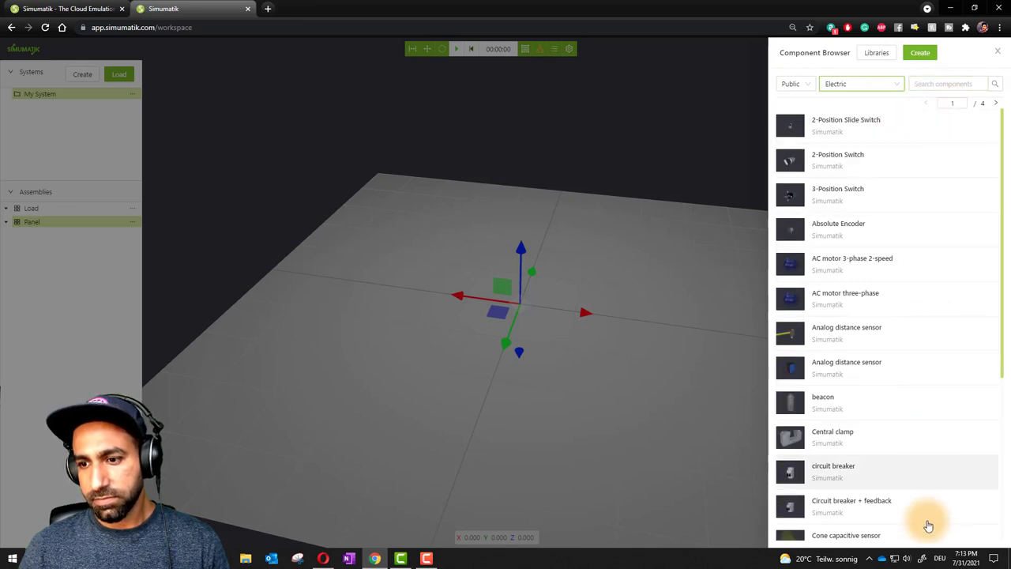
{"action": "type", "text": "pen"}
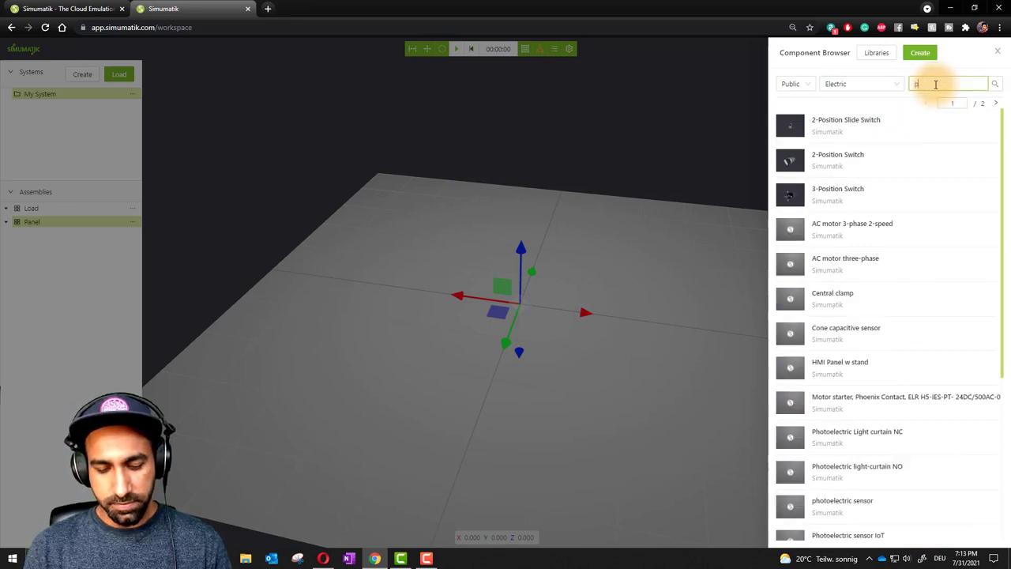
{"action": "key", "text": "BackSpace"}
{"action": "key", "text": "BackSpace"}
{"action": "type", "text": "a"}
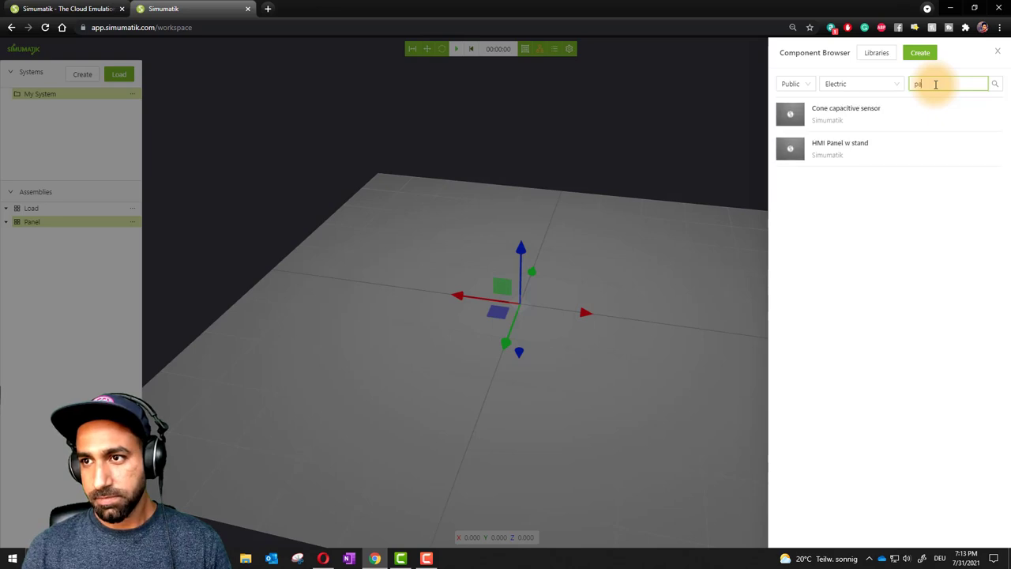
{"action": "key", "text": "BackSpace"}
{"action": "key", "text": "BackSpace"}
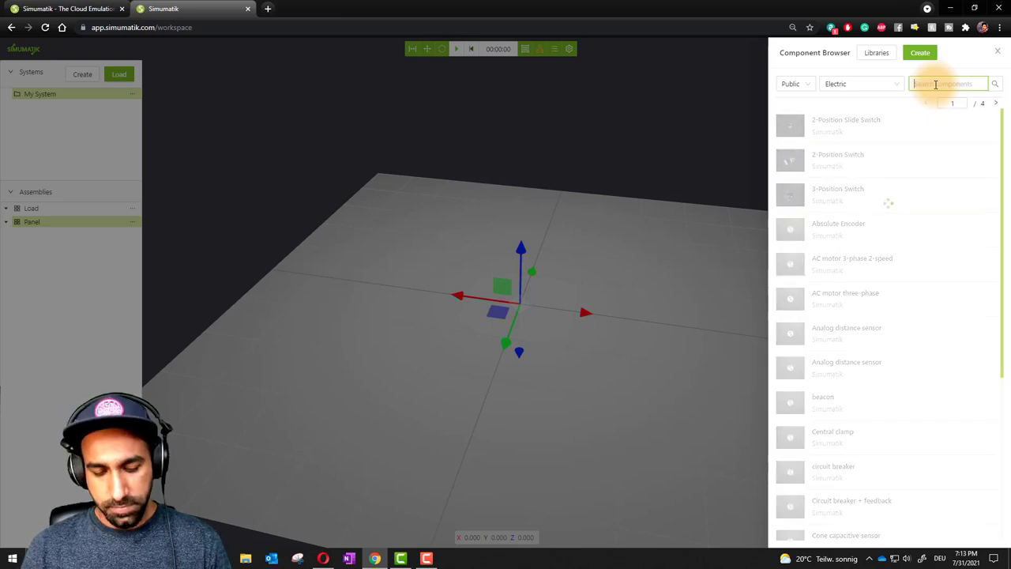
Search the Electric components for box and add Electric box small to the Panel assembly, keeping the name Electric_box_small.
{"action": "type", "text": "box"}
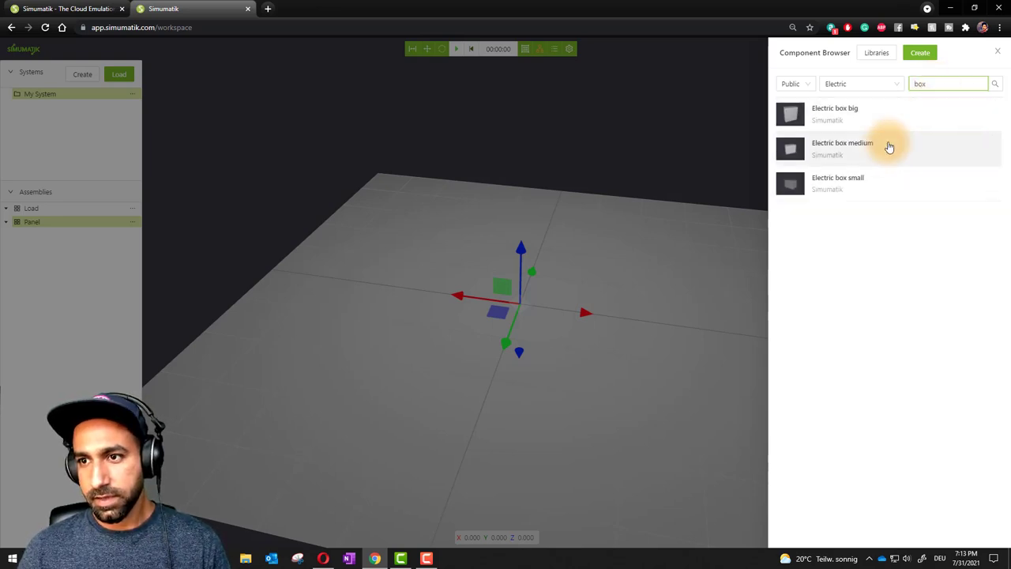
{"action": "left_click", "coordinate": [835, 191]}
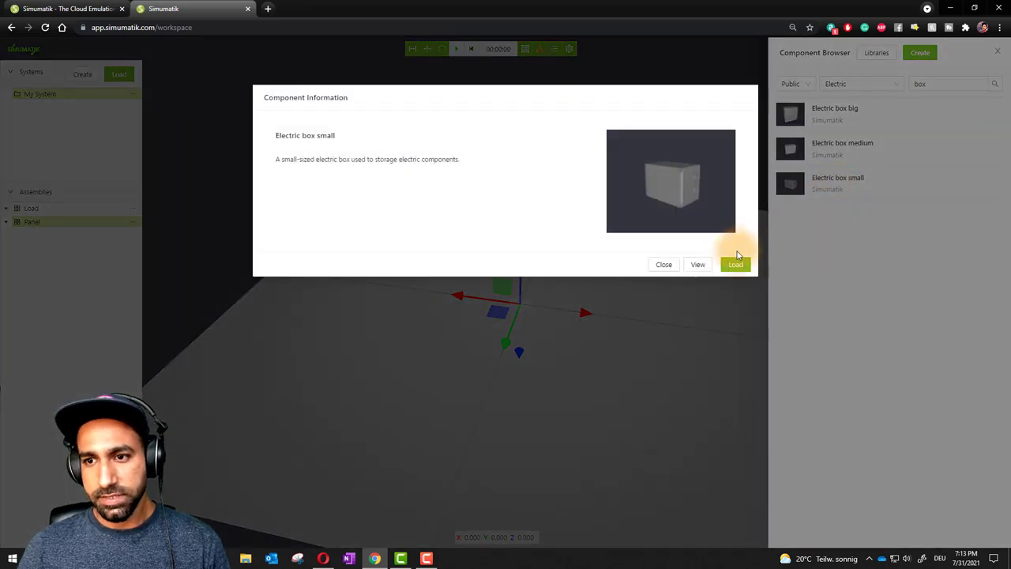
{"action": "left_click", "coordinate": [734, 265]}
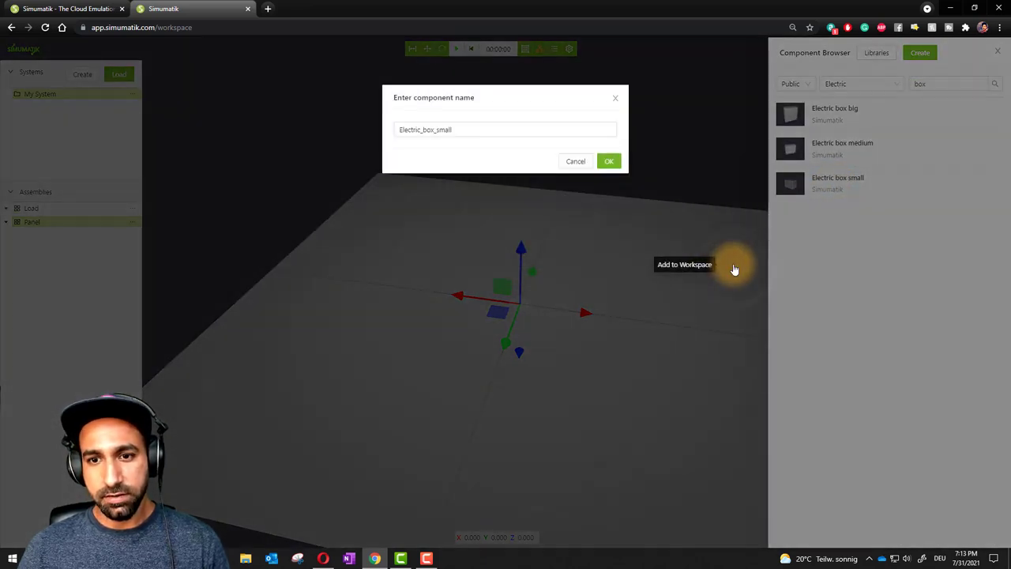
{"action": "left_click", "coordinate": [434, 134]}
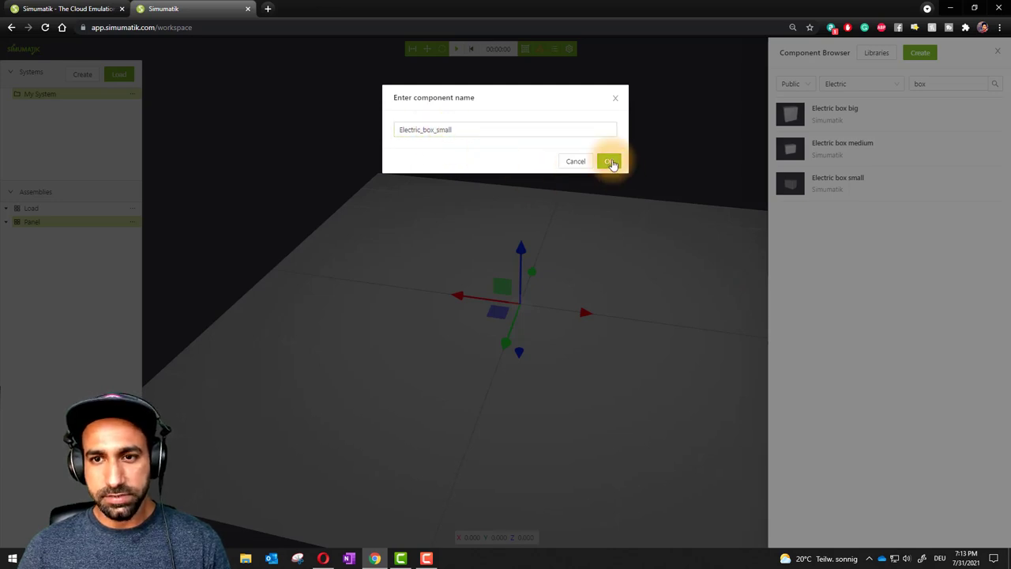
{"action": "left_click", "coordinate": [608, 160]}
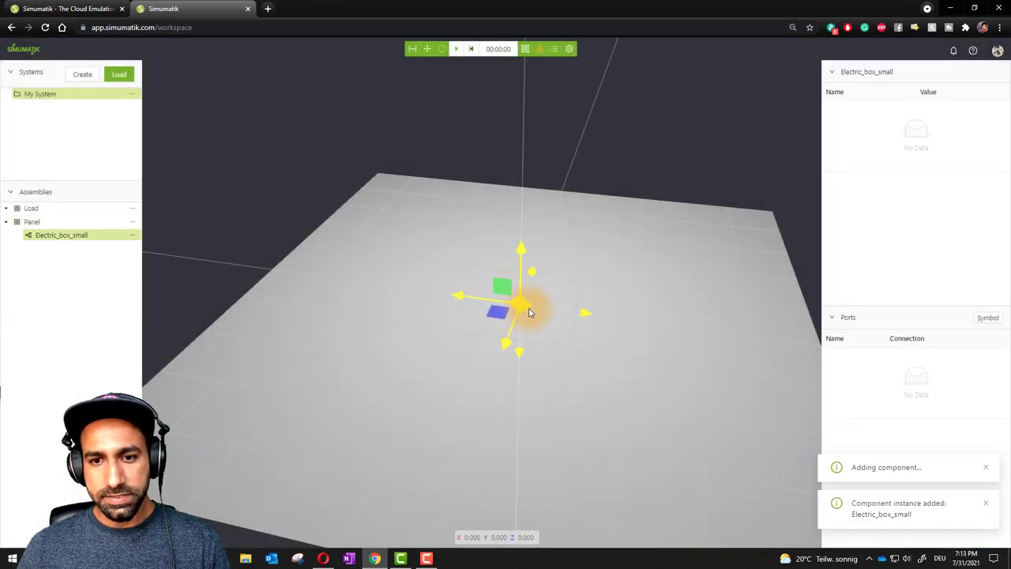
Raise the small electric box out of the floor and shift it along X, to about X 0.057, Y -0.004, Z 0.093.
{"action": "scroll", "coordinate": [521, 304], "scroll_direction": "up", "scroll_amount": 5}
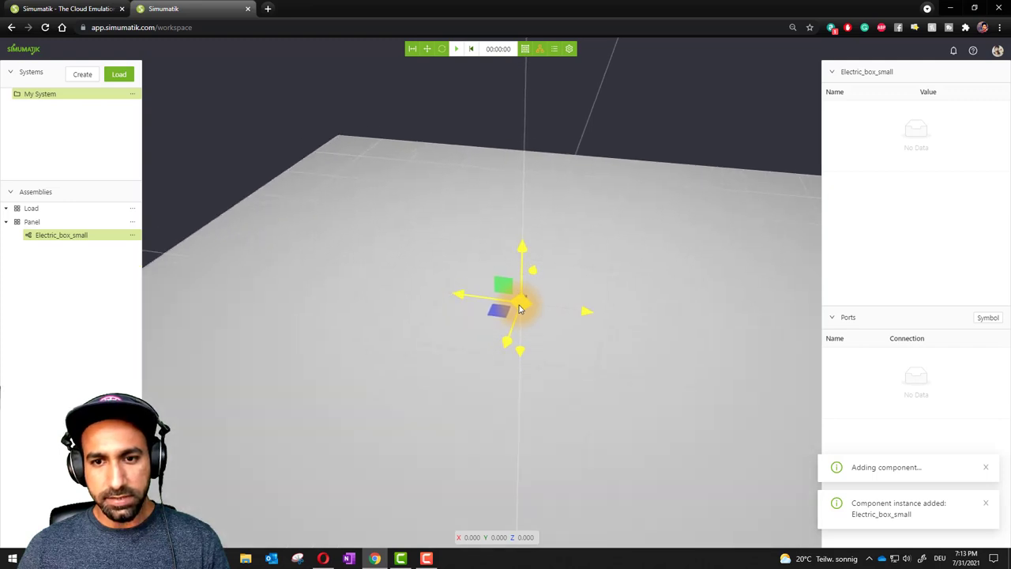
{"action": "scroll", "coordinate": [521, 293], "scroll_direction": "up", "scroll_amount": 5}
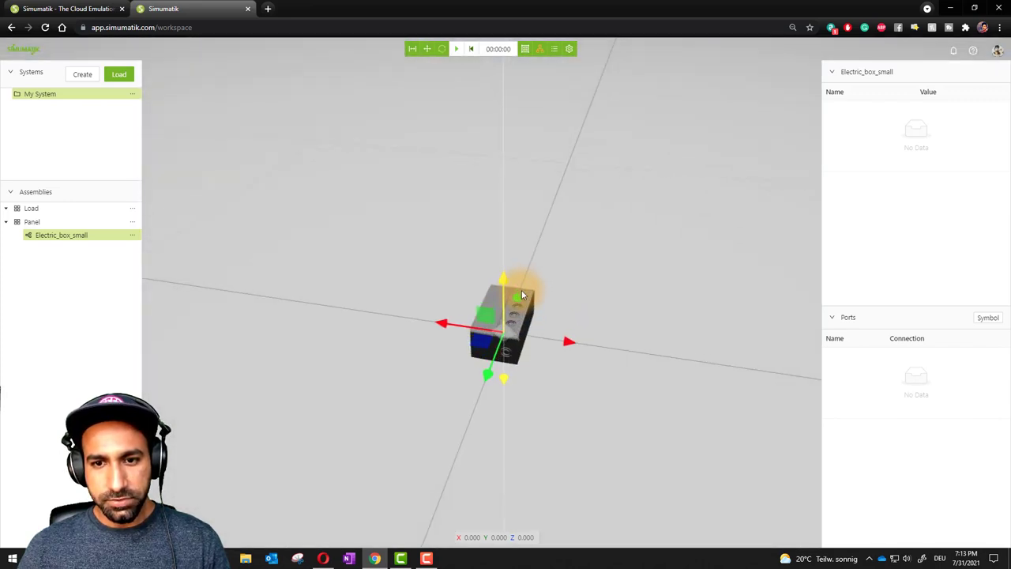
{"action": "left_click_drag", "start_coordinate": [498, 285], "coordinate": [489, 235]}
{"action": "mouse_move", "coordinate": [451, 303]}
{"action": "left_mouse_down"}
{"action": "mouse_move", "coordinate": [440, 289]}
{"action": "mouse_move", "coordinate": [311, 248]}
{"action": "mouse_move", "coordinate": [452, 298]}
{"action": "left_mouse_up"}
{"action": "left_click_drag", "start_coordinate": [507, 351], "coordinate": [476, 257]}
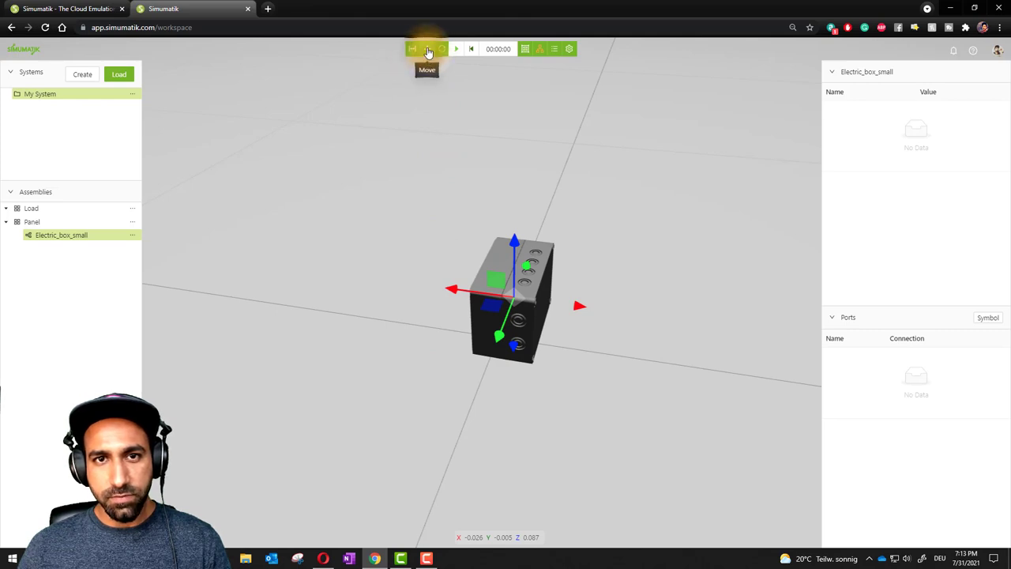
{"action": "left_click", "coordinate": [469, 294]}
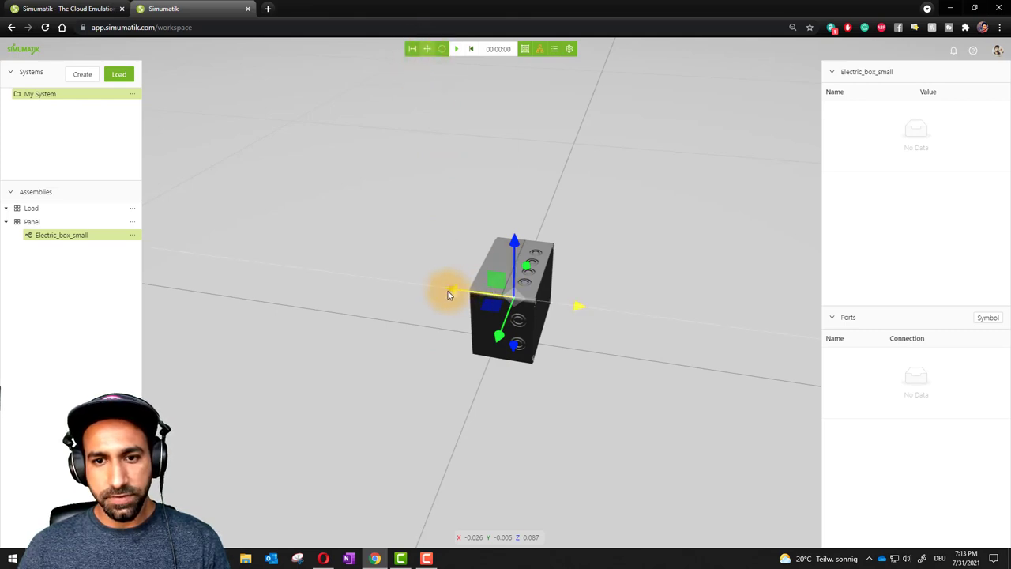
{"action": "left_click_drag", "start_coordinate": [448, 294], "coordinate": [467, 230]}
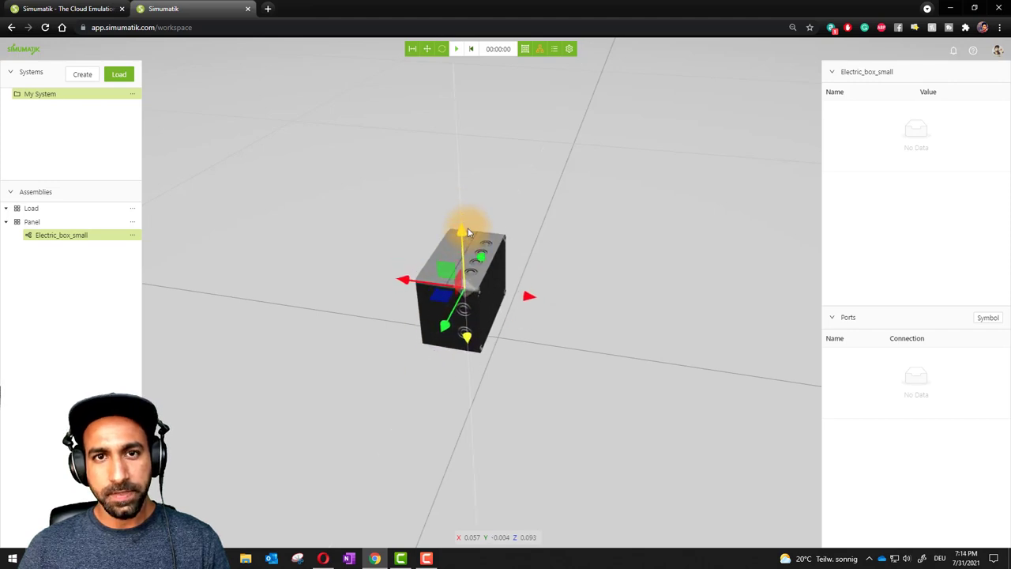
Try rotating the small electric box freely, to about 74° around Z, and reset its X, Y and Z angles to 0°.
{"action": "left_click", "coordinate": [442, 50]}
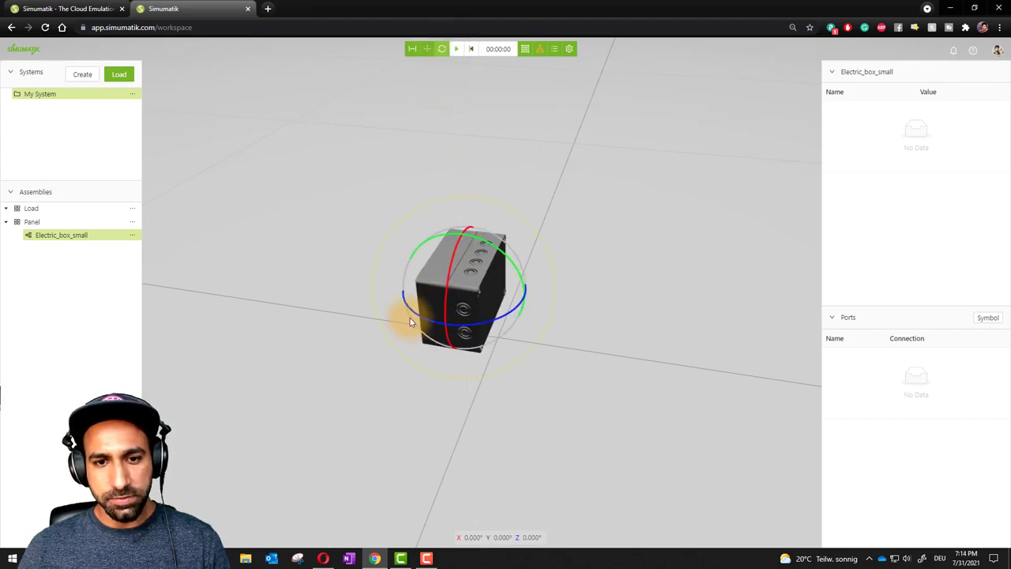
{"action": "left_click_drag", "start_coordinate": [416, 317], "coordinate": [455, 338]}
{"action": "mouse_move", "coordinate": [439, 281]}
{"action": "left_mouse_down"}
{"action": "mouse_move", "coordinate": [449, 261]}
{"action": "mouse_move", "coordinate": [433, 285]}
{"action": "left_mouse_up"}
{"action": "left_click_drag", "start_coordinate": [498, 202], "coordinate": [481, 226]}
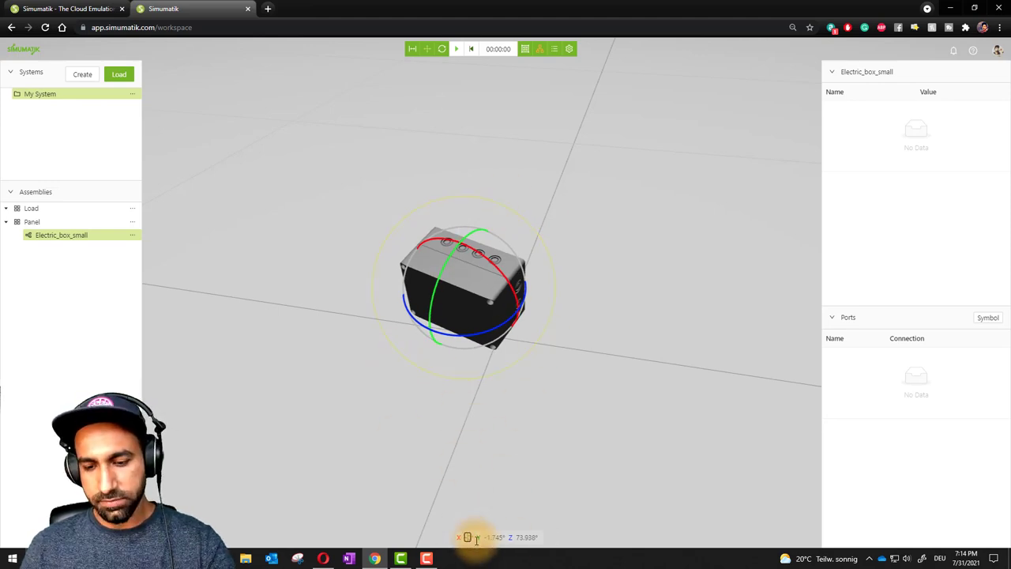
{"action": "type", "text": "0"}
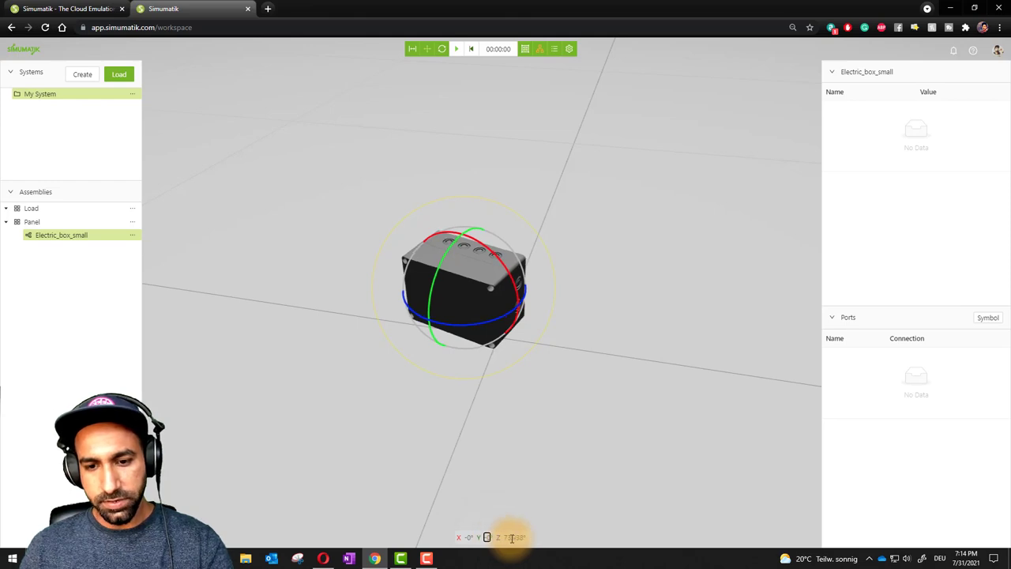
{"action": "key", "text": "Return"}
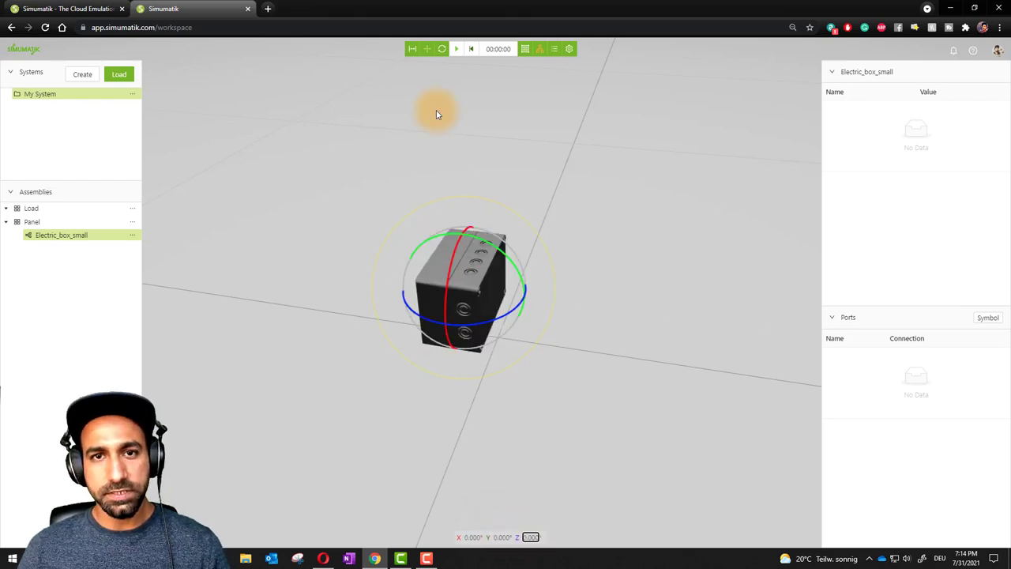
Move the small electric box along the X axis, away from the origin, to about X 1.04.
{"action": "left_click", "coordinate": [426, 52]}
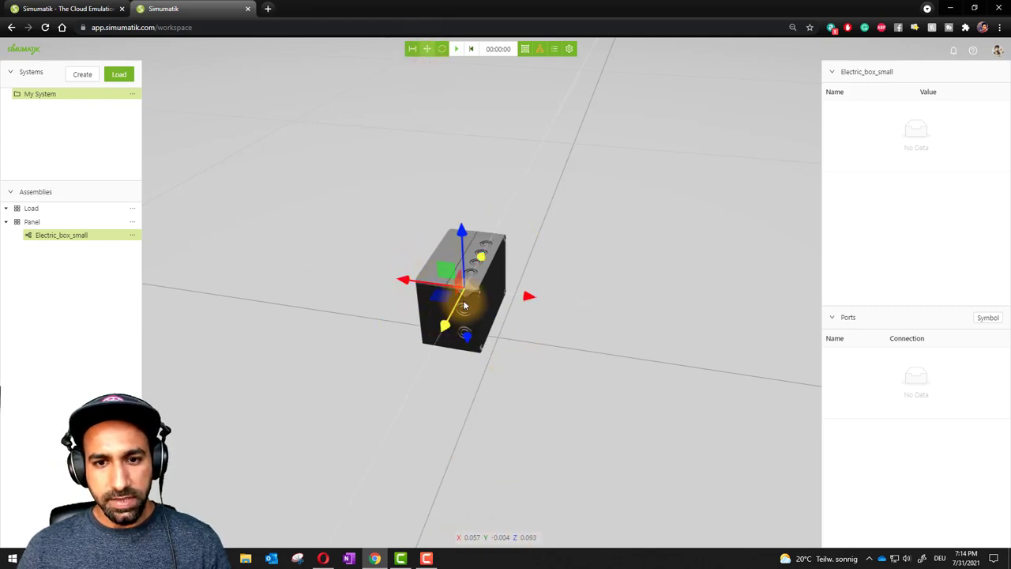
{"action": "left_click_drag", "start_coordinate": [404, 281], "coordinate": [219, 213]}
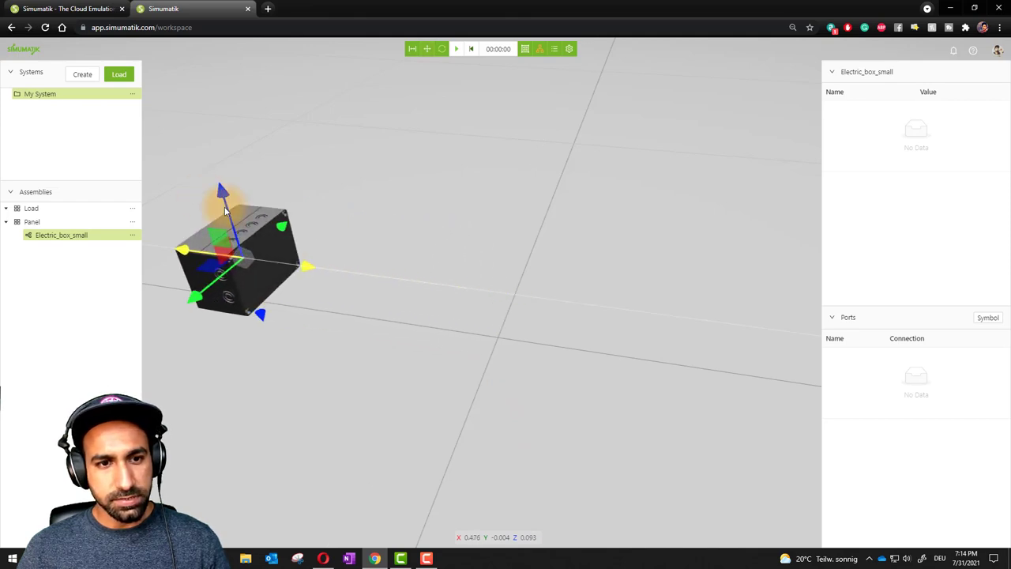
{"action": "scroll", "coordinate": [323, 284], "scroll_direction": "down", "scroll_amount": 5}
{"action": "left_click_drag", "start_coordinate": [385, 260], "coordinate": [579, 318]}
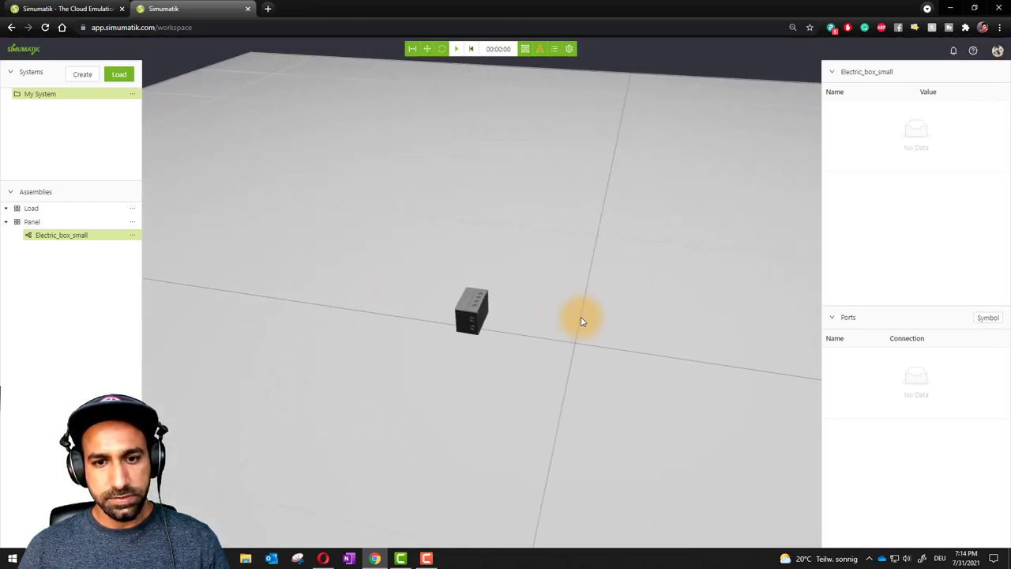
{"action": "left_click", "coordinate": [485, 316]}
{"action": "left_click_drag", "start_coordinate": [445, 310], "coordinate": [323, 287]}
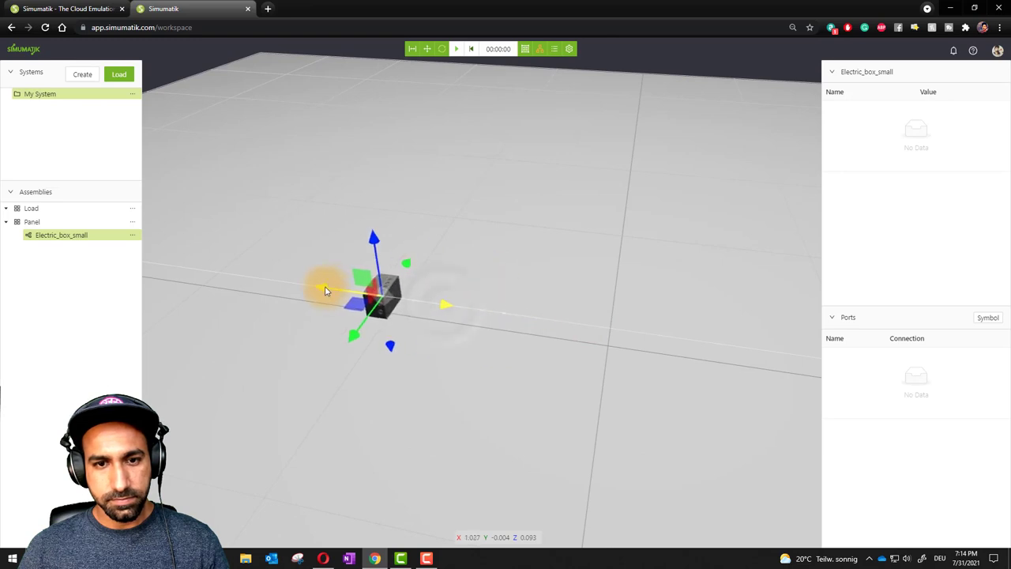
{"action": "left_click_drag", "start_coordinate": [449, 279], "coordinate": [419, 146]}
{"action": "scroll", "coordinate": [384, 235], "scroll_direction": "up", "scroll_amount": 10}
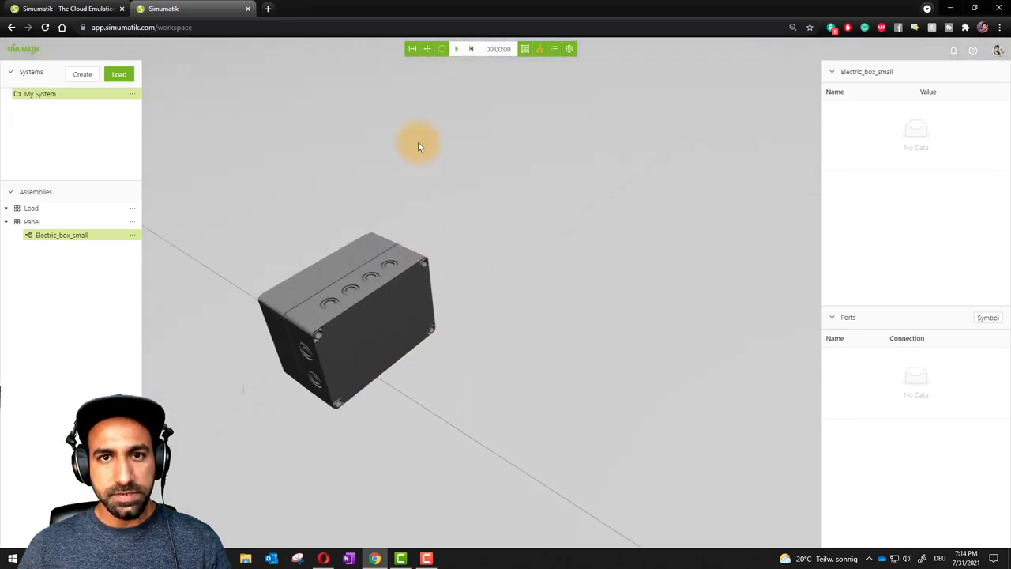
Run the emulation, examine the small electric box from several sides, and reset the emulation.
{"action": "left_click", "coordinate": [457, 50]}
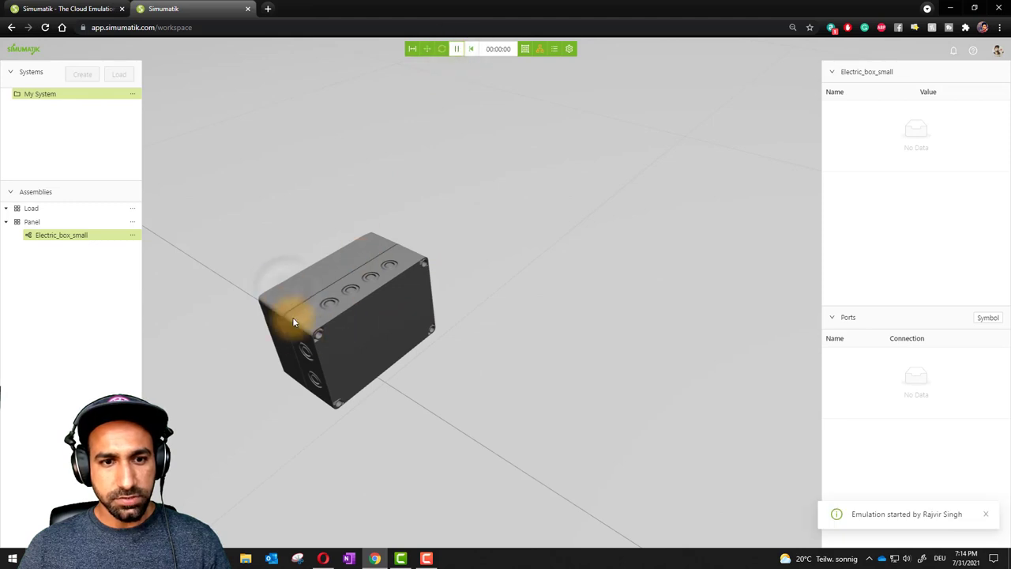
{"action": "left_click_drag", "start_coordinate": [292, 321], "coordinate": [478, 337]}
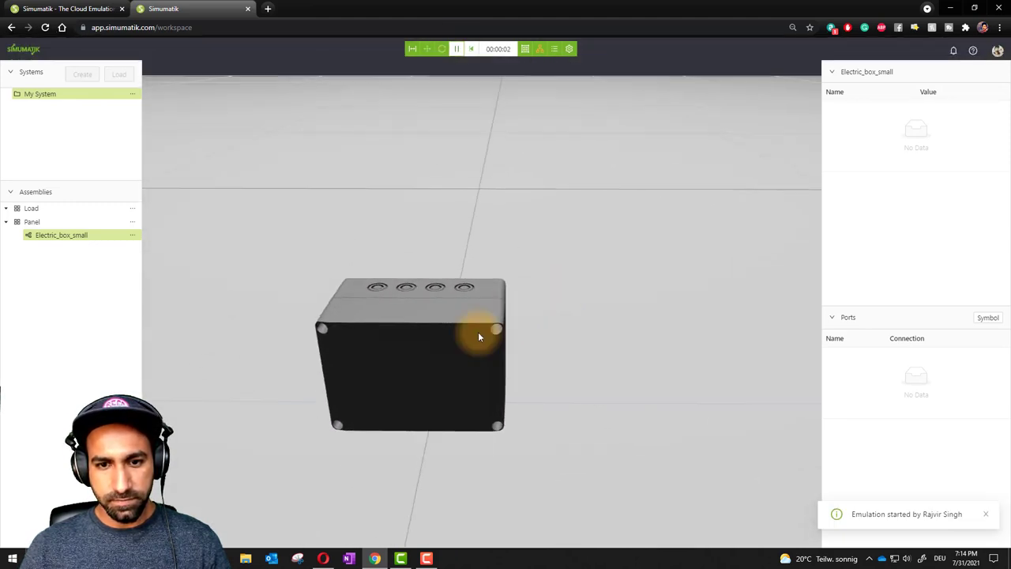
{"action": "left_click_drag", "start_coordinate": [387, 377], "coordinate": [459, 297]}
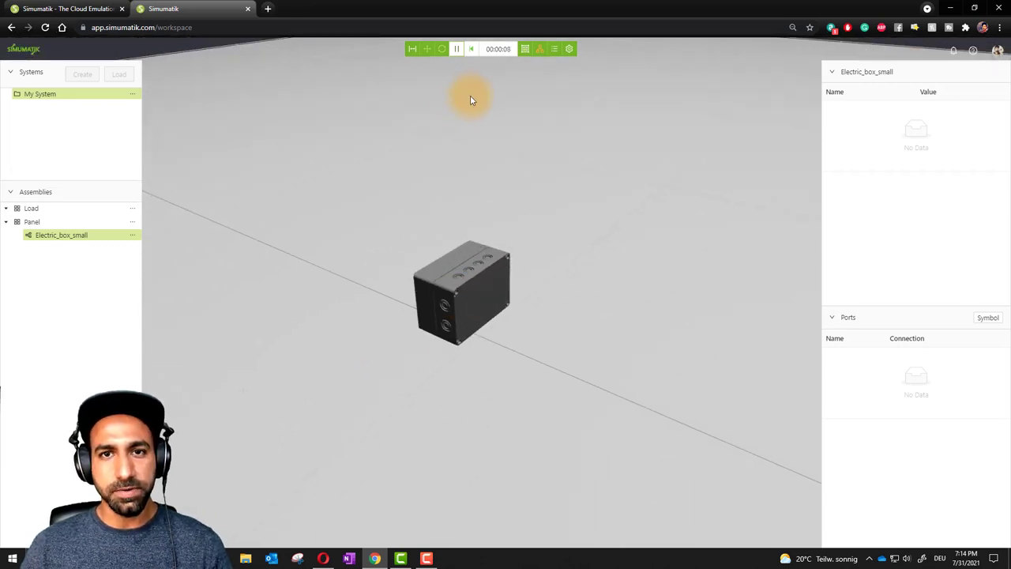
{"action": "left_click", "coordinate": [473, 49]}
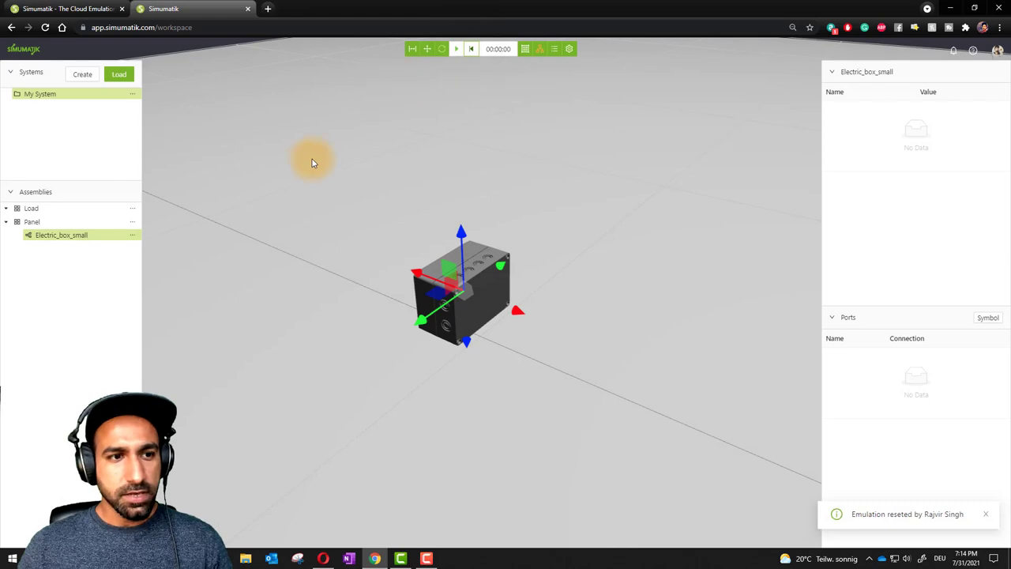
Add Electric box medium to the Panel assembly as Electric_box_medium and move it along X to about 0.615.
{"action": "left_click", "coordinate": [132, 222]}
{"action": "left_click", "coordinate": [110, 235]}
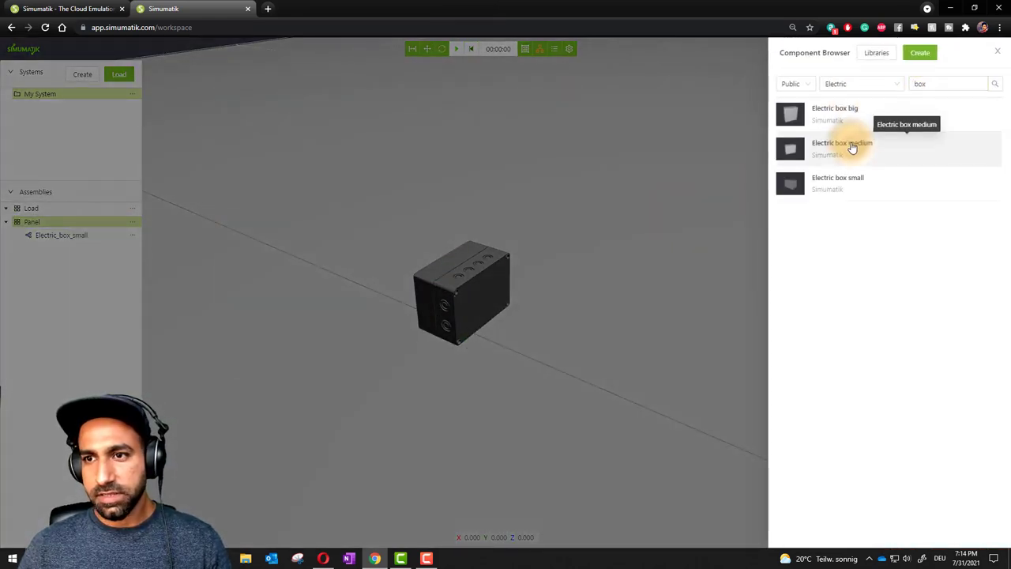
{"action": "left_click", "coordinate": [851, 149]}
{"action": "left_click", "coordinate": [734, 278]}
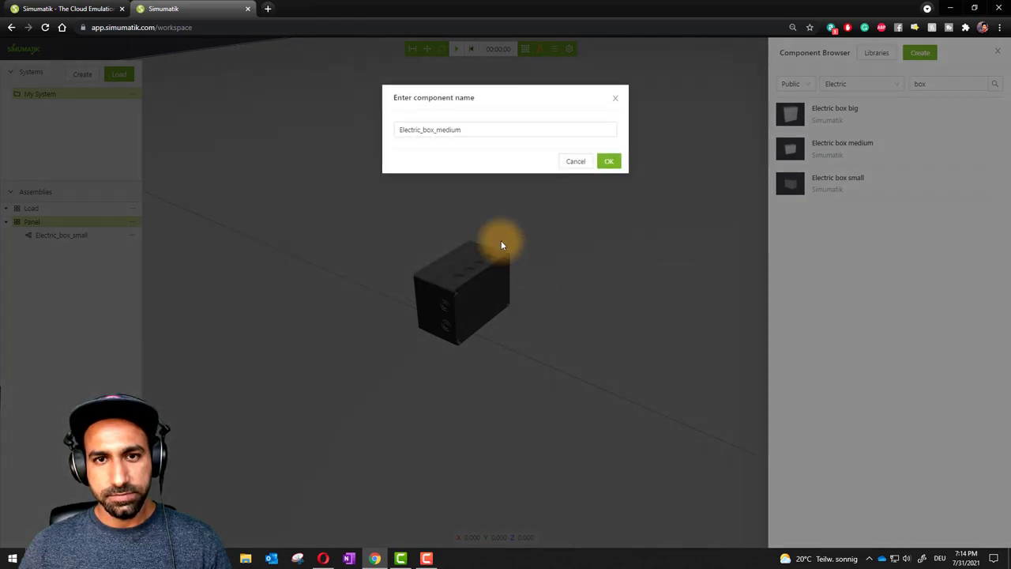
{"action": "left_click", "coordinate": [608, 163]}
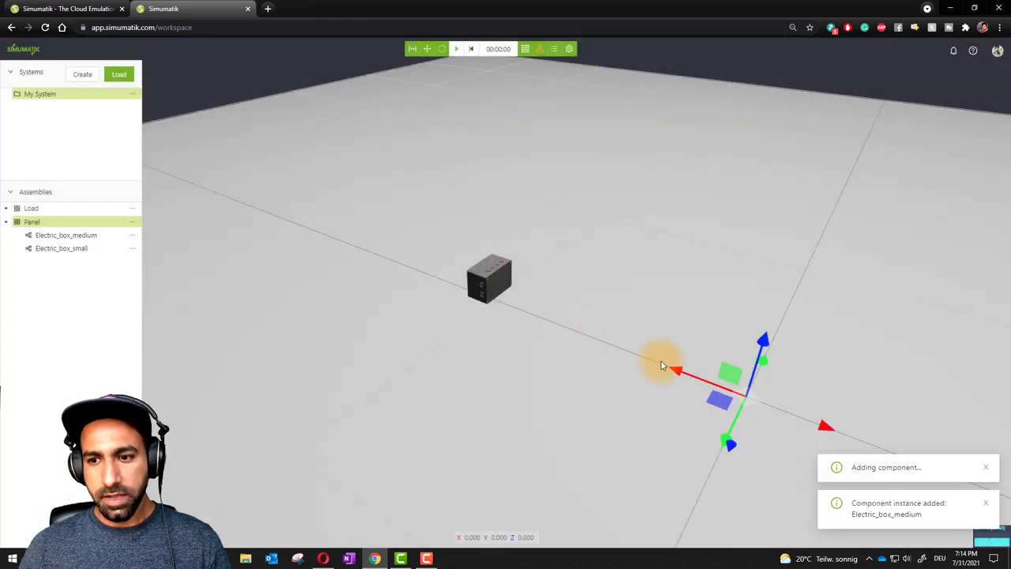
{"action": "left_click_drag", "start_coordinate": [676, 373], "coordinate": [512, 313]}
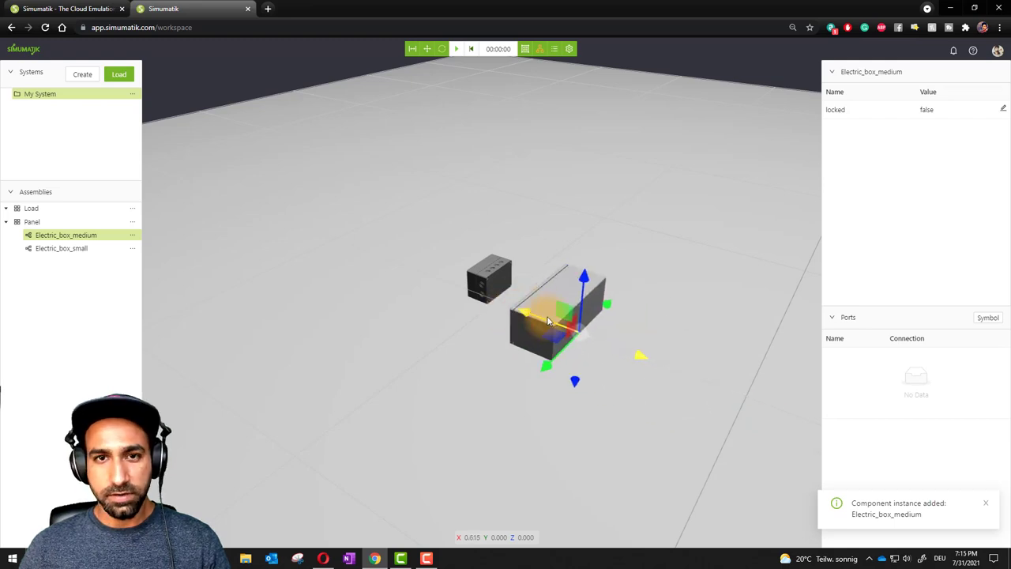
Run the emulation to examine the medium electric box beside the small one, and reset the emulation.
{"action": "left_click", "coordinate": [466, 46]}
{"action": "scroll", "coordinate": [554, 324], "scroll_direction": "up", "scroll_amount": 3}
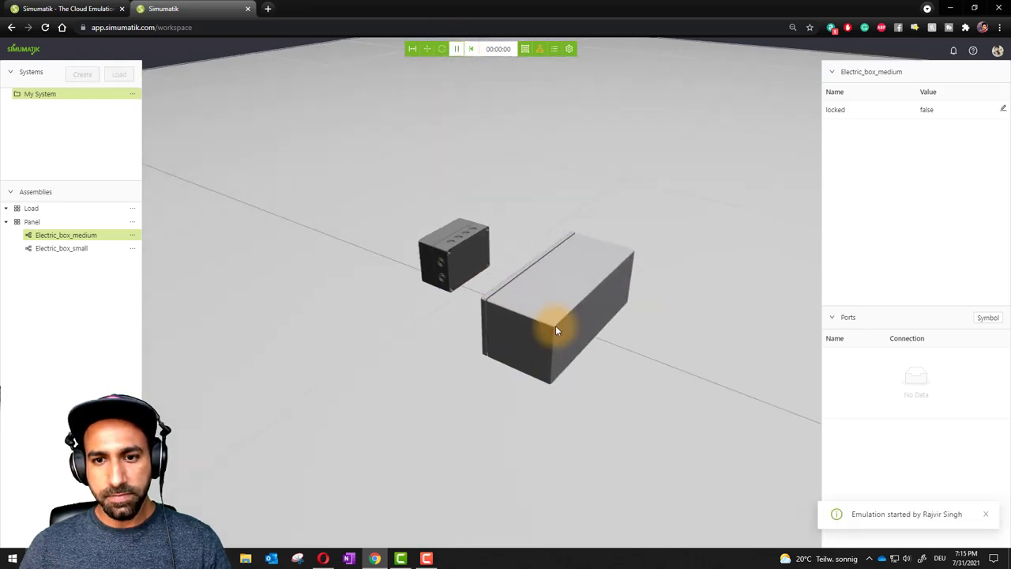
{"action": "left_click_drag", "start_coordinate": [472, 311], "coordinate": [602, 315]}
{"action": "left_click", "coordinate": [471, 48]}
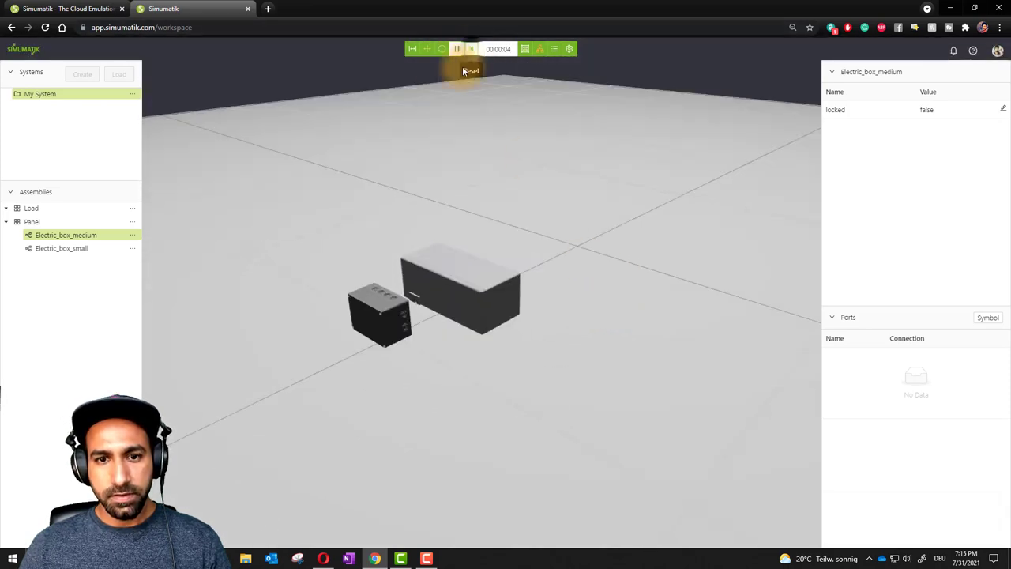
Raise the medium electric box to about Z 0.152 and test its door in the emulation, ending with a reset.
{"action": "left_click_drag", "start_coordinate": [466, 271], "coordinate": [469, 79]}
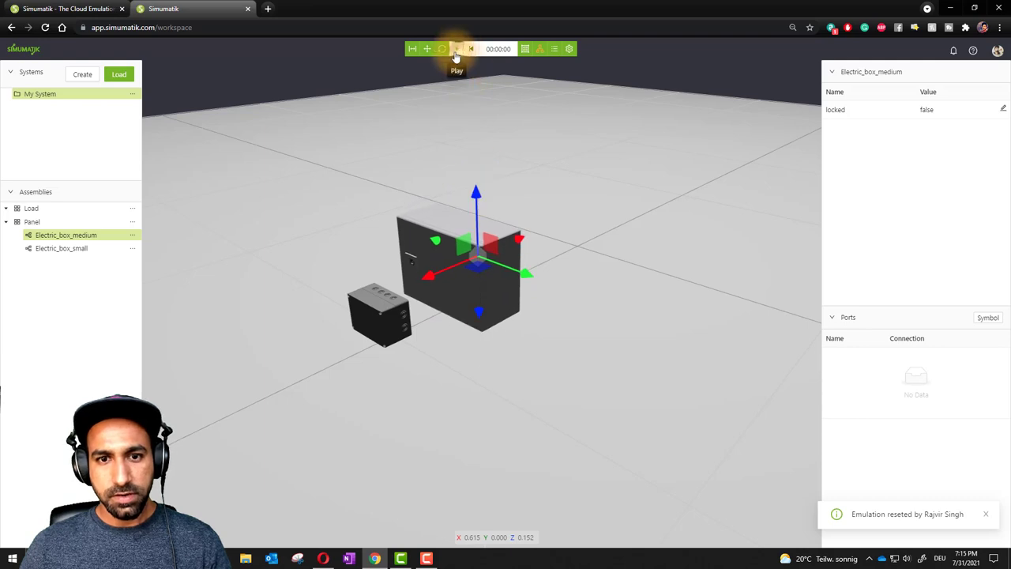
{"action": "left_click", "coordinate": [456, 49]}
{"action": "scroll", "coordinate": [405, 240], "scroll_direction": "up", "scroll_amount": 5}
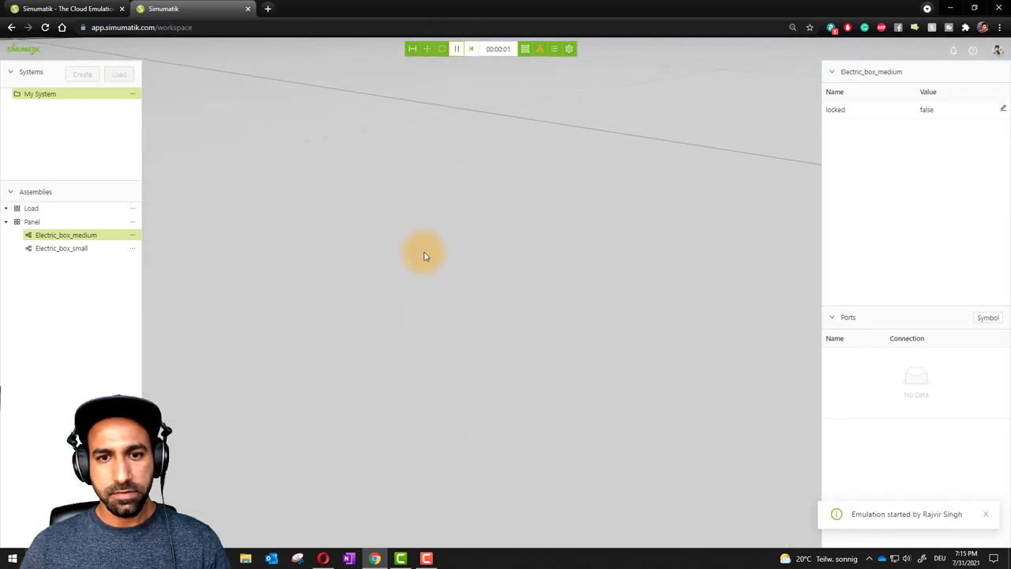
{"action": "scroll", "coordinate": [424, 253], "scroll_direction": "down", "scroll_amount": 5}
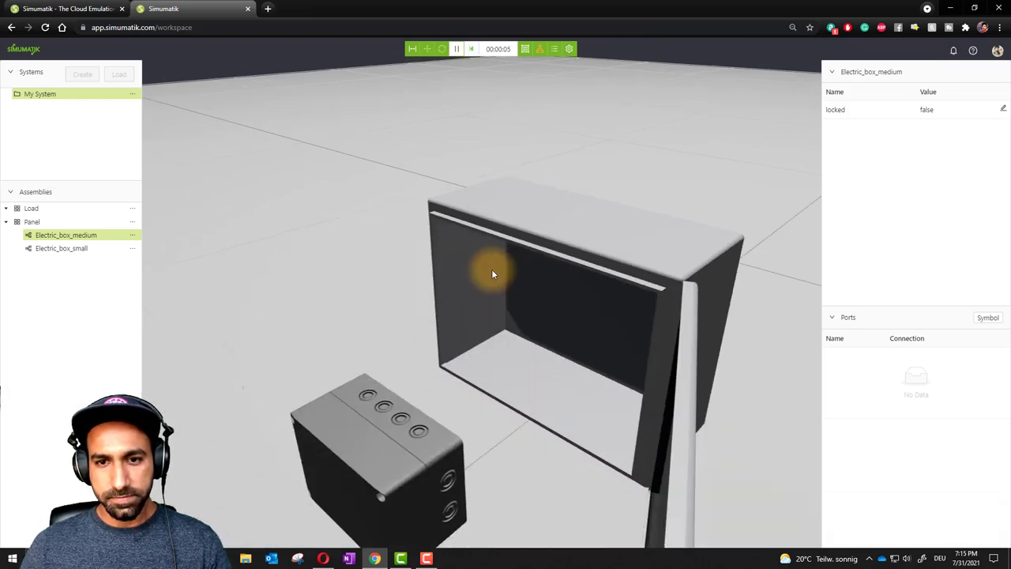
{"action": "scroll", "coordinate": [491, 268], "scroll_direction": "down", "scroll_amount": 2}
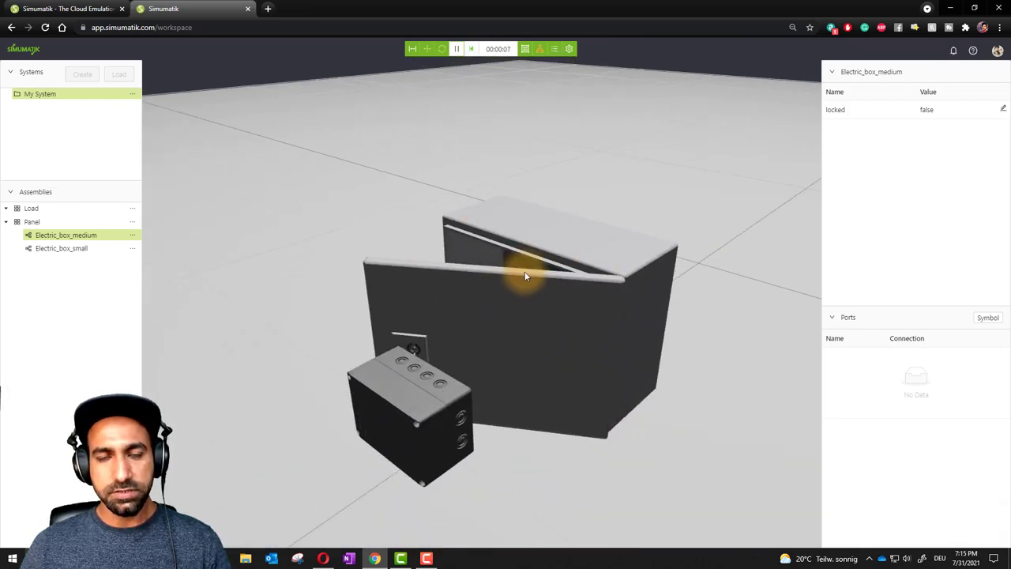
{"action": "left_click", "coordinate": [470, 49]}
Remove the small electric box from the Panel assembly.
{"action": "left_click", "coordinate": [410, 420]}
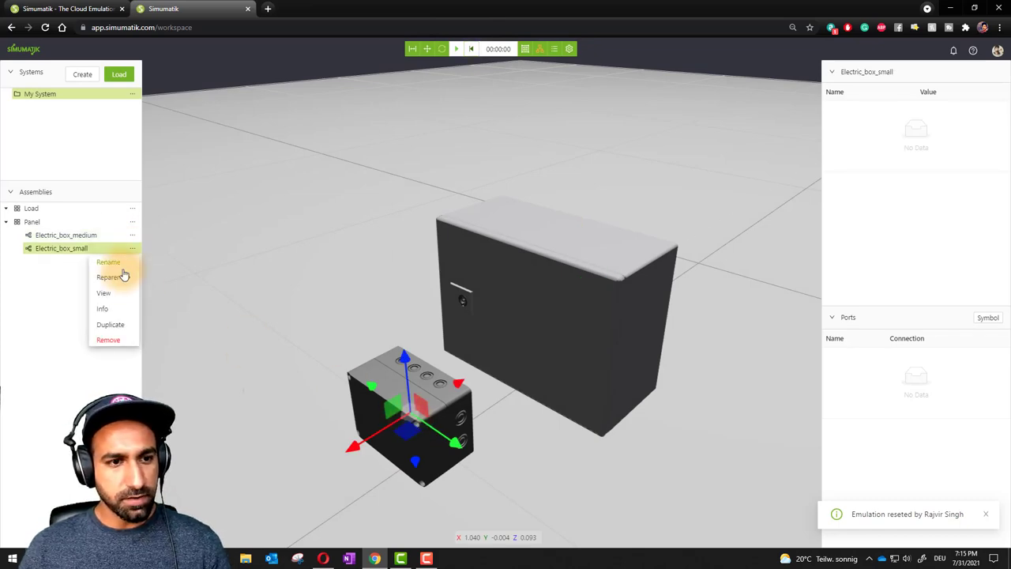
{"action": "left_click", "coordinate": [115, 338]}
{"action": "left_click", "coordinate": [573, 133]}
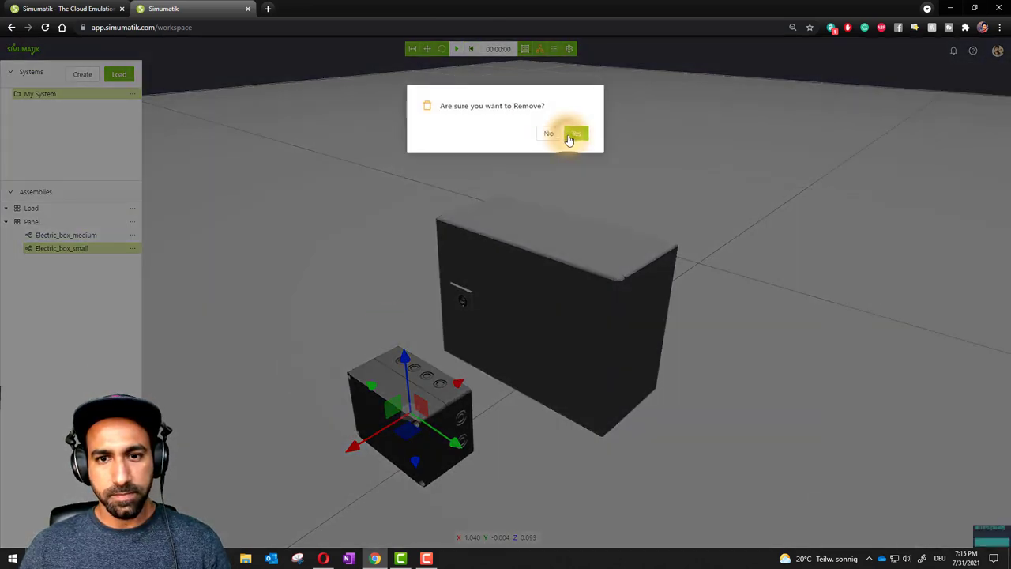
Move the medium electric box along X and Y to about X -1.961, Y -1.017.
{"action": "scroll", "coordinate": [478, 293], "scroll_direction": "down", "scroll_amount": 3}
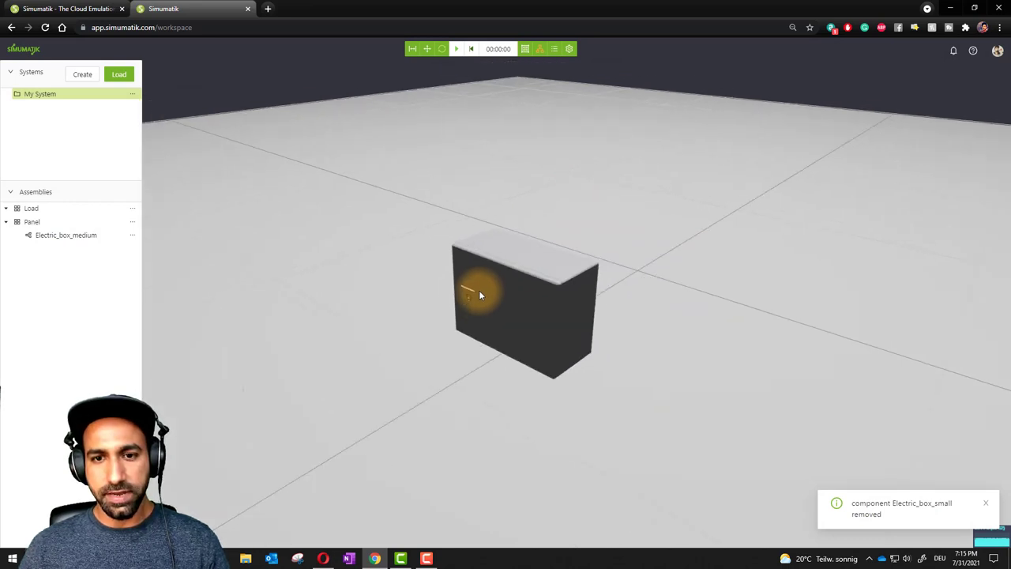
{"action": "left_click", "coordinate": [539, 286]}
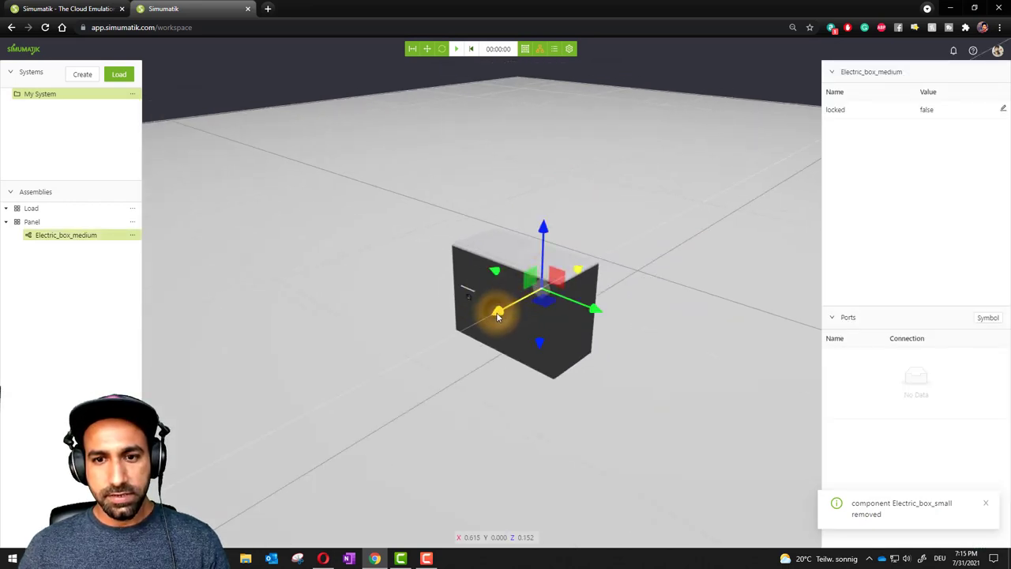
{"action": "left_click_drag", "start_coordinate": [497, 313], "coordinate": [327, 400]}
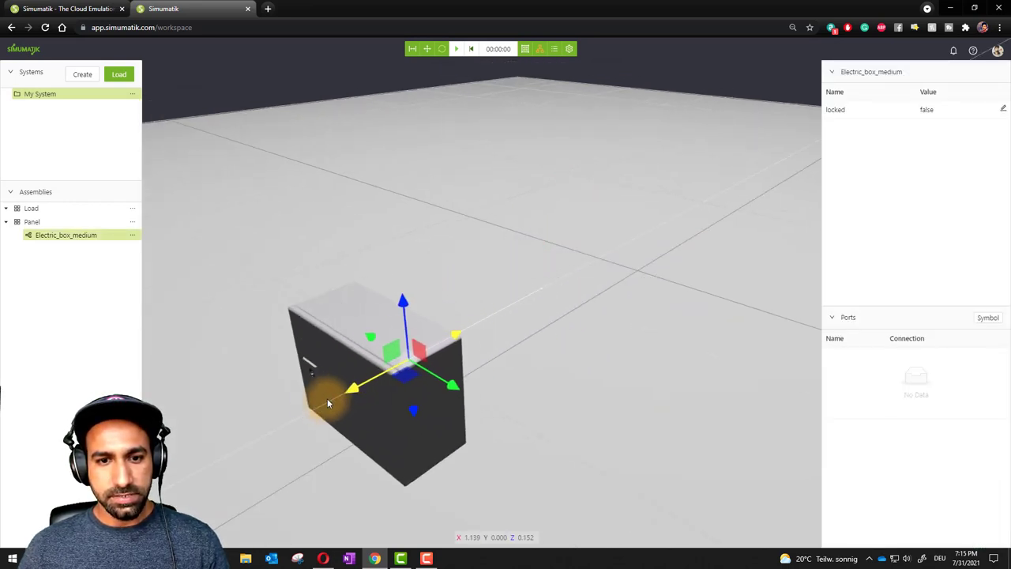
{"action": "left_click", "coordinate": [464, 330]}
{"action": "left_click_drag", "start_coordinate": [333, 402], "coordinate": [734, 175]}
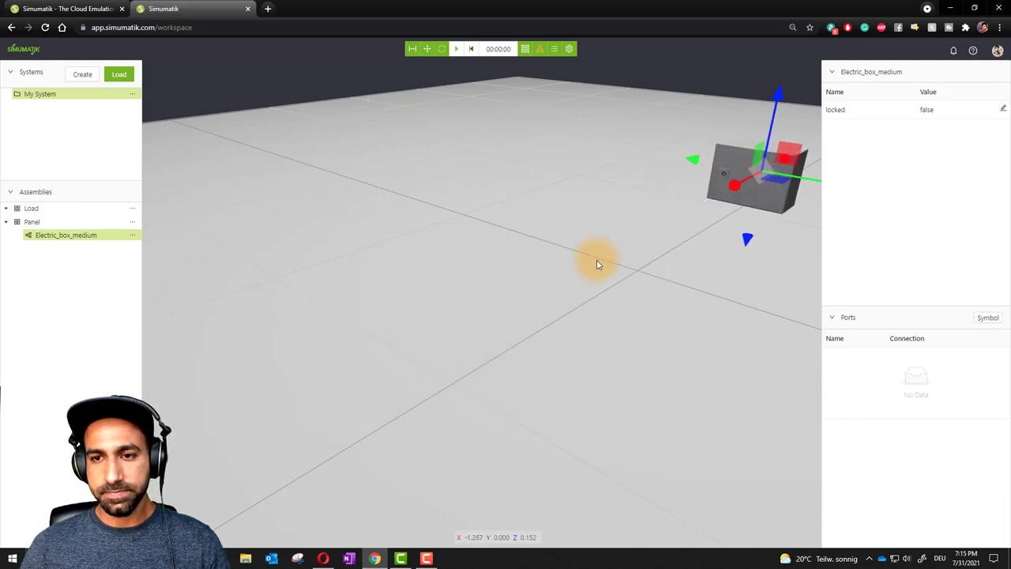
{"action": "left_click_drag", "start_coordinate": [598, 266], "coordinate": [470, 255]}
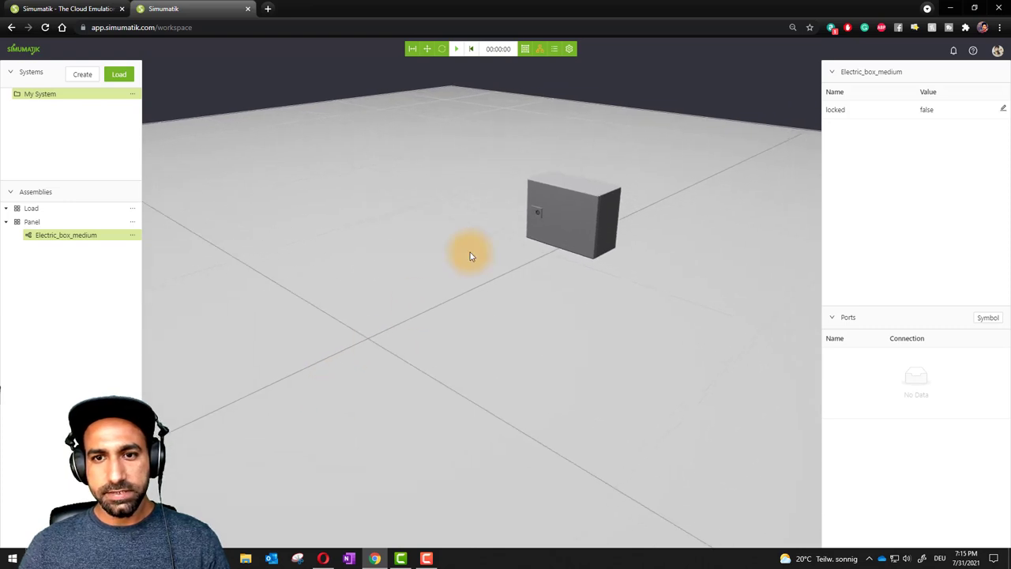
{"action": "scroll", "coordinate": [478, 251], "scroll_direction": "down", "scroll_amount": 1}
{"action": "left_click", "coordinate": [543, 223]}
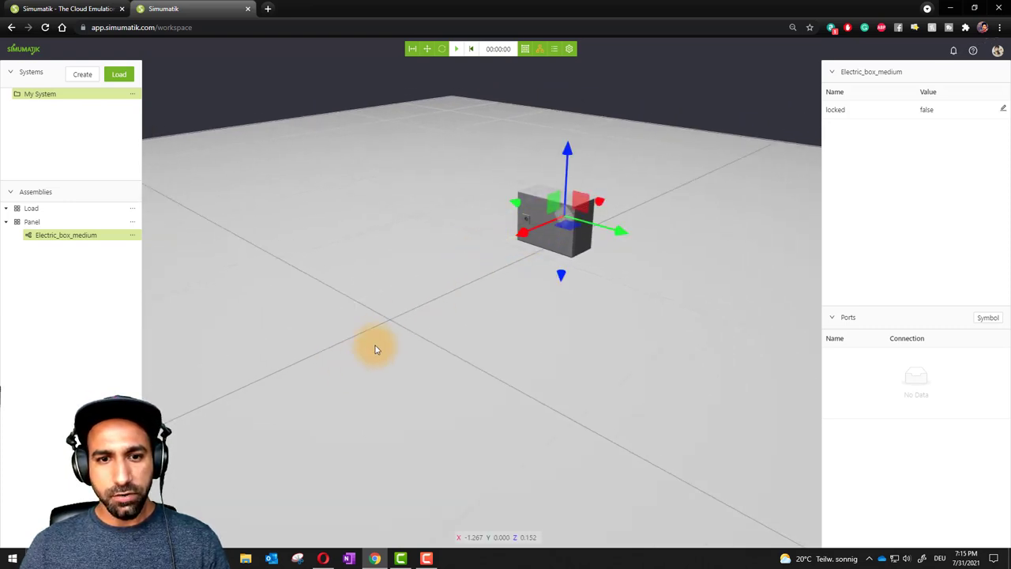
{"action": "left_click_drag", "start_coordinate": [526, 235], "coordinate": [629, 213]}
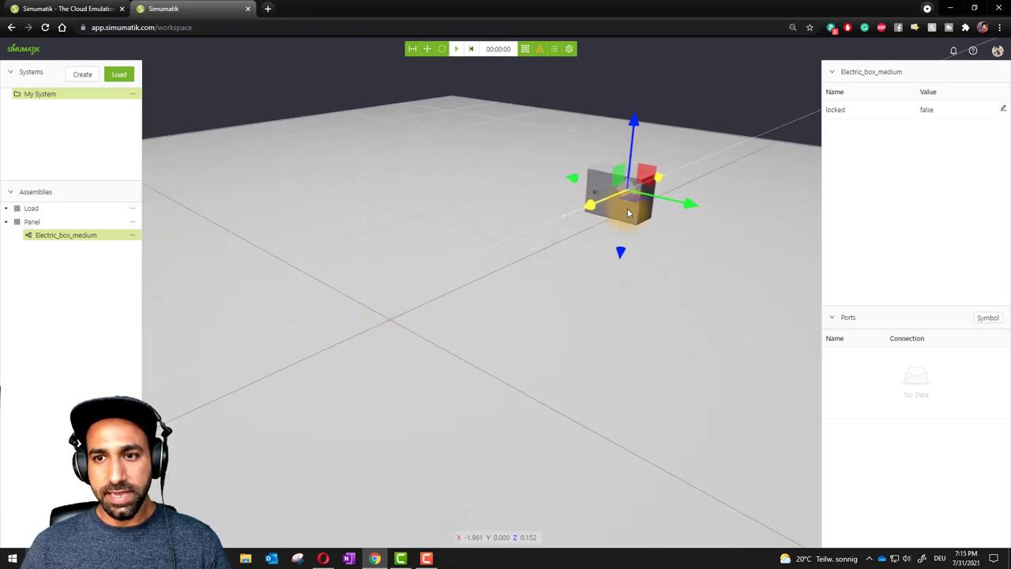
{"action": "left_click_drag", "start_coordinate": [688, 208], "coordinate": [560, 177]}
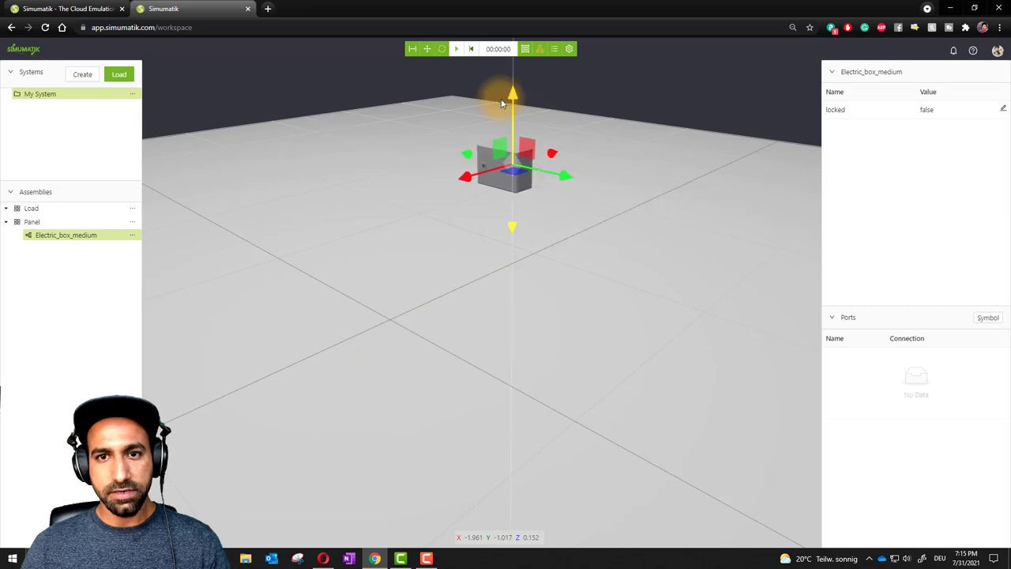
{"action": "scroll", "coordinate": [539, 187], "scroll_direction": "up", "scroll_amount": 5}
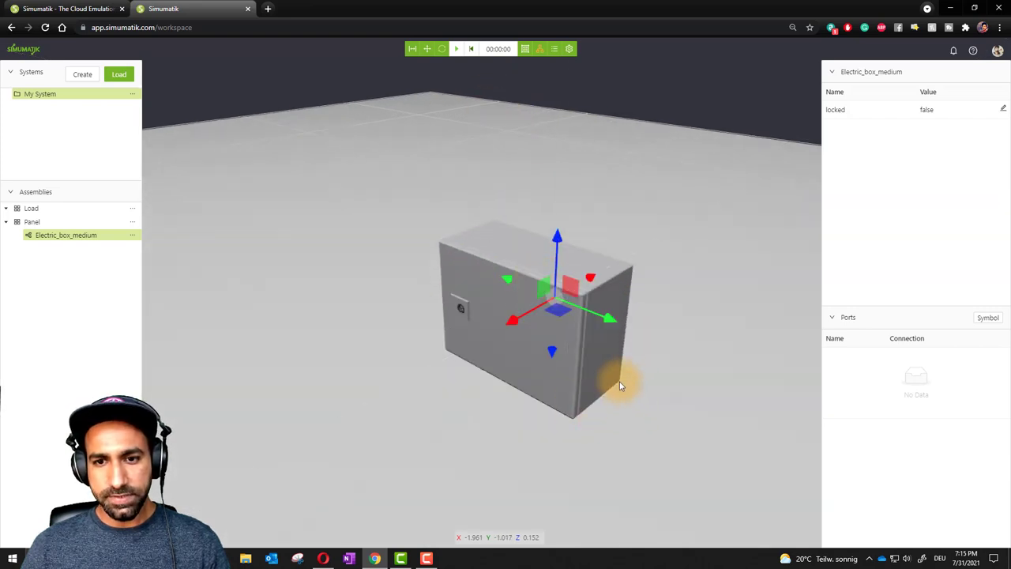
{"action": "left_click_drag", "start_coordinate": [619, 381], "coordinate": [573, 374]}
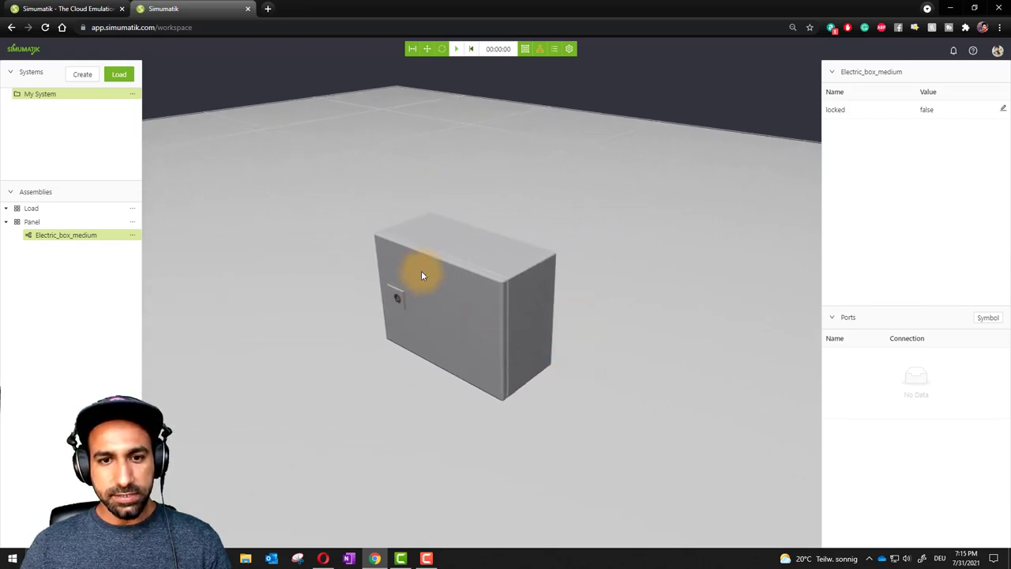
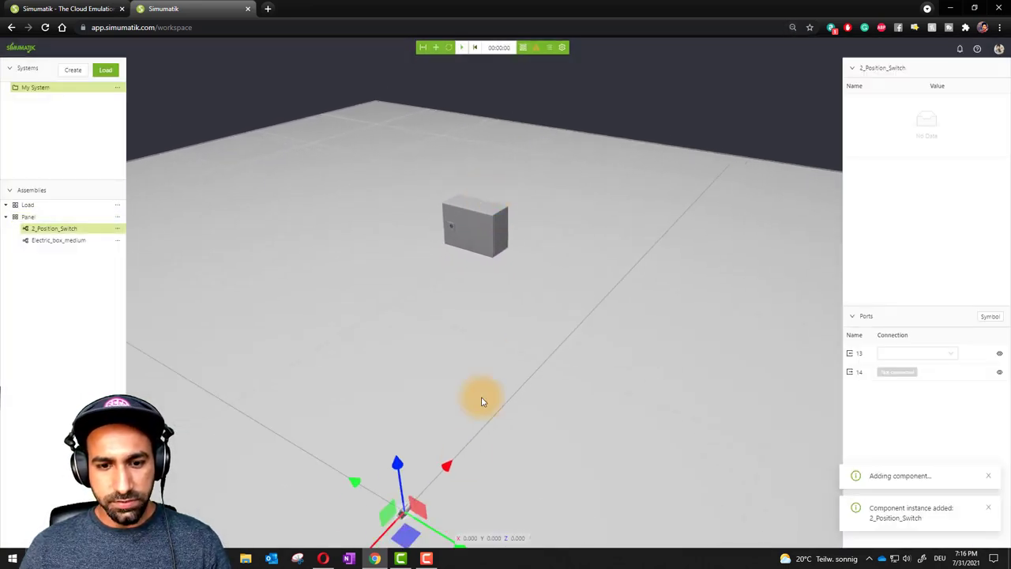
Position the 2-position switch on the front of the medium electric box's door, at about X -1.773, Y -1.064, Z 0.214.
{"action": "left_click_drag", "start_coordinate": [401, 543], "coordinate": [449, 247]}
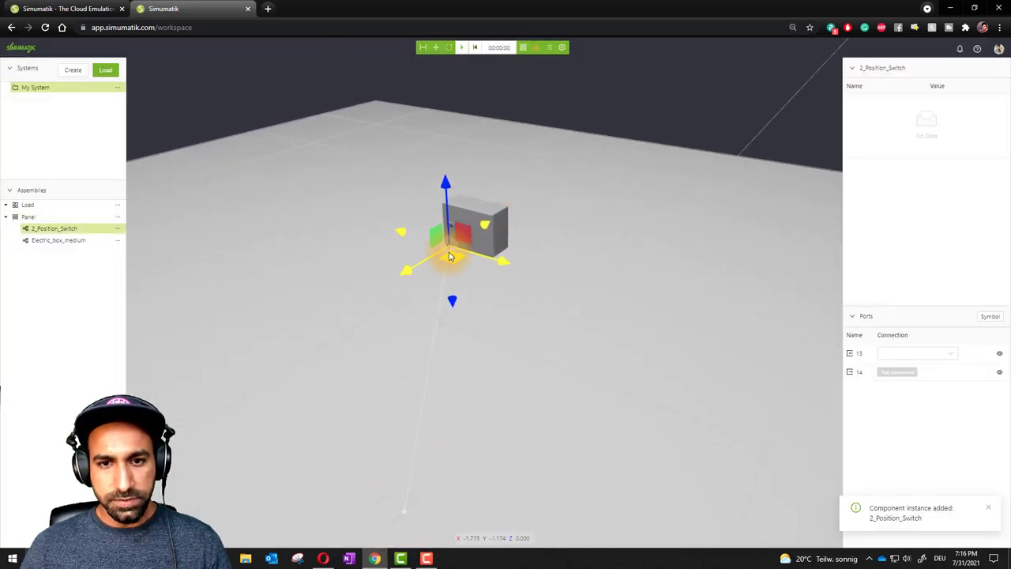
{"action": "scroll", "coordinate": [450, 242], "scroll_direction": "up", "scroll_amount": 3}
{"action": "scroll", "coordinate": [450, 242], "scroll_direction": "up", "scroll_amount": 3}
{"action": "left_click_drag", "start_coordinate": [447, 193], "coordinate": [456, 72]}
{"action": "left_click_drag", "start_coordinate": [494, 157], "coordinate": [561, 180]}
{"action": "left_click_drag", "start_coordinate": [463, 180], "coordinate": [453, 184]}
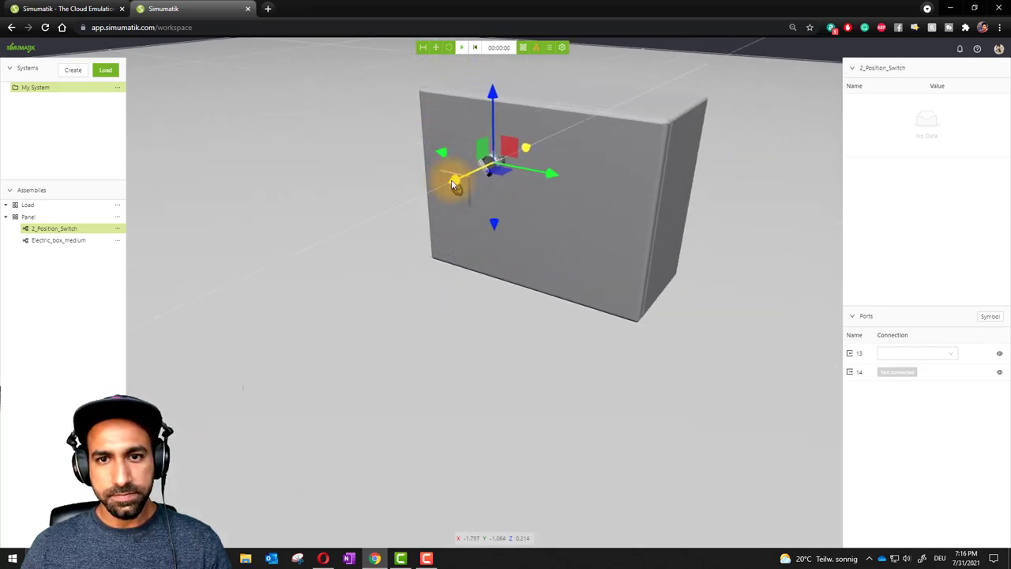
{"action": "scroll", "coordinate": [460, 184], "scroll_direction": "up", "scroll_amount": 5}
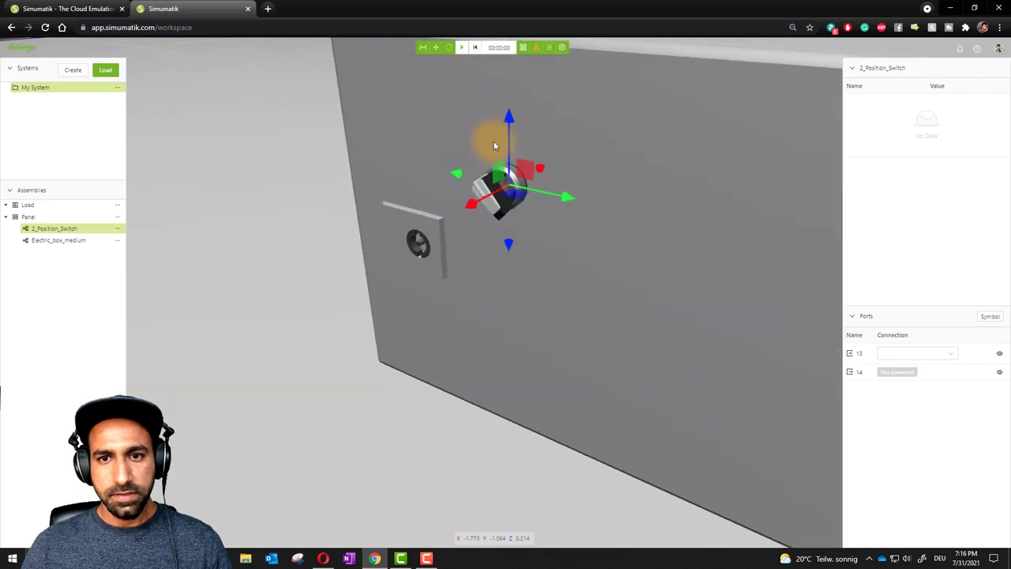
{"action": "scroll", "coordinate": [492, 220], "scroll_direction": "down", "scroll_amount": 3}
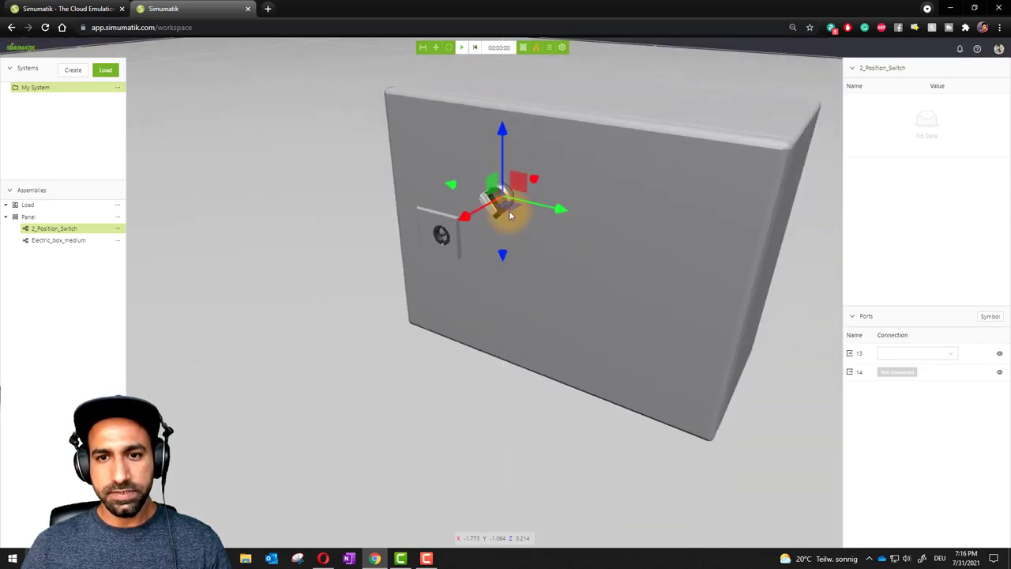
Run the emulation to test how the switch behaves when the box door opens and closes, ending with a reset.
{"action": "left_click", "coordinate": [264, 271]}
{"action": "right_click_drag", "start_coordinate": [316, 308], "coordinate": [356, 285]}
{"action": "left_click", "coordinate": [462, 49]}
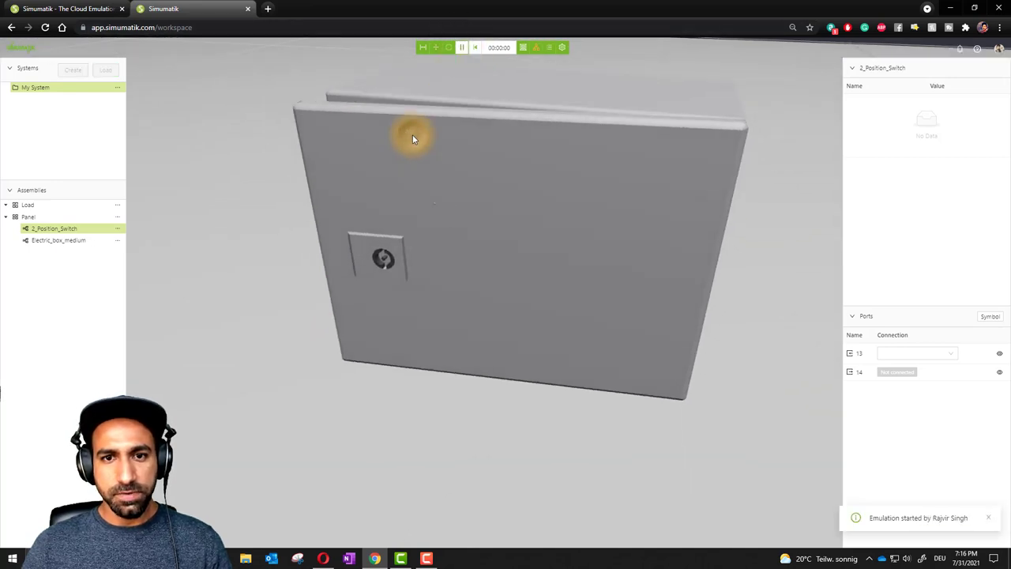
{"action": "left_click", "coordinate": [411, 136]}
{"action": "left_click", "coordinate": [434, 196]}
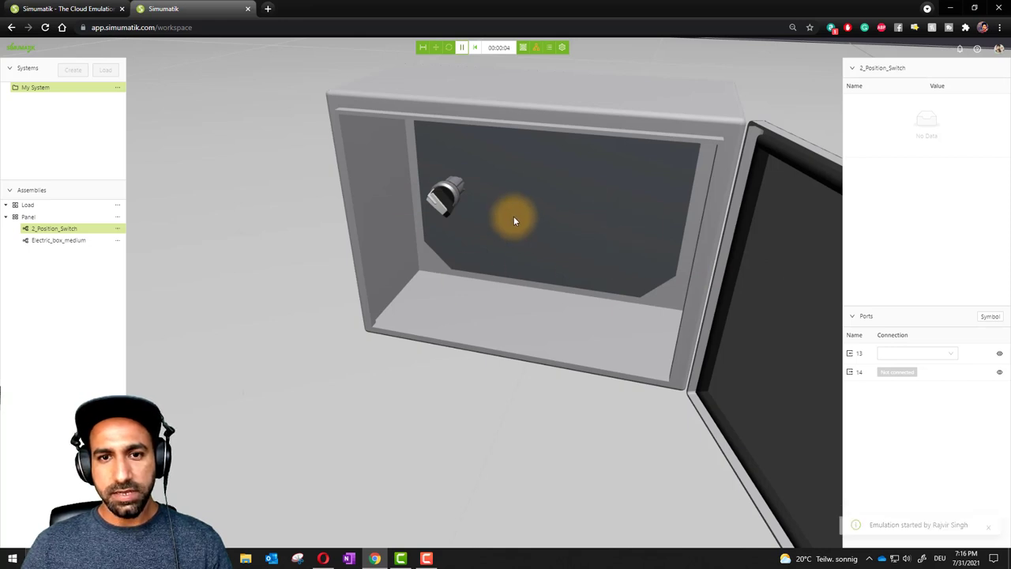
{"action": "left_click", "coordinate": [799, 296]}
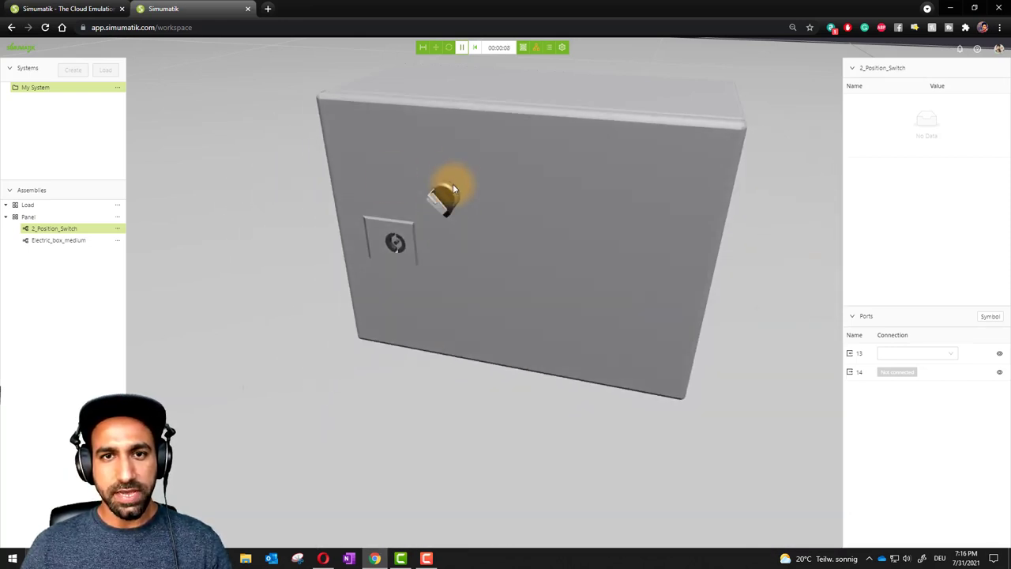
{"action": "left_click", "coordinate": [476, 48]}
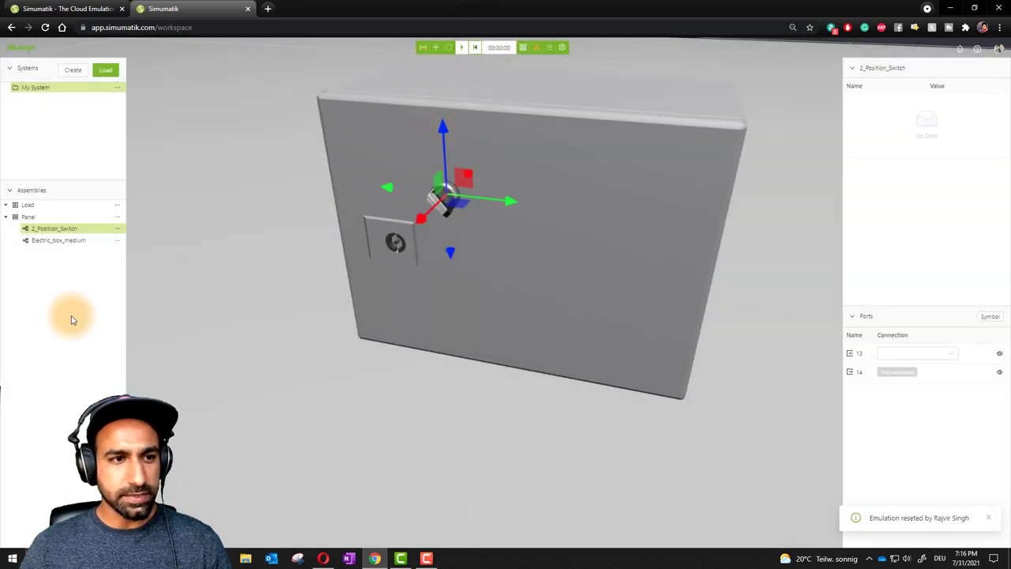
Add a constraint named constraint to the Panel assembly.
{"action": "left_click", "coordinate": [120, 220]}
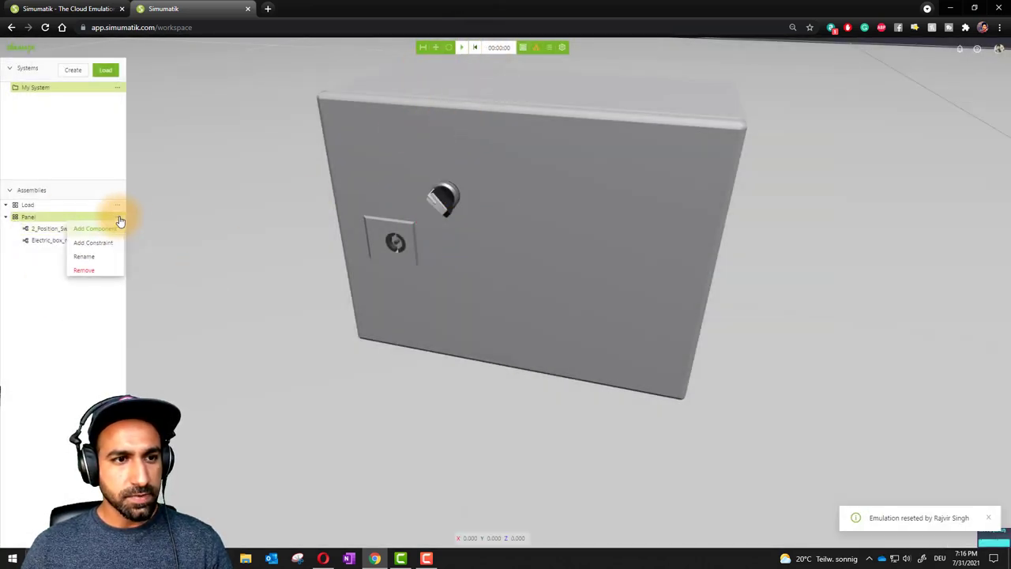
{"action": "left_click", "coordinate": [91, 243]}
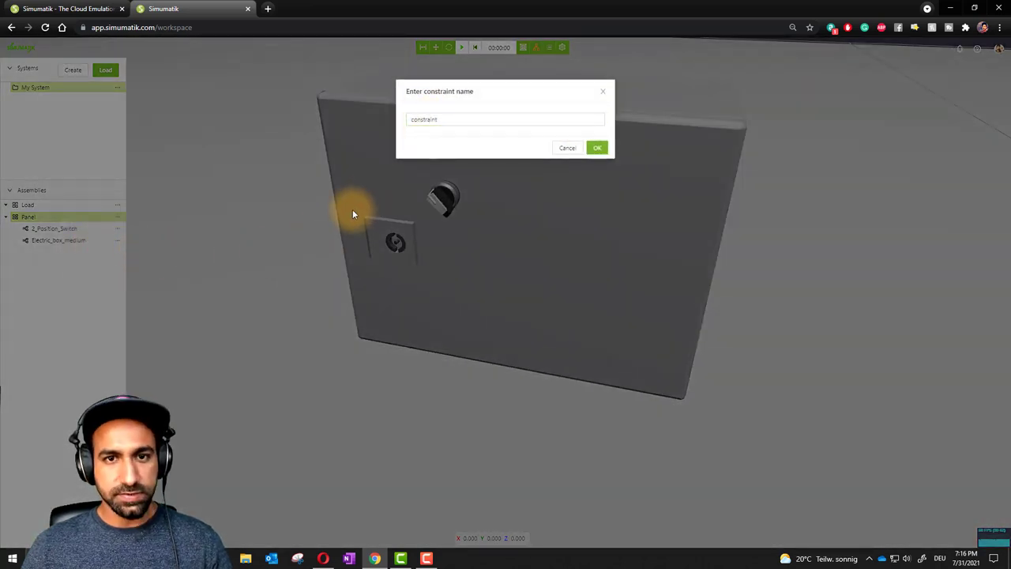
{"action": "key", "text": "ctrl+plus"}
{"action": "key", "text": "ctrl+plus"}
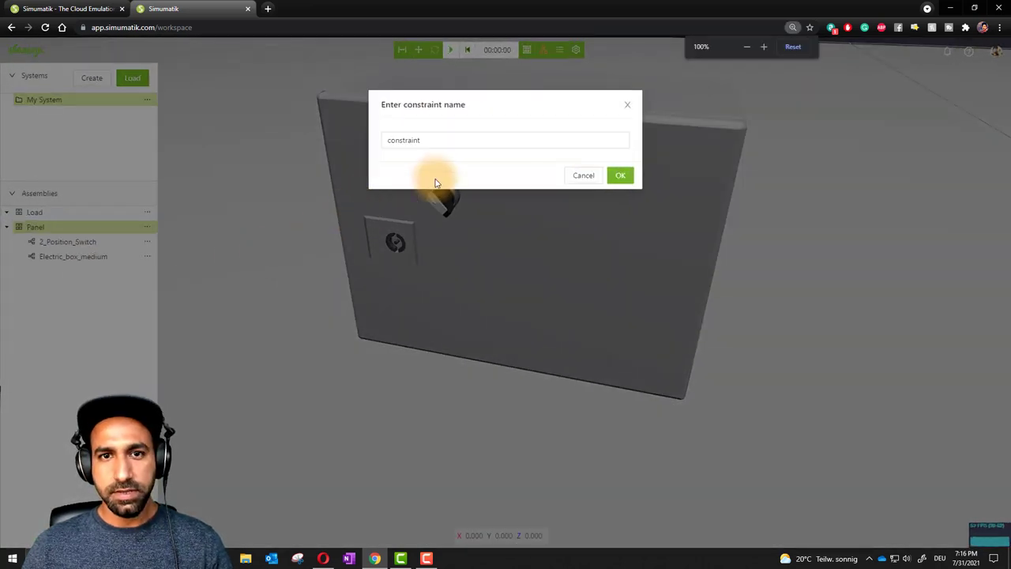
{"action": "left_click", "coordinate": [620, 175]}
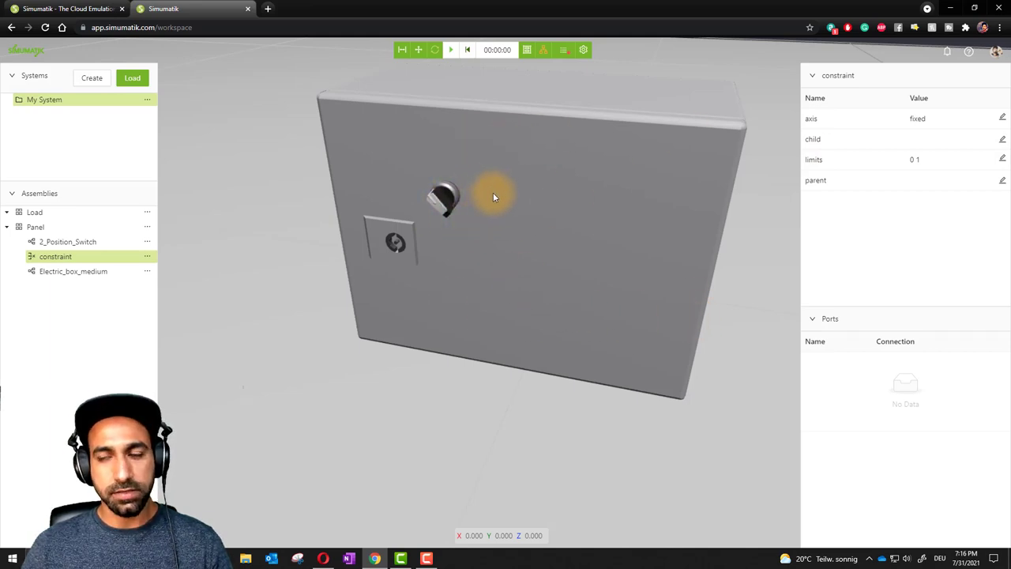
Set the constraint's child to the base of 2_Position_Switch.
{"action": "left_click", "coordinate": [1001, 139]}
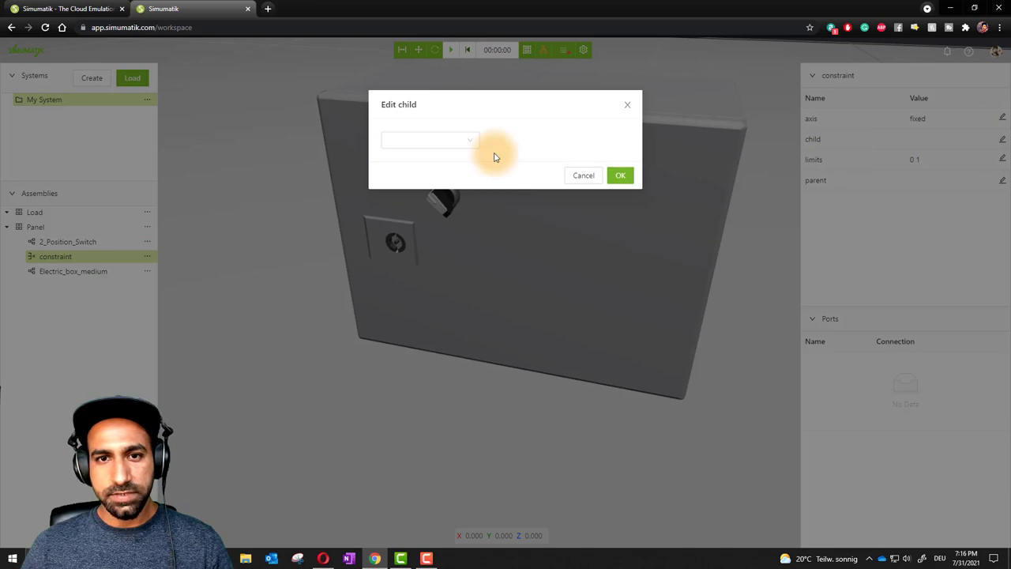
{"action": "left_click", "coordinate": [464, 148]}
{"action": "left_click", "coordinate": [451, 164]}
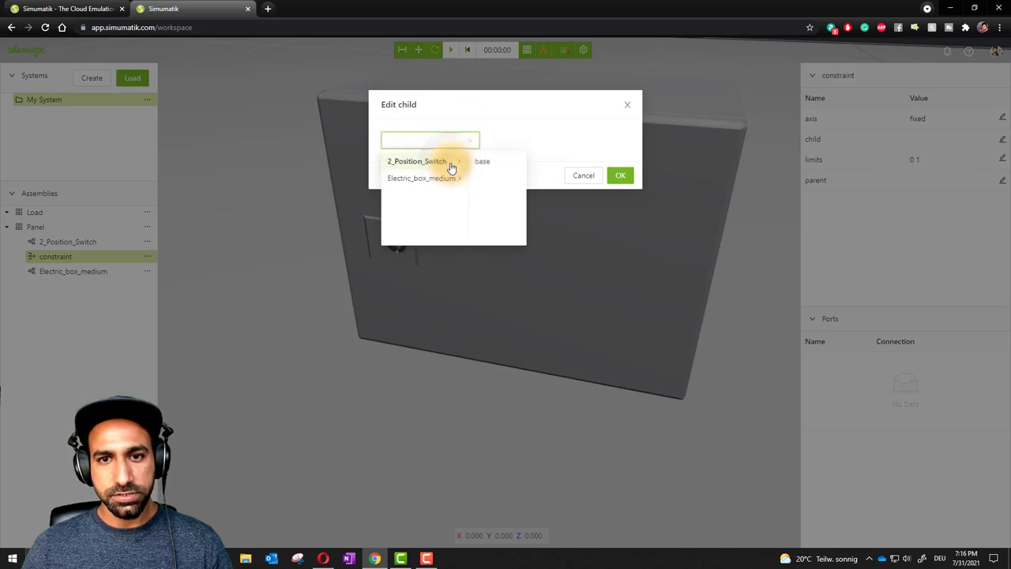
{"action": "left_click", "coordinate": [490, 163]}
{"action": "left_click", "coordinate": [617, 176]}
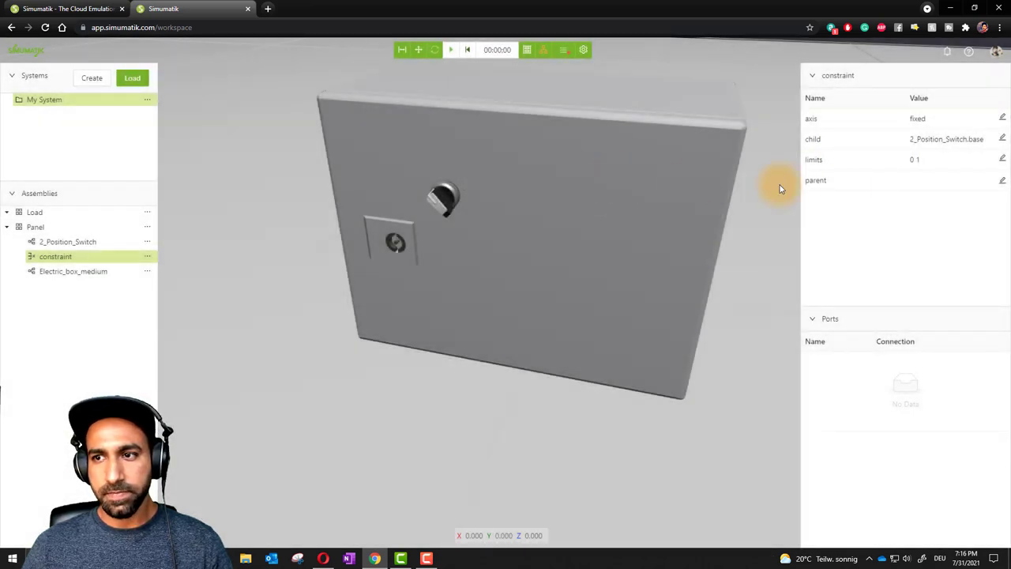
Set the constraint's parent to the door of Electric_box_medium.
{"action": "left_click", "coordinate": [1001, 180]}
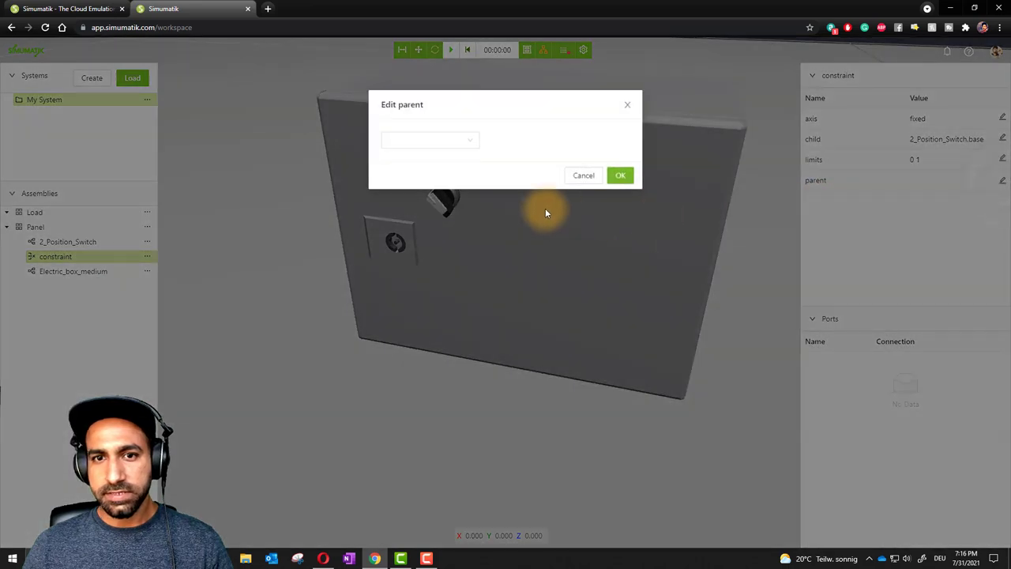
{"action": "left_click", "coordinate": [447, 142]}
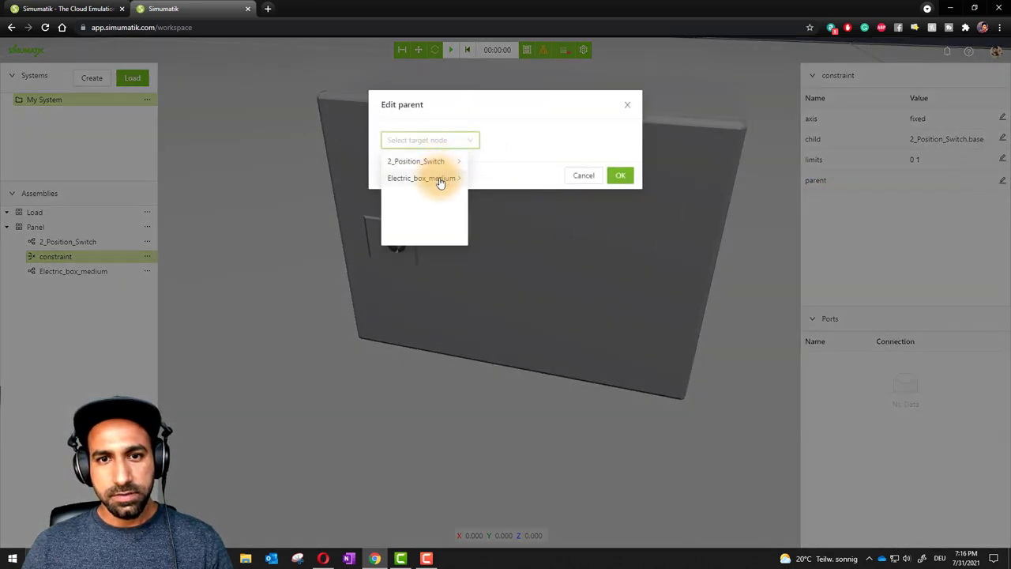
{"action": "left_click", "coordinate": [441, 180]}
{"action": "left_click", "coordinate": [487, 180]}
{"action": "left_click", "coordinate": [616, 176]}
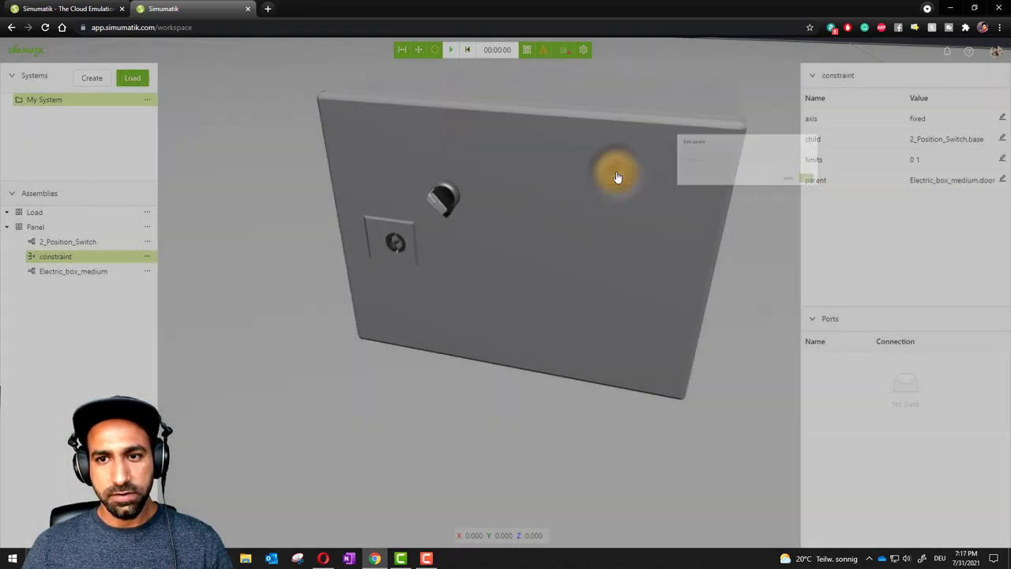
Test the constrained switch together with the box door in the emulation, and reset the emulation.
{"action": "left_click", "coordinate": [452, 50]}
{"action": "left_click_drag", "start_coordinate": [429, 134], "coordinate": [440, 189]}
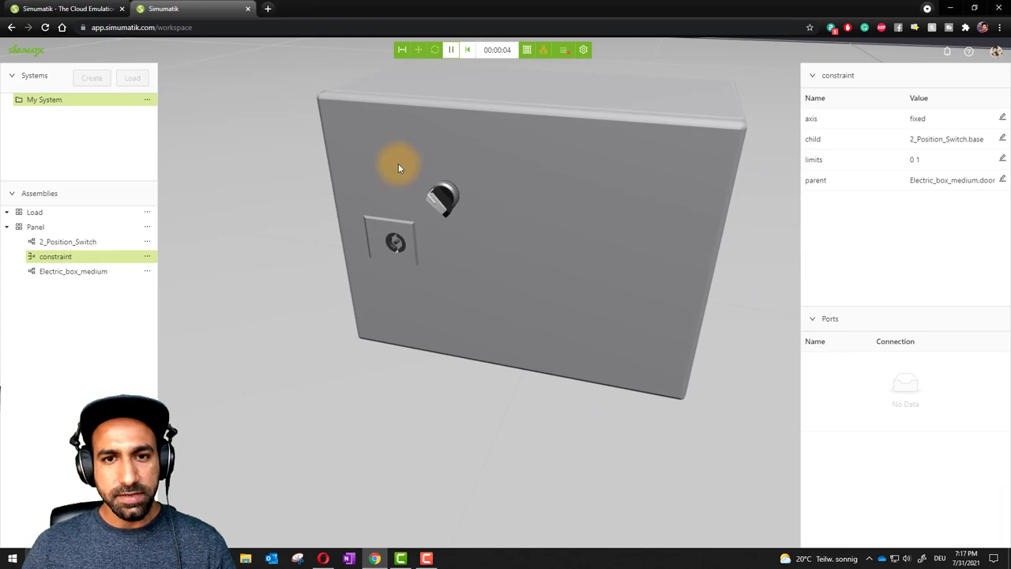
{"action": "scroll", "coordinate": [399, 165], "scroll_direction": "down", "scroll_amount": 5}
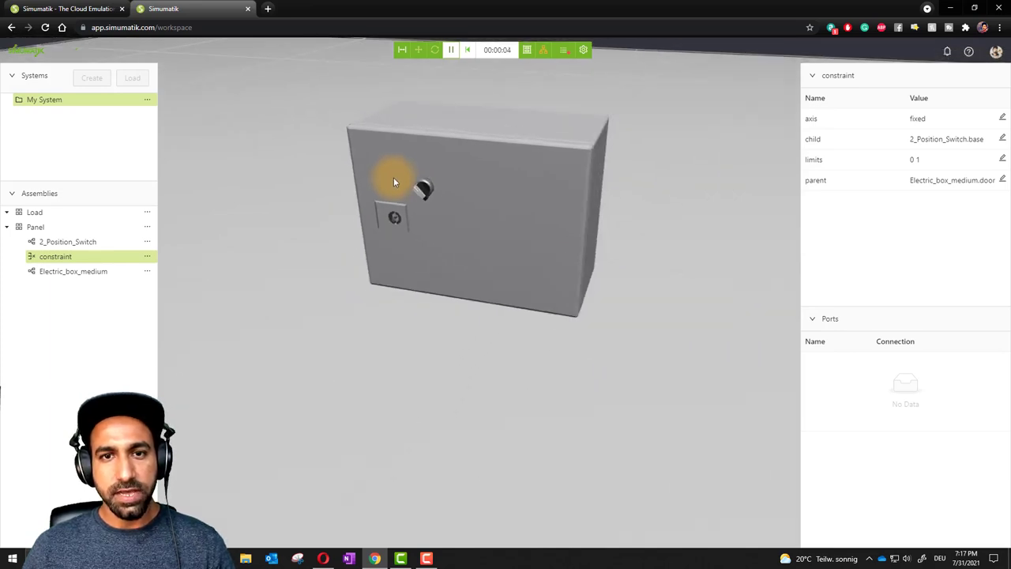
{"action": "left_click", "coordinate": [466, 50]}
Add the public Electric component motor contactor to the Panel assembly as motor_contactor.
{"action": "scroll", "coordinate": [443, 233], "scroll_direction": "down", "scroll_amount": 2}
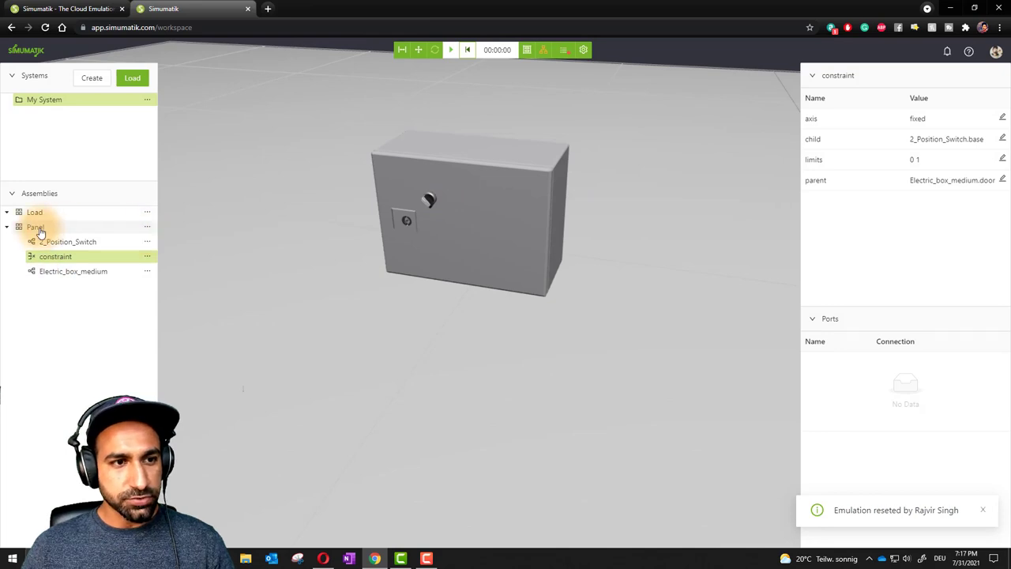
{"action": "left_click", "coordinate": [147, 228]}
{"action": "left_click", "coordinate": [115, 242]}
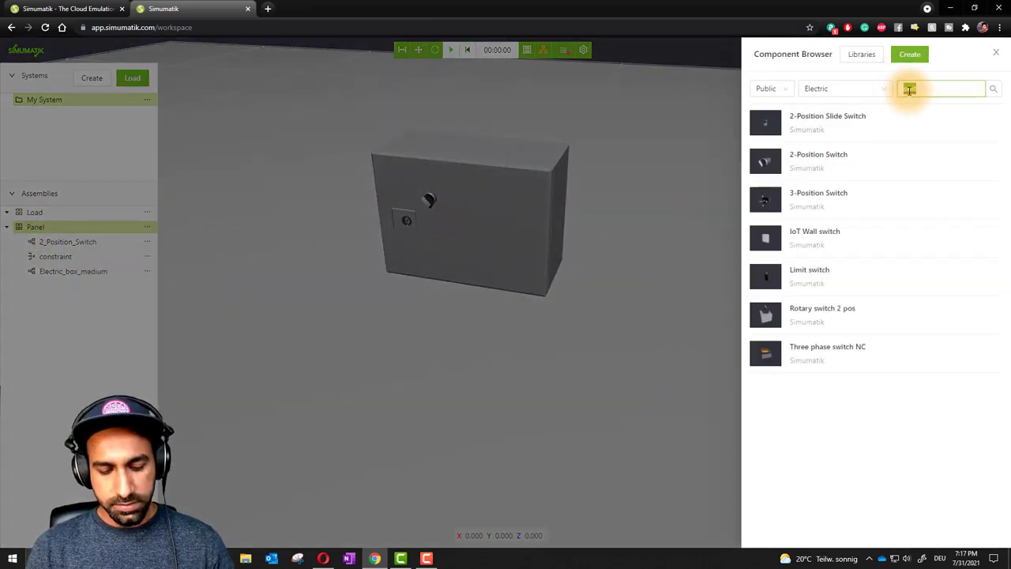
{"action": "type", "text": "conta"}
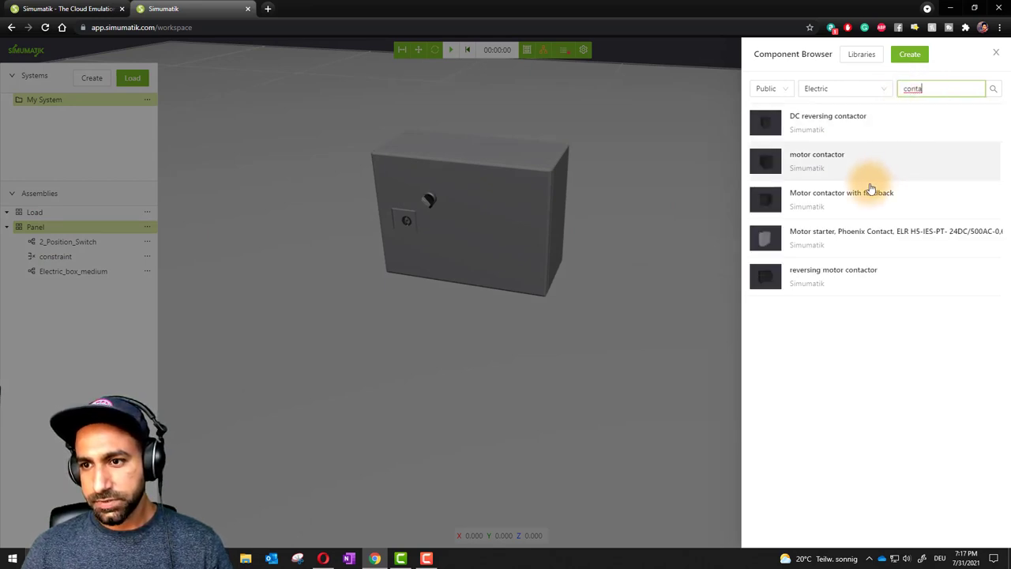
{"action": "left_click", "coordinate": [824, 168]}
{"action": "left_click", "coordinate": [730, 354]}
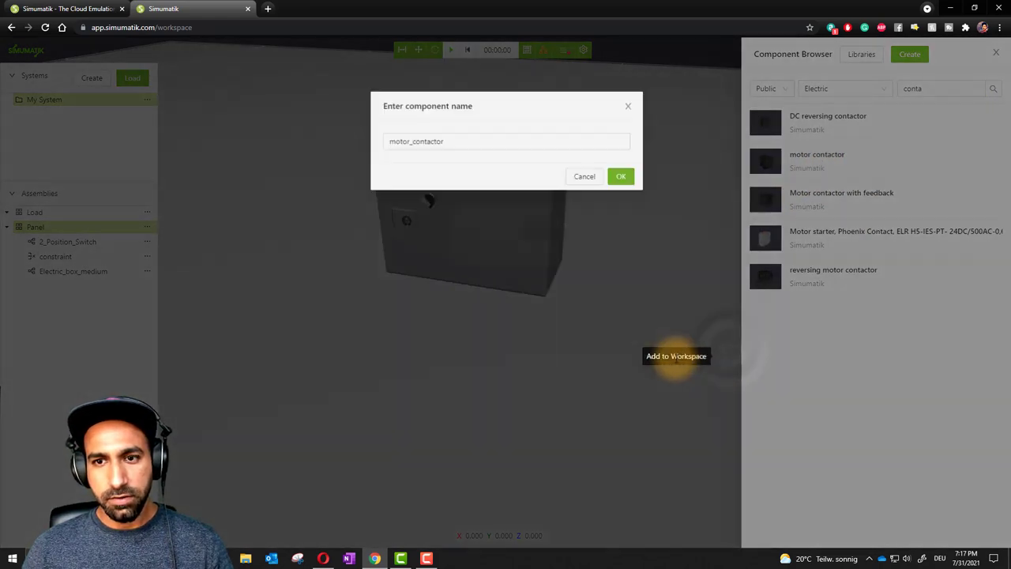
{"action": "left_click", "coordinate": [620, 175]}
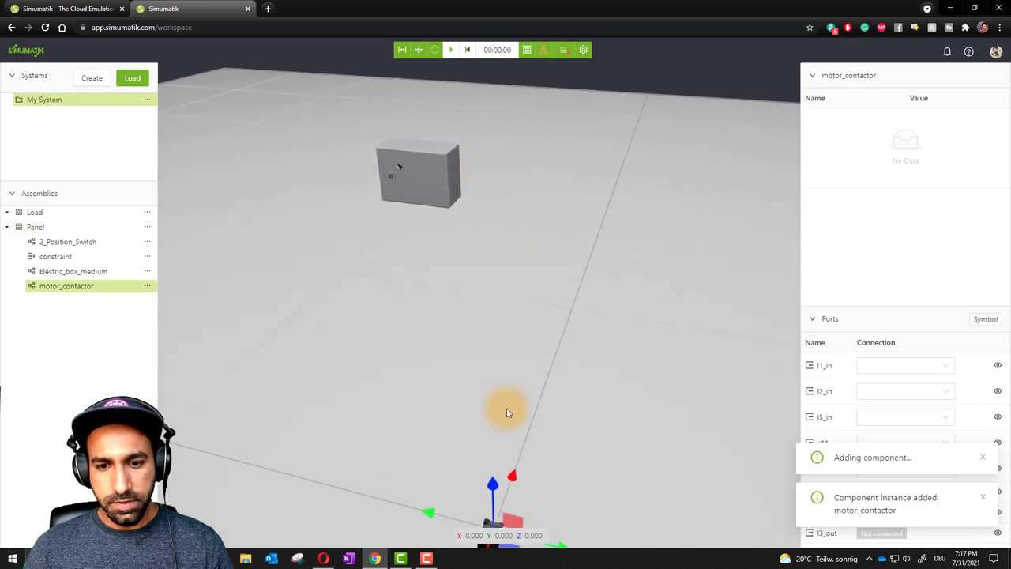
Move the motor contactor across the floor to the front of the electric box, at about X -1.657, Y -1.013.
{"action": "left_click_drag", "start_coordinate": [493, 454], "coordinate": [410, 197]}
{"action": "scroll", "coordinate": [387, 162], "scroll_direction": "up", "scroll_amount": 6}
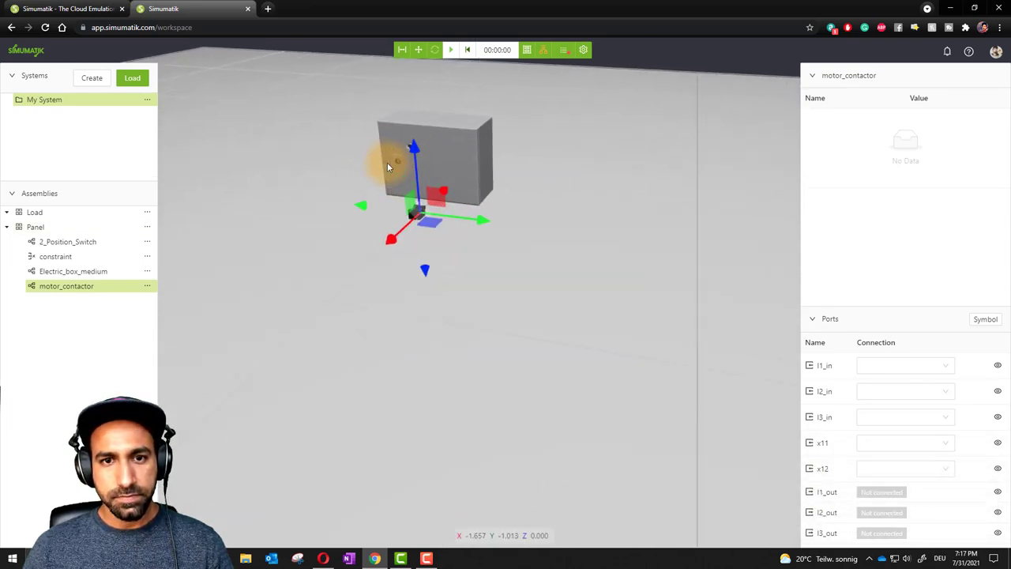
{"action": "left_click_drag", "start_coordinate": [533, 246], "coordinate": [528, 343]}
{"action": "left_click_drag", "start_coordinate": [664, 213], "coordinate": [584, 244]}
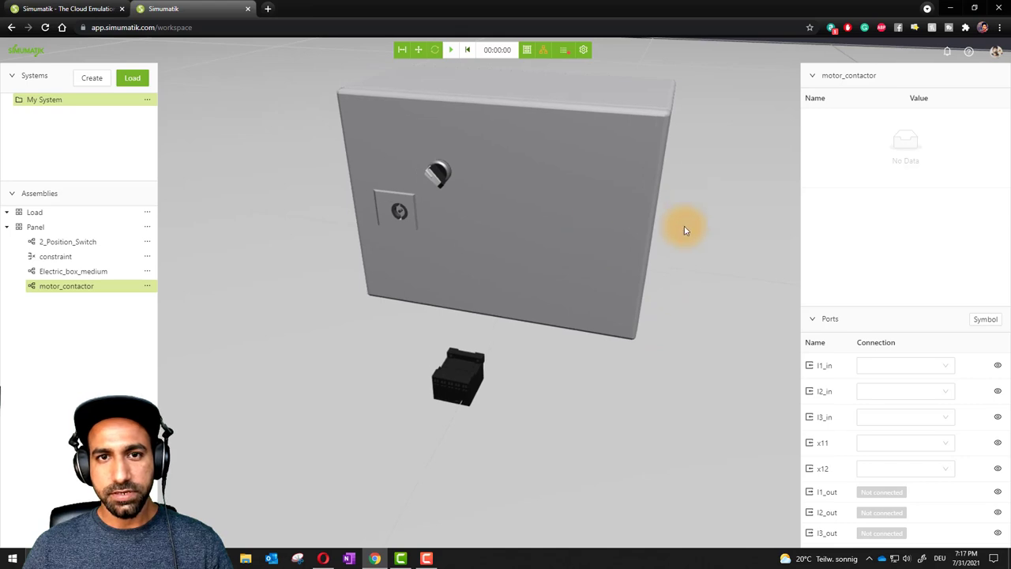
{"action": "left_click_drag", "start_coordinate": [688, 212], "coordinate": [597, 212]}
With the emulation paused and the box open, place motor_contactor on the back plate's upper corner at about X -1.932, Y -1.120, Z 0.201; reset the emulation.
{"action": "left_click", "coordinate": [452, 51]}
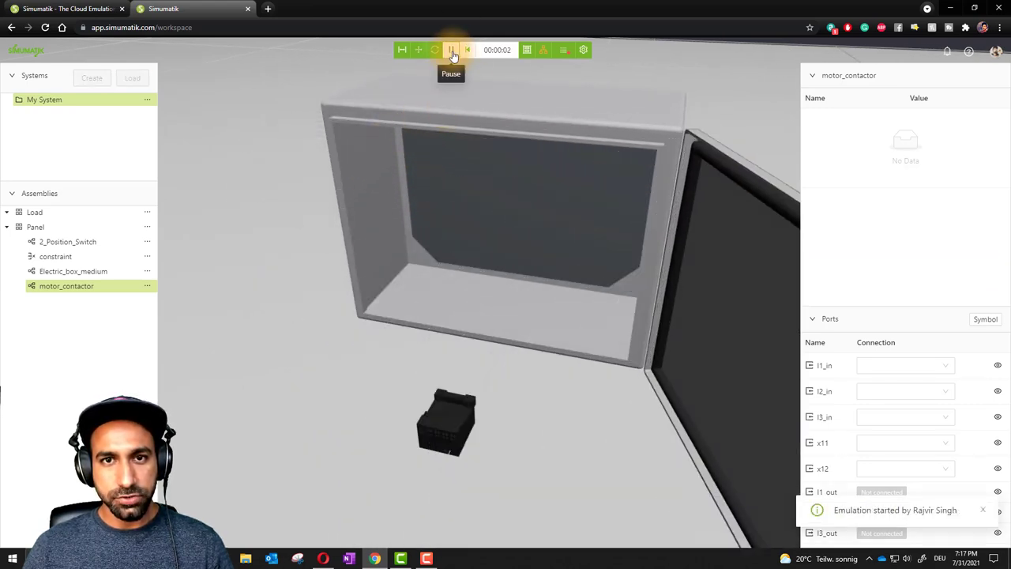
{"action": "left_click", "coordinate": [451, 51]}
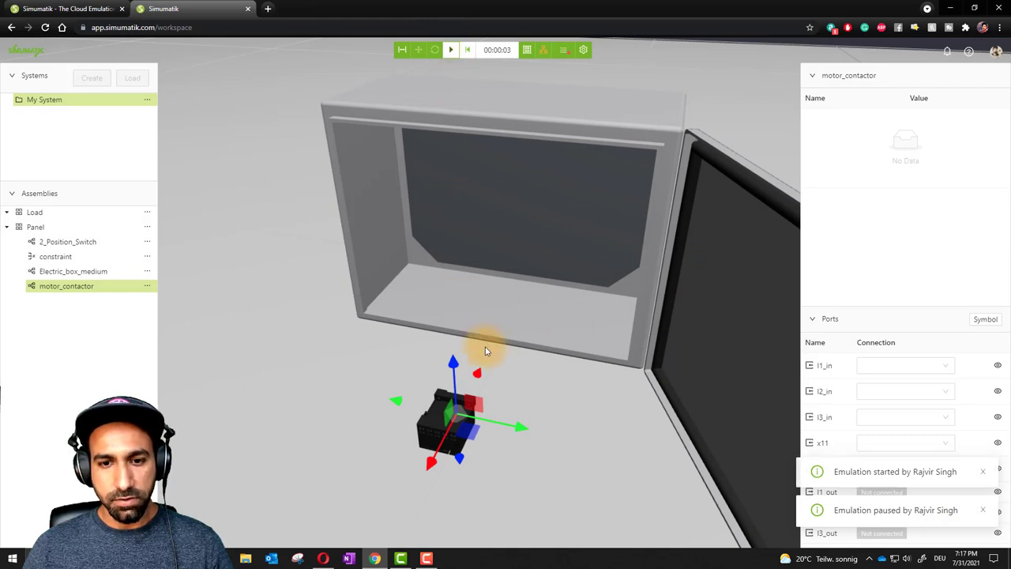
{"action": "left_click", "coordinate": [449, 362]}
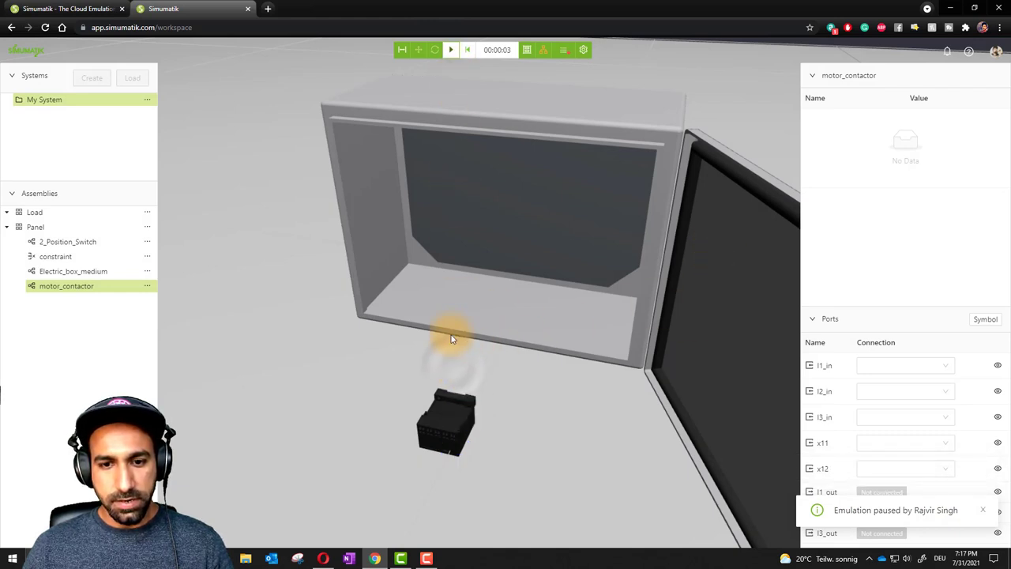
{"action": "left_click", "coordinate": [101, 289]}
{"action": "left_click_drag", "start_coordinate": [461, 362], "coordinate": [502, 185]}
{"action": "left_click_drag", "start_coordinate": [418, 199], "coordinate": [474, 247]}
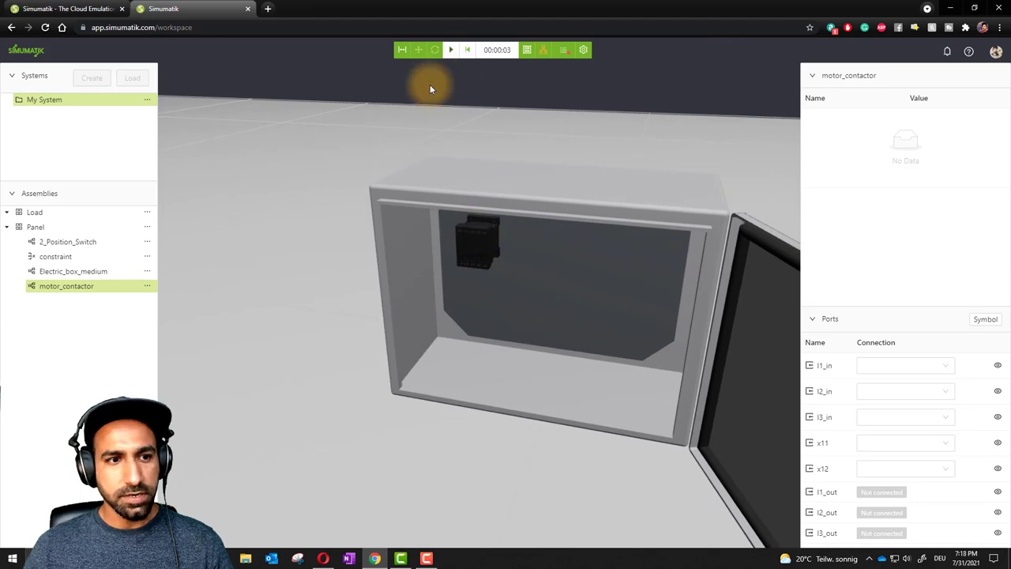
{"action": "left_click", "coordinate": [146, 286]}
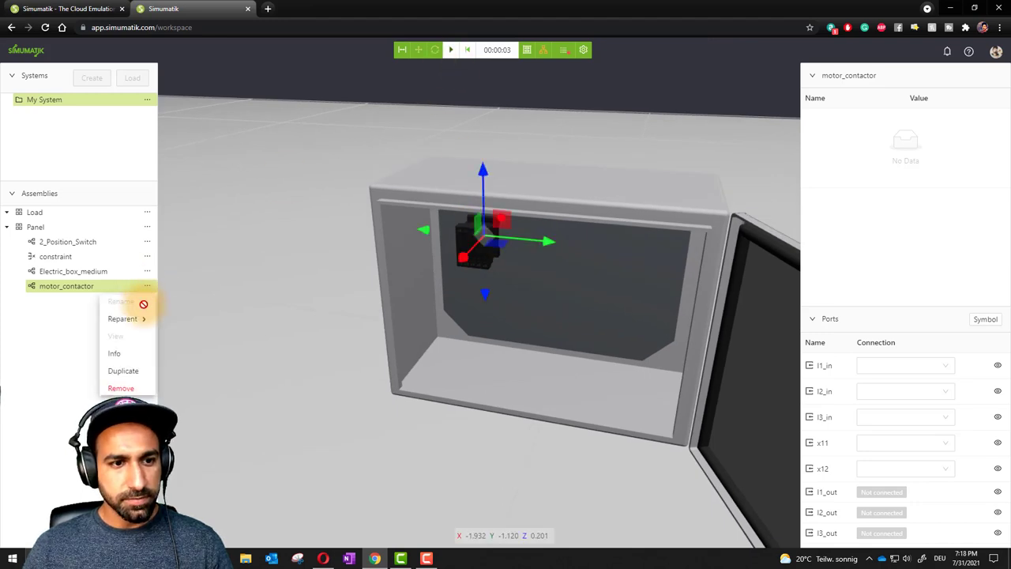
{"action": "left_click", "coordinate": [463, 53]}
Review the component information of motor_contactor, reading its phase input, phase output and command port descriptions.
{"action": "left_click", "coordinate": [147, 289]}
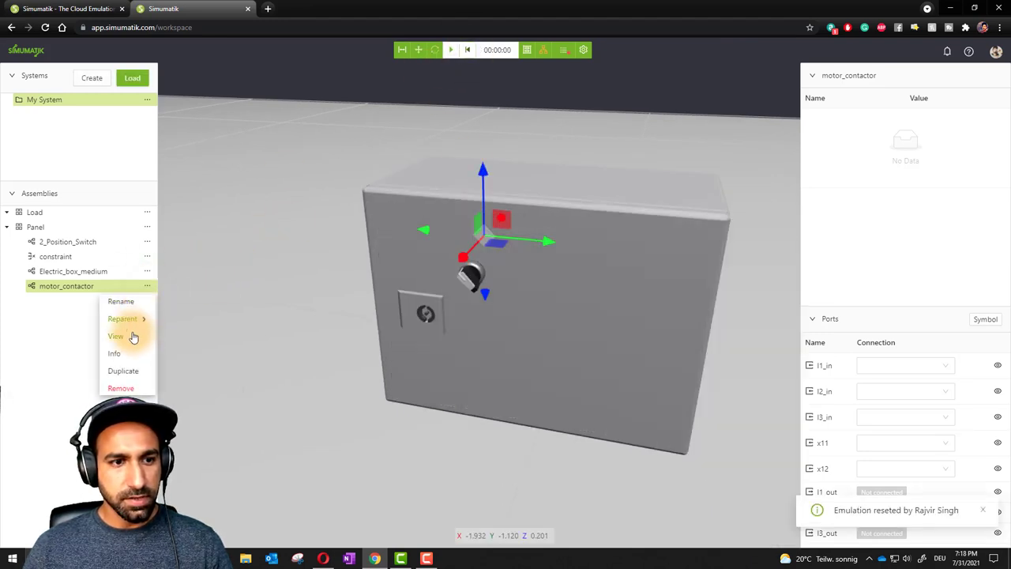
{"action": "left_click", "coordinate": [127, 353]}
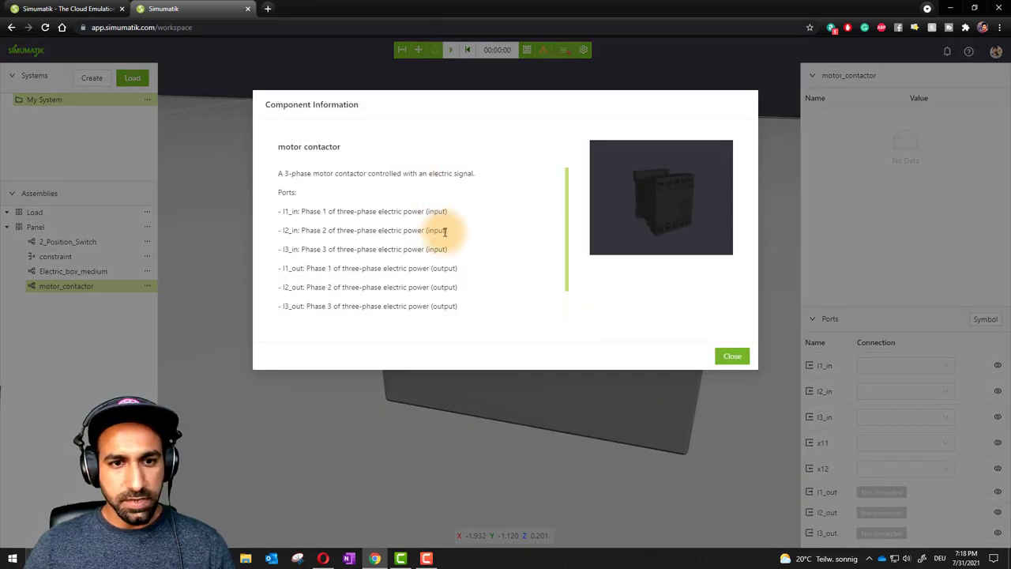
{"action": "scroll", "coordinate": [446, 233], "scroll_direction": "down", "scroll_amount": 1}
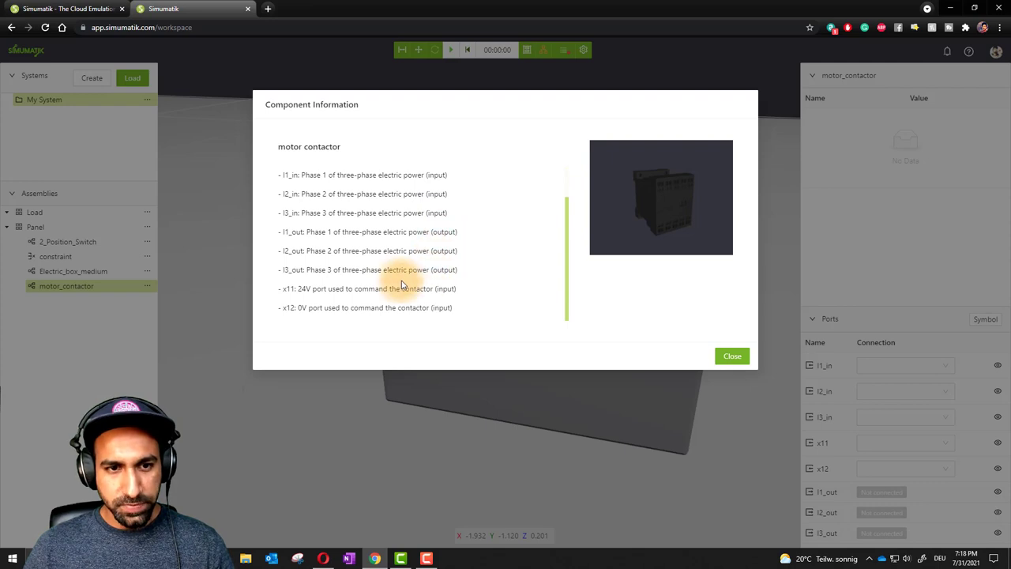
{"action": "scroll", "coordinate": [316, 237], "scroll_direction": "up", "scroll_amount": 1}
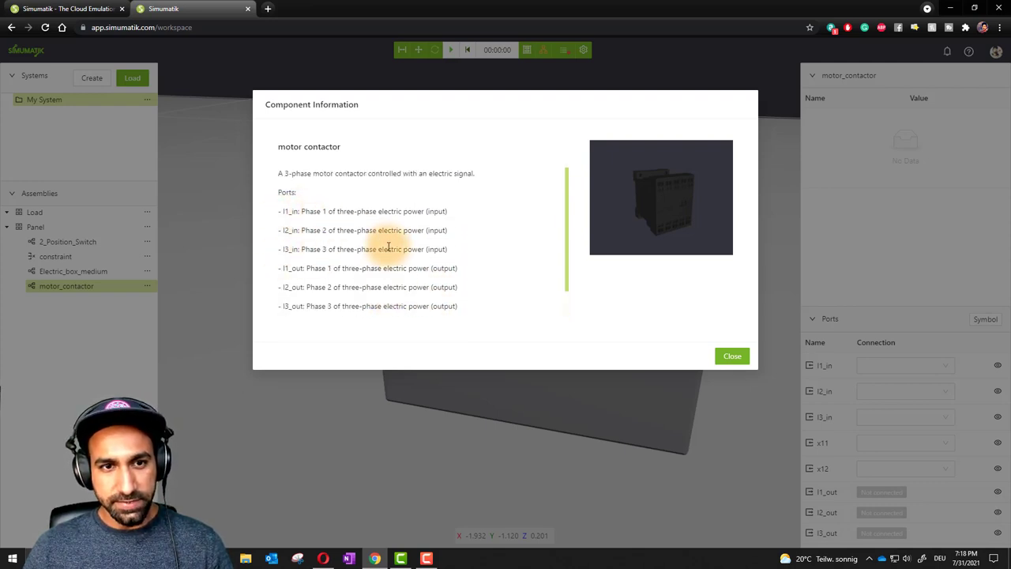
{"action": "scroll", "coordinate": [387, 248], "scroll_direction": "down", "scroll_amount": 1}
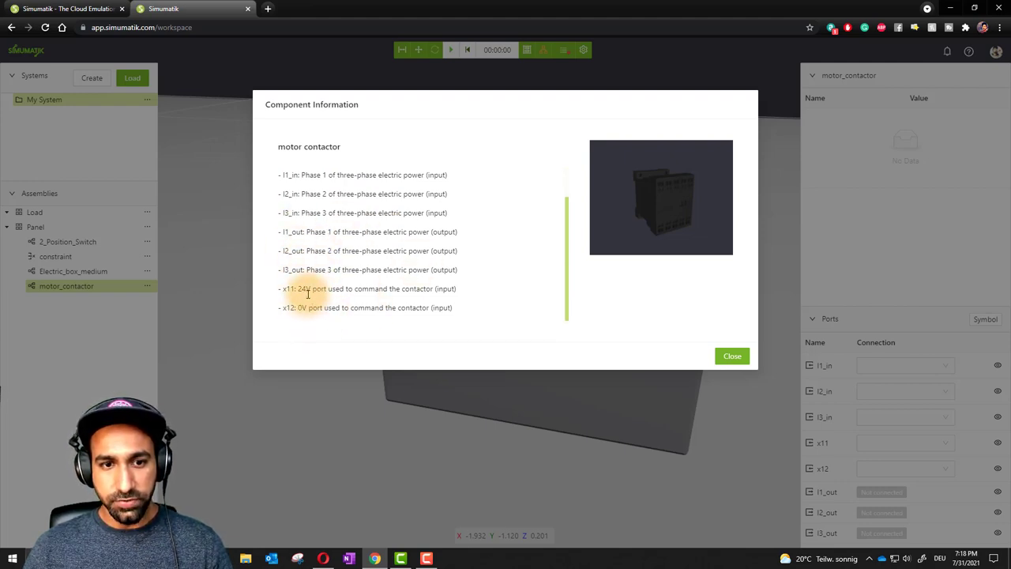
{"action": "left_click", "coordinate": [732, 356]}
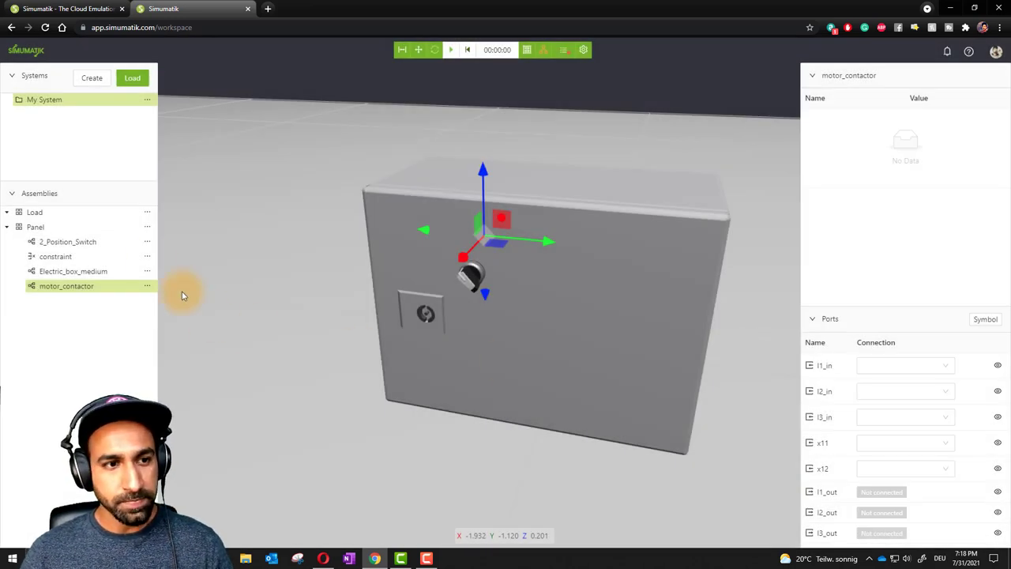
Add the Power supply component from the public Electric library to the Panel assembly as Power_supply.
{"action": "left_click", "coordinate": [148, 229]}
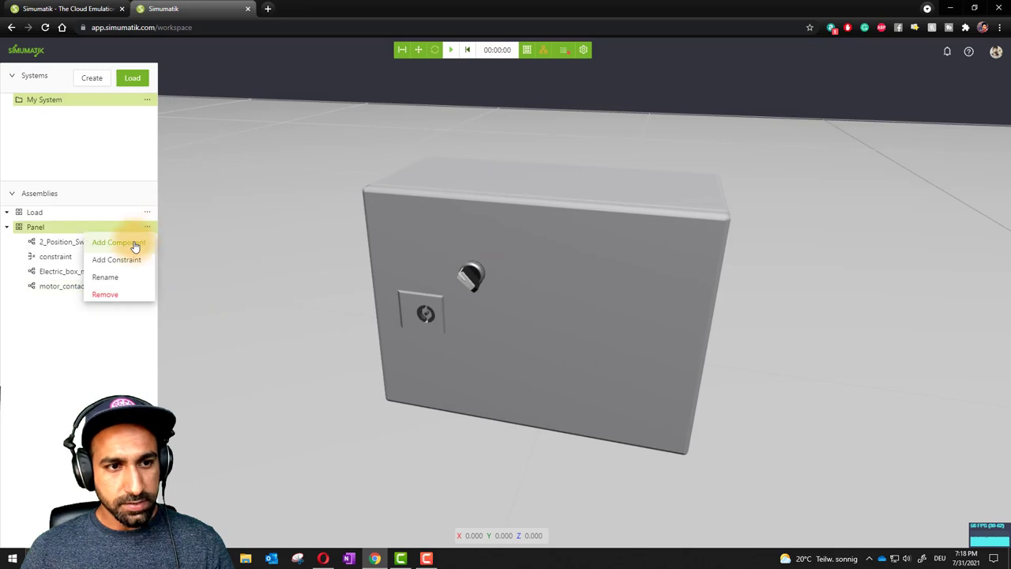
{"action": "left_click", "coordinate": [135, 242]}
{"action": "double_click", "coordinate": [940, 85]}
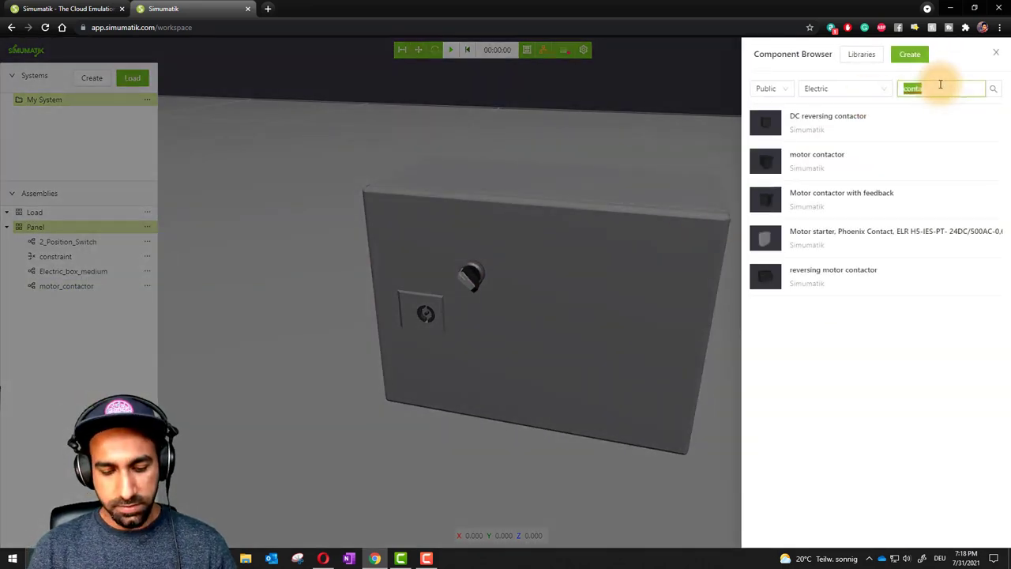
{"action": "type", "text": "powe"}
{"action": "left_click", "coordinate": [821, 167]}
{"action": "left_click", "coordinate": [729, 354]}
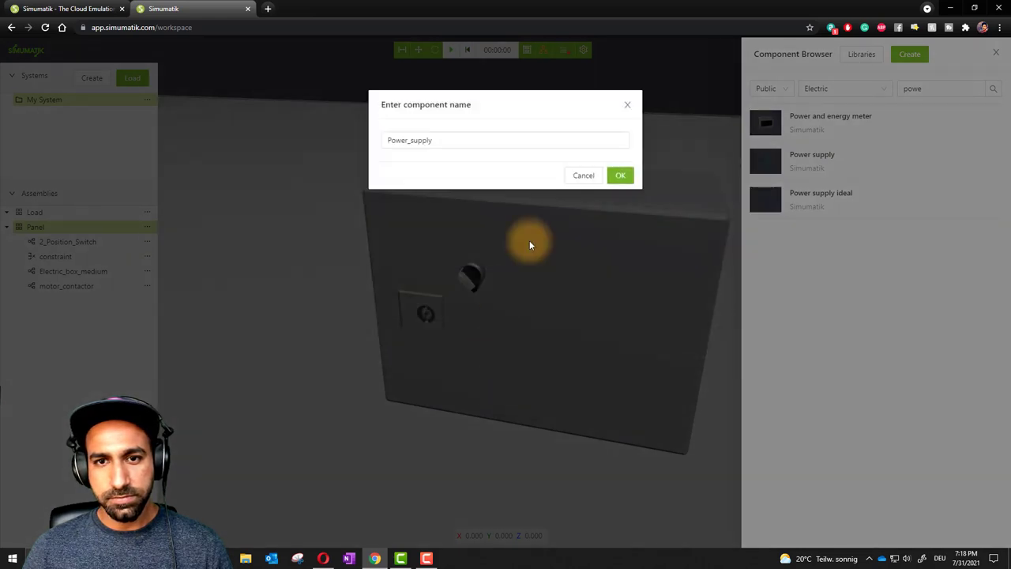
{"action": "left_click", "coordinate": [621, 175]}
Move Power_supply from the origin to the electric box and raise it to about X -1.831, Y -1.046, Z 0.167.
{"action": "scroll", "coordinate": [466, 322], "scroll_direction": "down", "scroll_amount": 1, "text": "ctrl"}
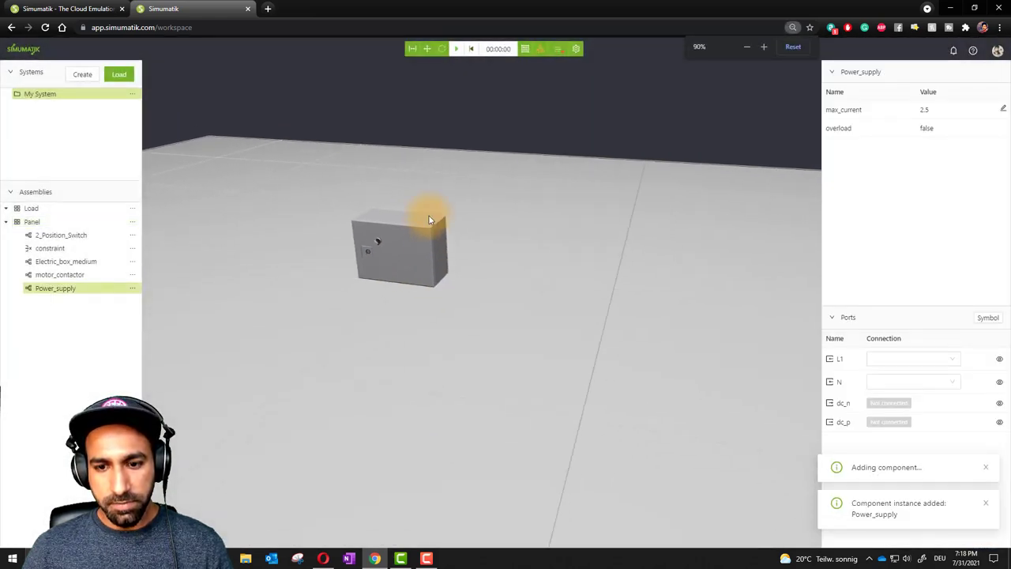
{"action": "scroll", "coordinate": [453, 115], "scroll_direction": "down", "scroll_amount": 1}
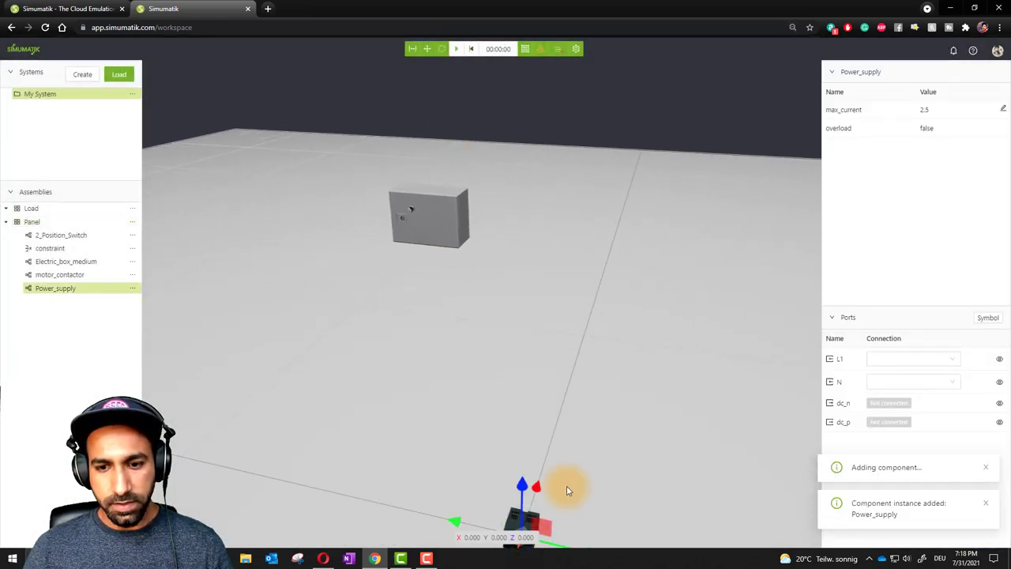
{"action": "left_click", "coordinate": [513, 477]}
{"action": "left_click_drag", "start_coordinate": [513, 477], "coordinate": [424, 247]}
{"action": "scroll", "coordinate": [401, 197], "scroll_direction": "up", "scroll_amount": 3}
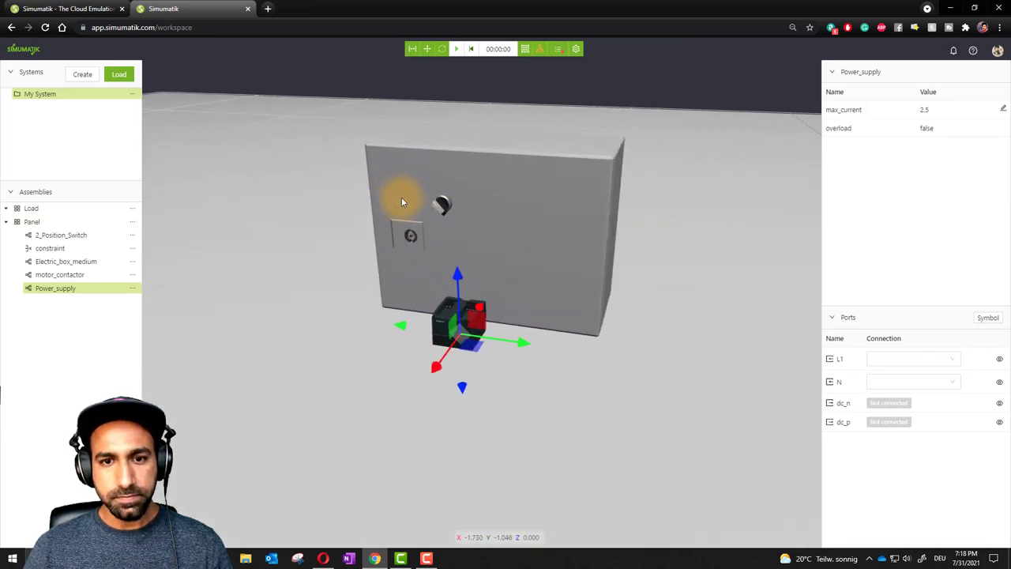
{"action": "left_click_drag", "start_coordinate": [450, 313], "coordinate": [469, 211]}
{"action": "scroll", "coordinate": [439, 126], "scroll_direction": "up", "scroll_amount": 3}
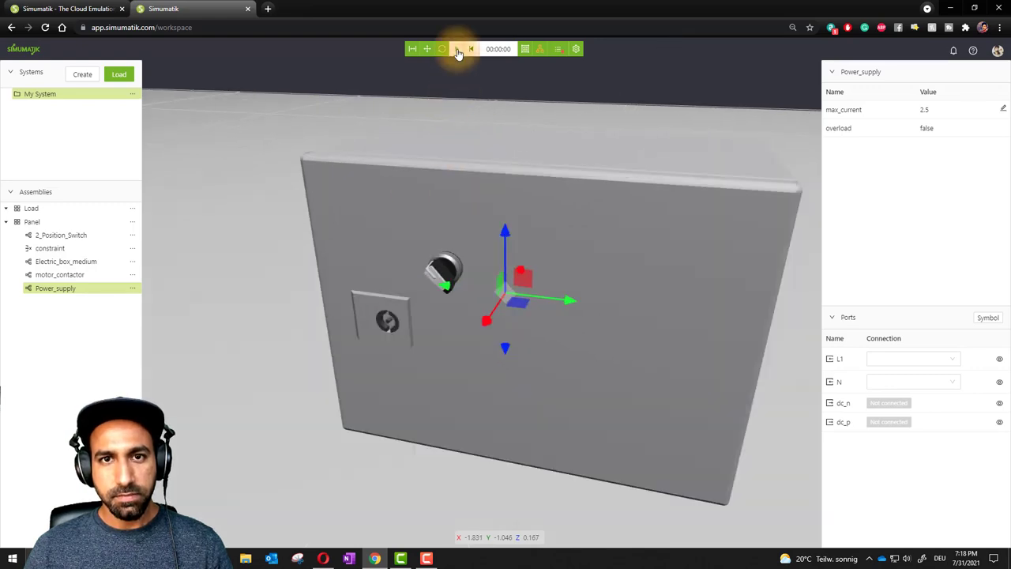
With the emulation paused and the box open, align Power_supply on the back plate directly beside the motor contactor, and reset the emulation.
{"action": "left_click", "coordinate": [455, 49]}
{"action": "left_click", "coordinate": [457, 49]}
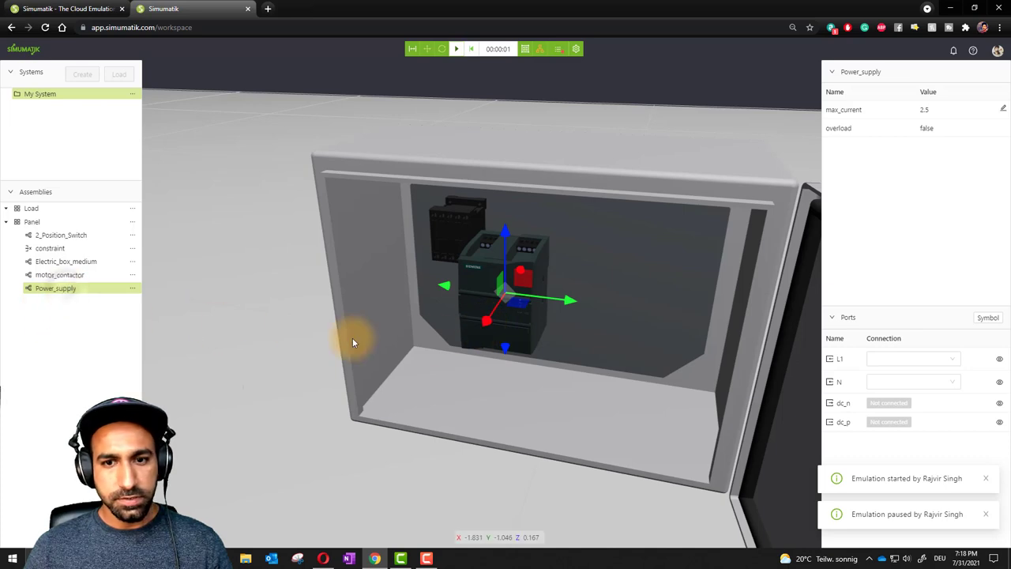
{"action": "left_click_drag", "start_coordinate": [481, 323], "coordinate": [523, 267]}
{"action": "left_click_drag", "start_coordinate": [524, 203], "coordinate": [526, 184]}
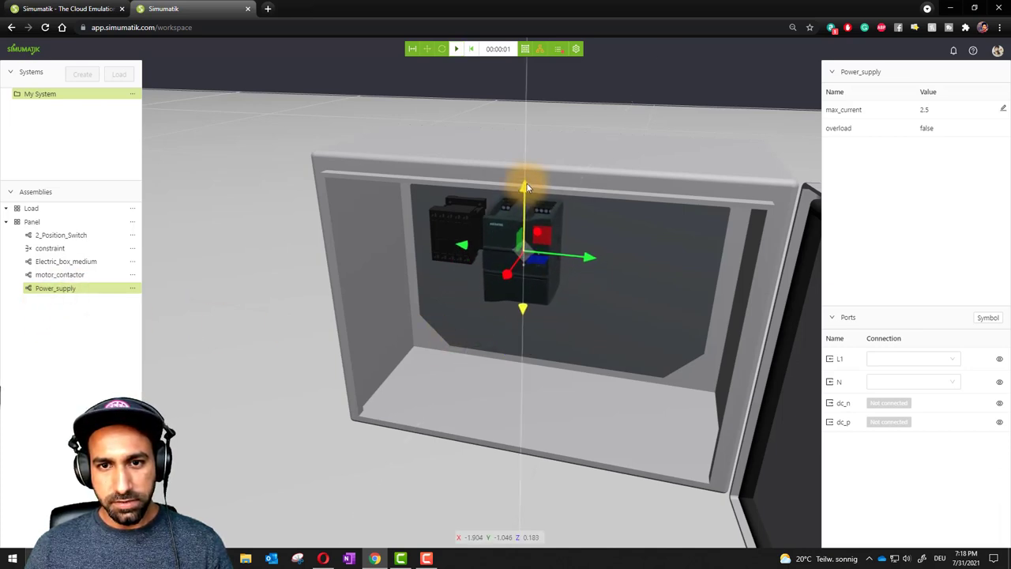
{"action": "left_click_drag", "start_coordinate": [586, 254], "coordinate": [538, 194]}
{"action": "left_click_drag", "start_coordinate": [496, 146], "coordinate": [482, 204]}
{"action": "scroll", "coordinate": [478, 154], "scroll_direction": "up", "scroll_amount": 3}
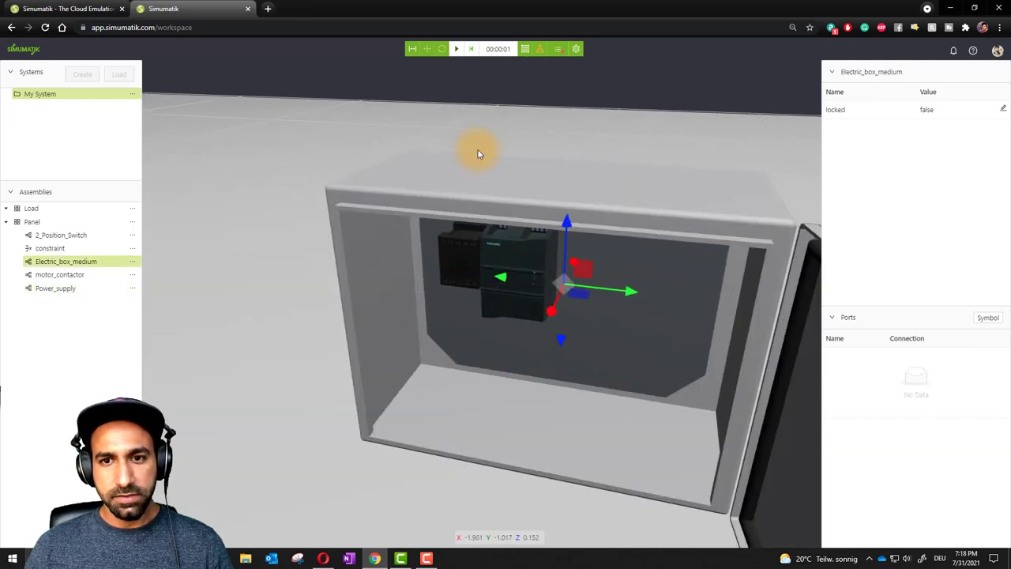
{"action": "scroll", "coordinate": [478, 156], "scroll_direction": "down", "scroll_amount": 2}
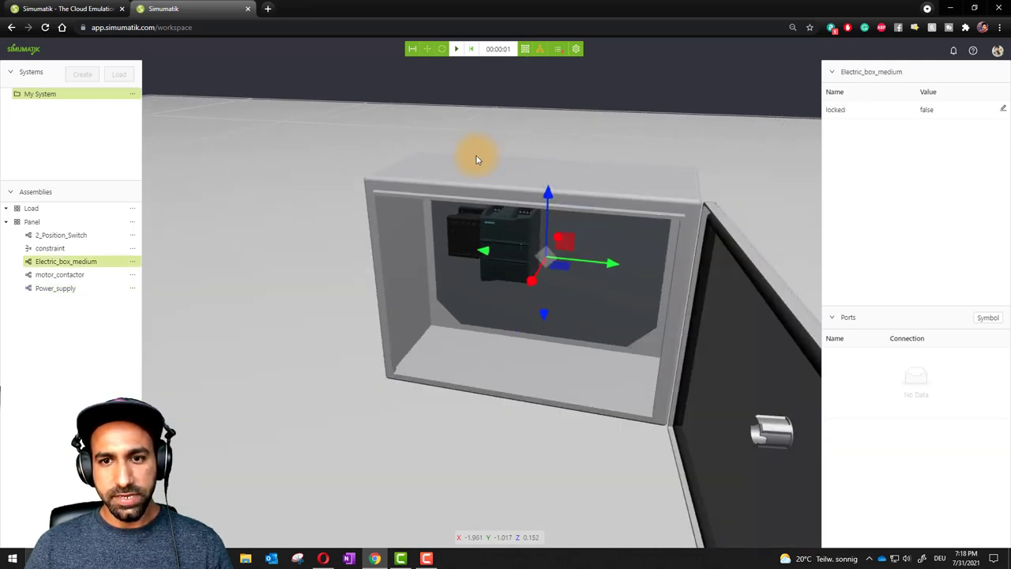
{"action": "left_click", "coordinate": [472, 49]}
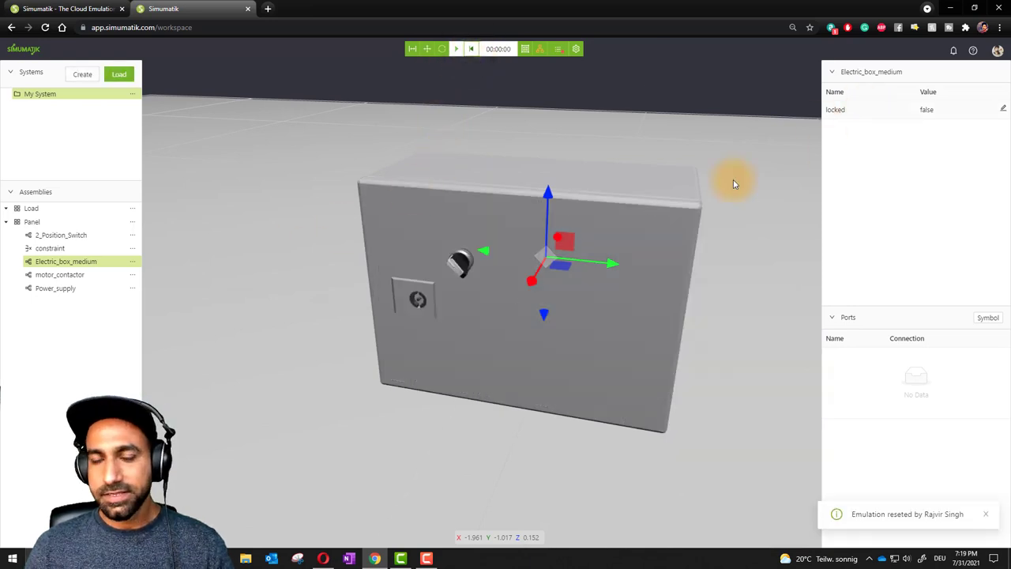
Add the Industrial socket component from the public Electric library to the Panel assembly as Industrial_socket.
{"action": "left_click", "coordinate": [132, 221]}
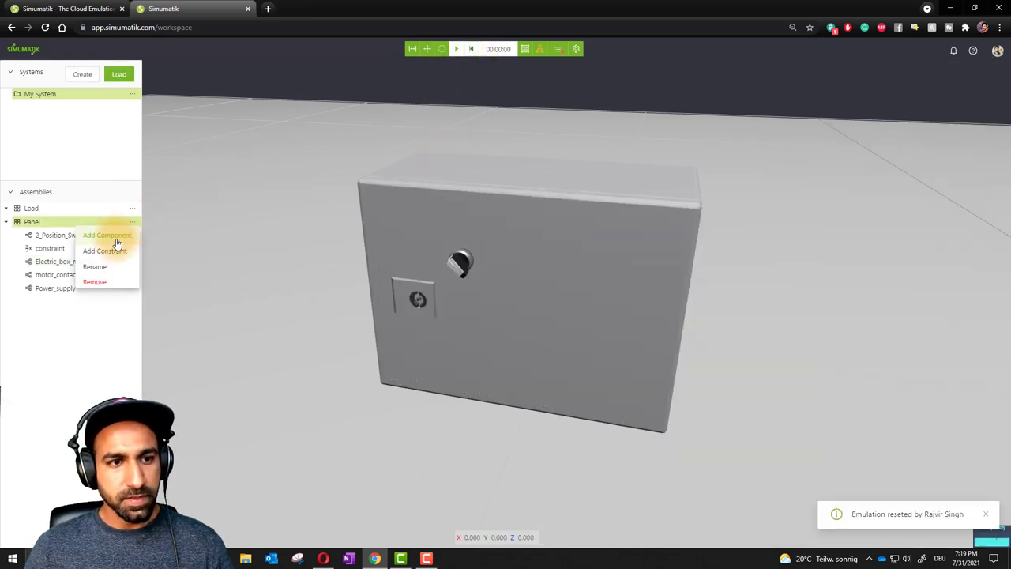
{"action": "left_click", "coordinate": [110, 235]}
{"action": "left_click", "coordinate": [926, 84]}
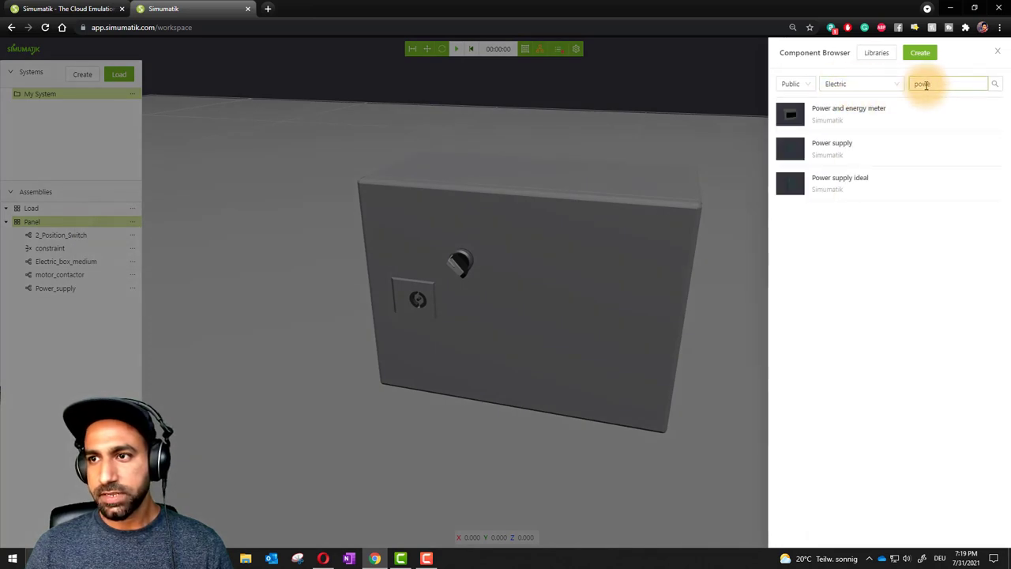
{"action": "type", "text": "soc"}
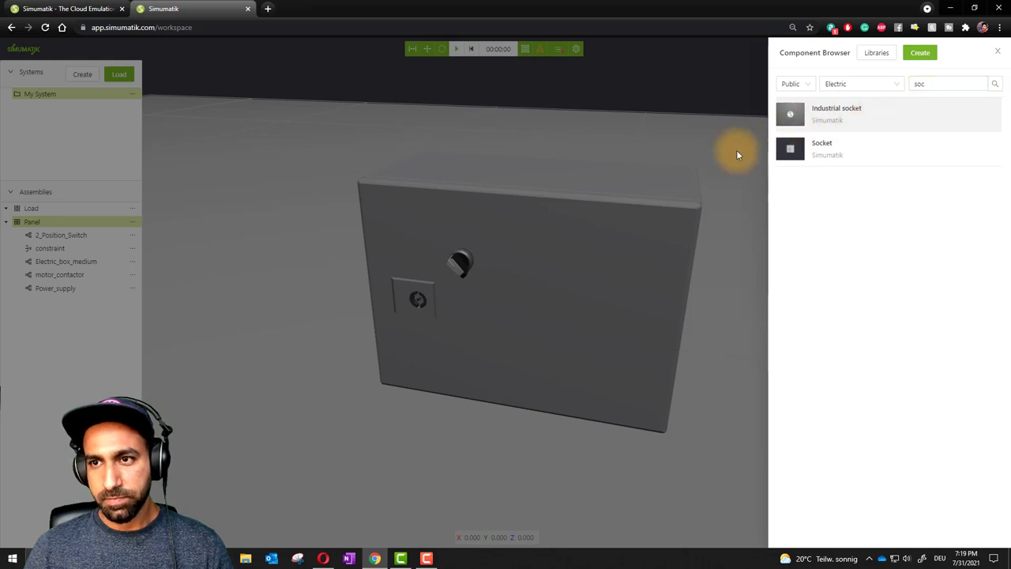
{"action": "left_click", "coordinate": [788, 126]}
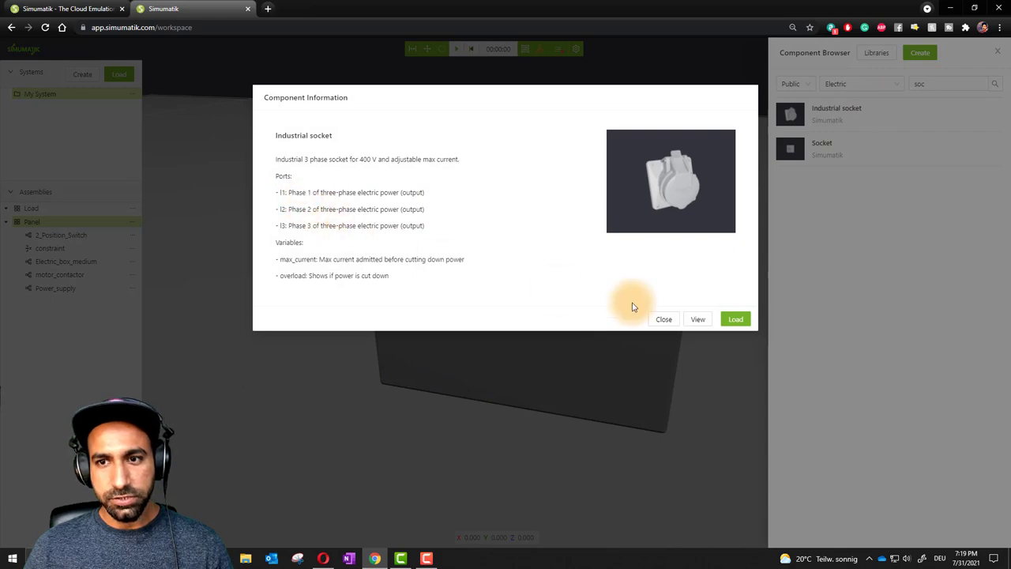
{"action": "left_click", "coordinate": [735, 319]}
{"action": "left_click", "coordinate": [606, 163]}
{"action": "scroll", "coordinate": [554, 345], "scroll_direction": "down", "scroll_amount": 5, "text": "ctrl"}
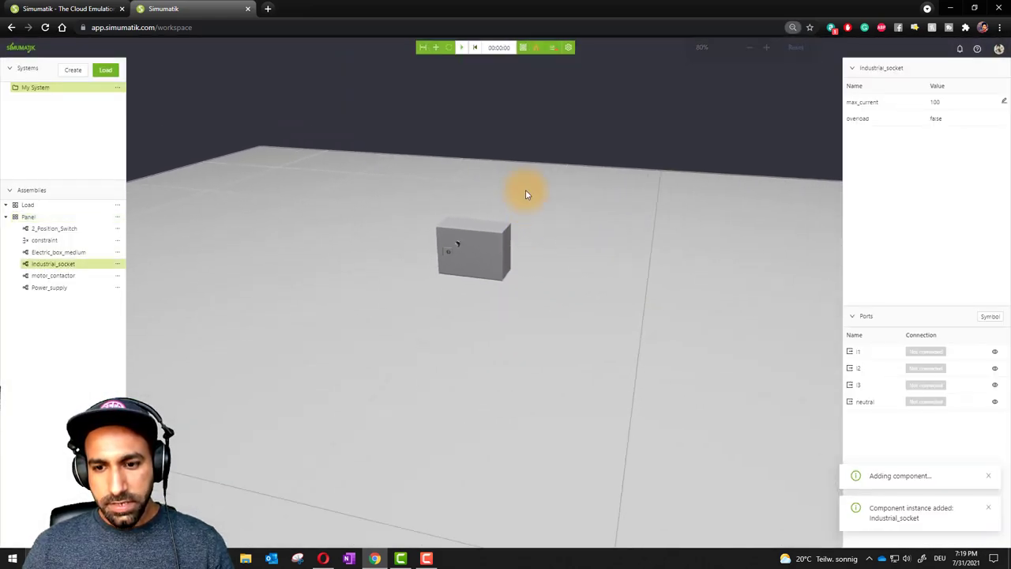
Move Industrial_socket from the origin to the electric box's side and raise it to about X -1.826, Y -1.258, Z 0.174.
{"action": "left_click", "coordinate": [584, 507]}
{"action": "left_click_drag", "start_coordinate": [597, 521], "coordinate": [438, 262]}
{"action": "scroll", "coordinate": [501, 232], "scroll_direction": "up", "scroll_amount": 5}
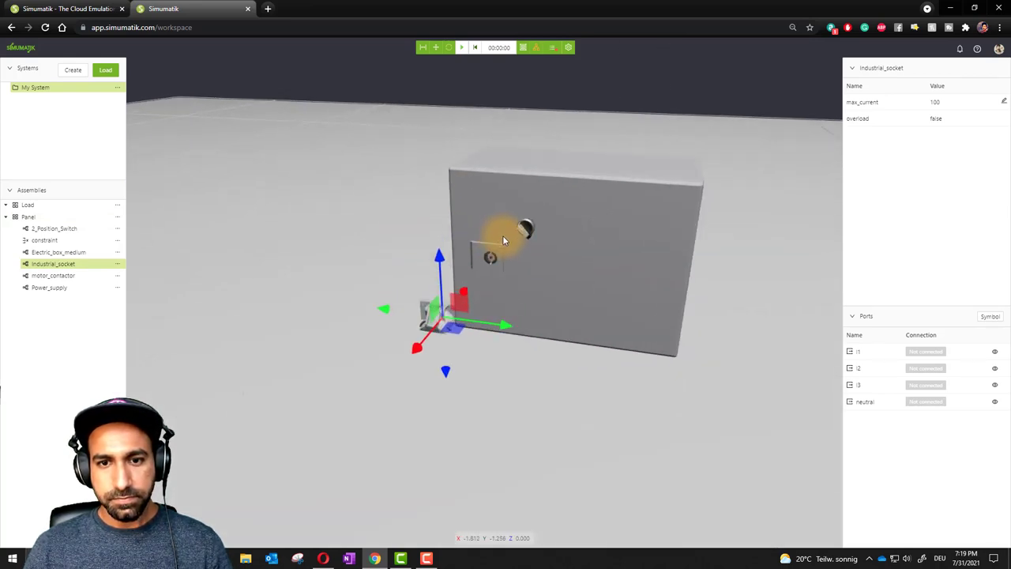
{"action": "left_click_drag", "start_coordinate": [429, 318], "coordinate": [419, 213]}
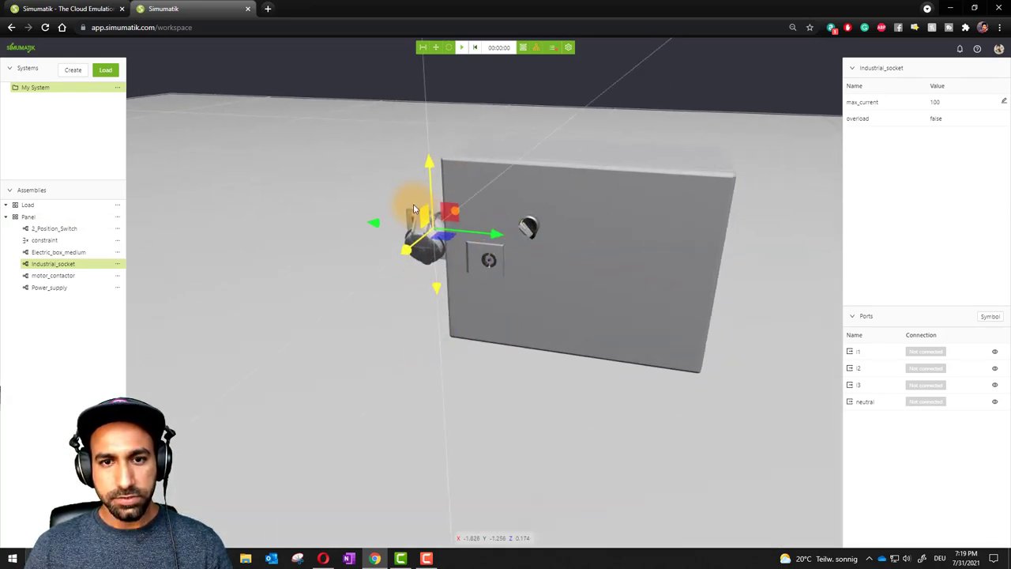
Rotate Industrial_socket to -90° about Z so it faces outward from the electric box's side wall.
{"action": "right_click_drag", "start_coordinate": [411, 195], "coordinate": [492, 203]}
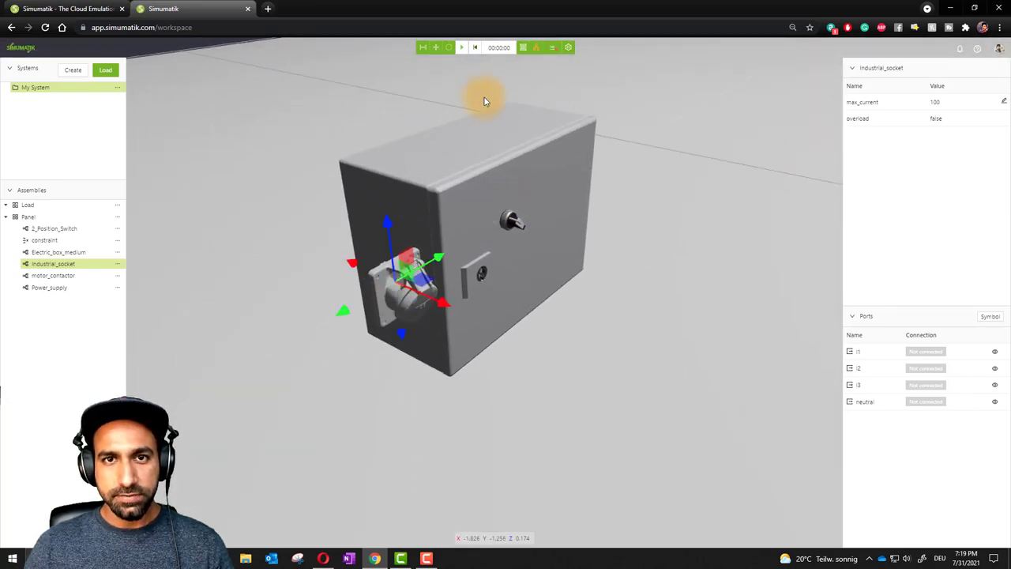
{"action": "left_click", "coordinate": [448, 49]}
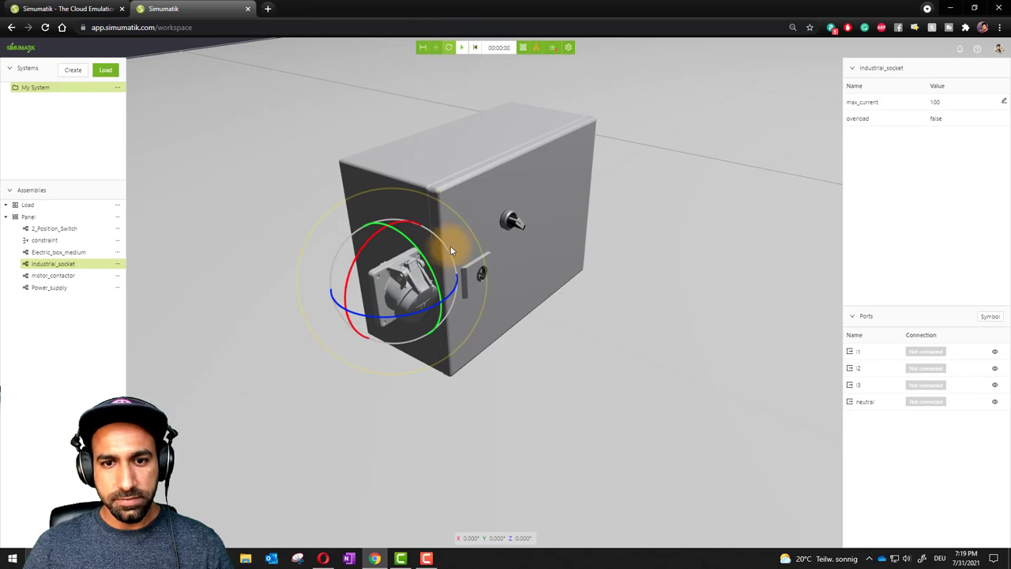
{"action": "left_click_drag", "start_coordinate": [448, 300], "coordinate": [401, 310]}
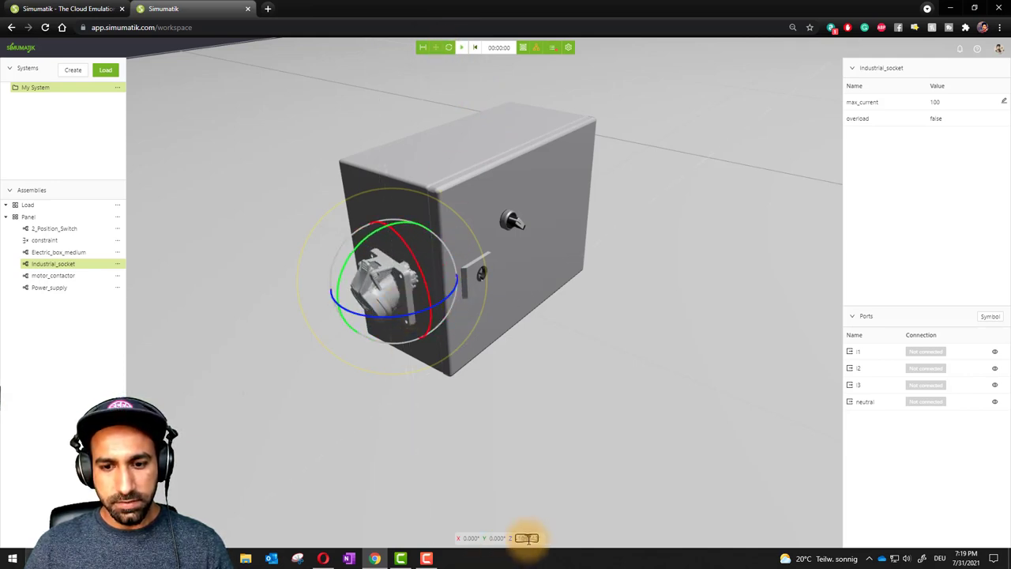
{"action": "key", "text": "Return"}
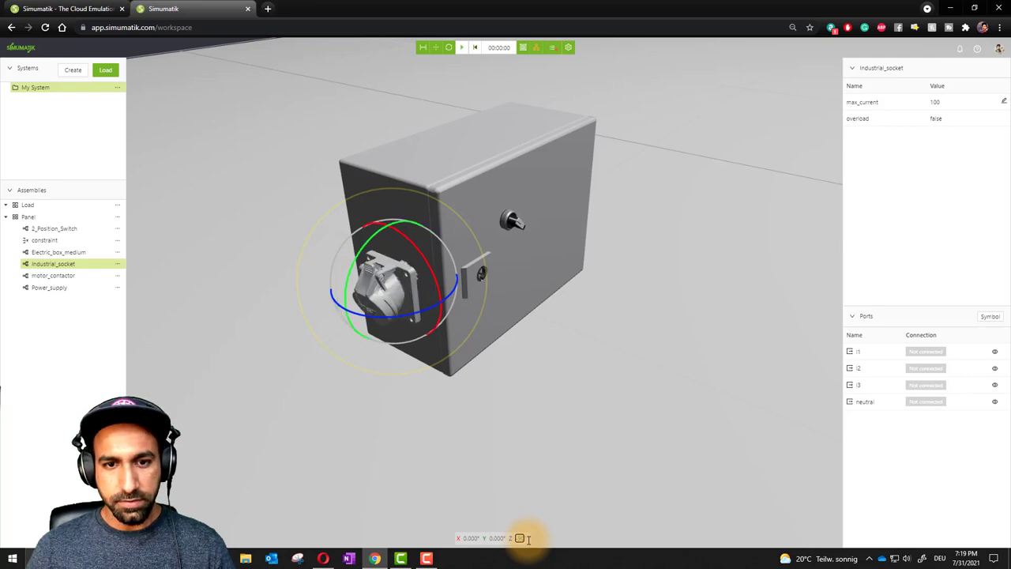
With the side panels hidden, position Industrial_socket against the upper part of the electric box's side wall.
{"action": "left_click", "coordinate": [421, 50]}
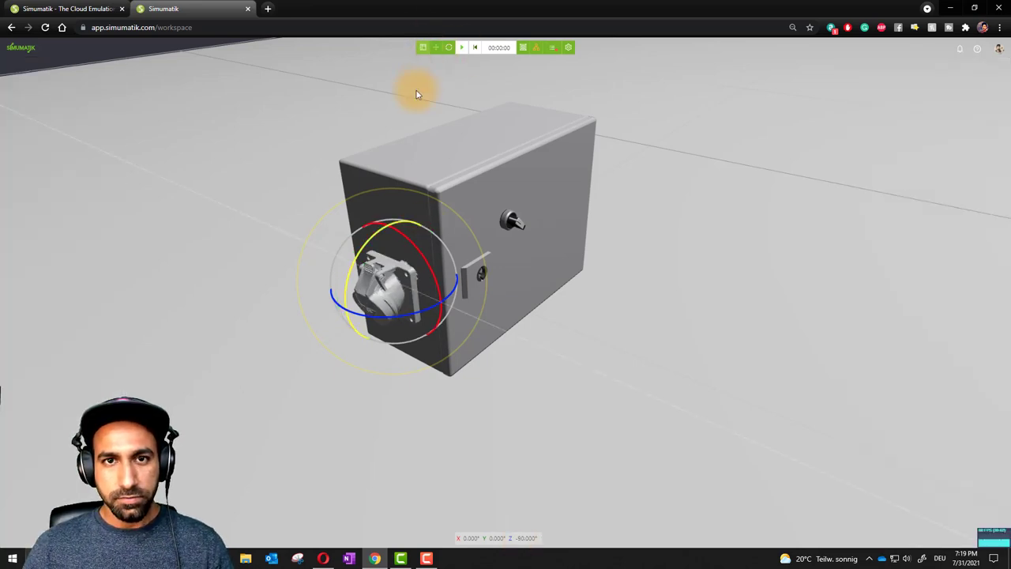
{"action": "left_click", "coordinate": [441, 49]}
{"action": "left_click_drag", "start_coordinate": [422, 297], "coordinate": [344, 294]}
{"action": "left_click_drag", "start_coordinate": [383, 203], "coordinate": [391, 160]}
{"action": "left_click", "coordinate": [612, 318]}
{"action": "scroll", "coordinate": [612, 318], "scroll_direction": "down", "scroll_amount": 2}
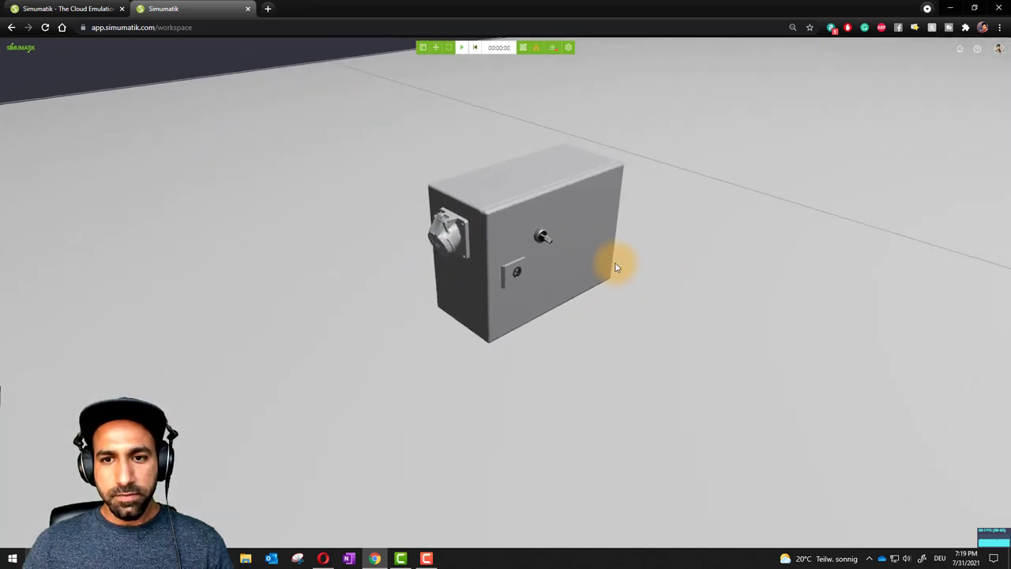
Shift 2_Position_Switch along the door to about X -1.773, Y -1.165, Z 0.246, restore the side panels and set the page zoom to 100%.
{"action": "left_click", "coordinate": [529, 243]}
{"action": "left_click_drag", "start_coordinate": [575, 223], "coordinate": [541, 228]}
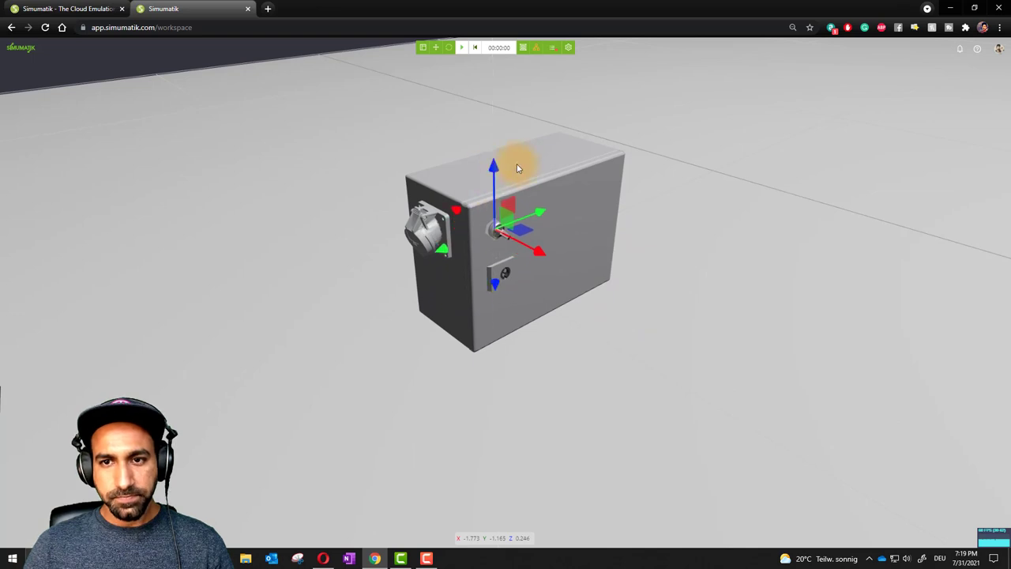
{"action": "left_click", "coordinate": [423, 49]}
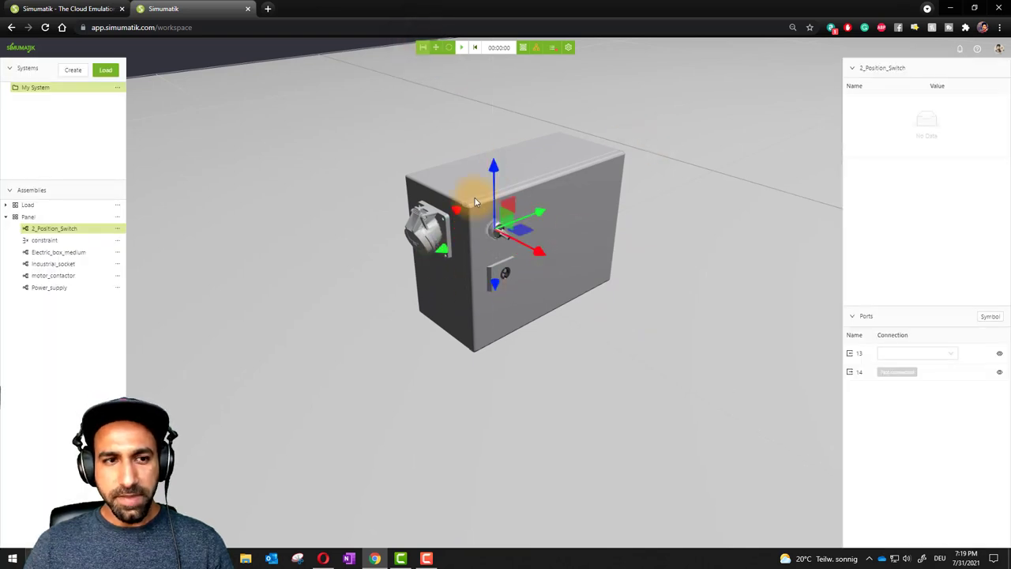
{"action": "scroll", "coordinate": [201, 263], "scroll_direction": "up", "scroll_amount": 1}
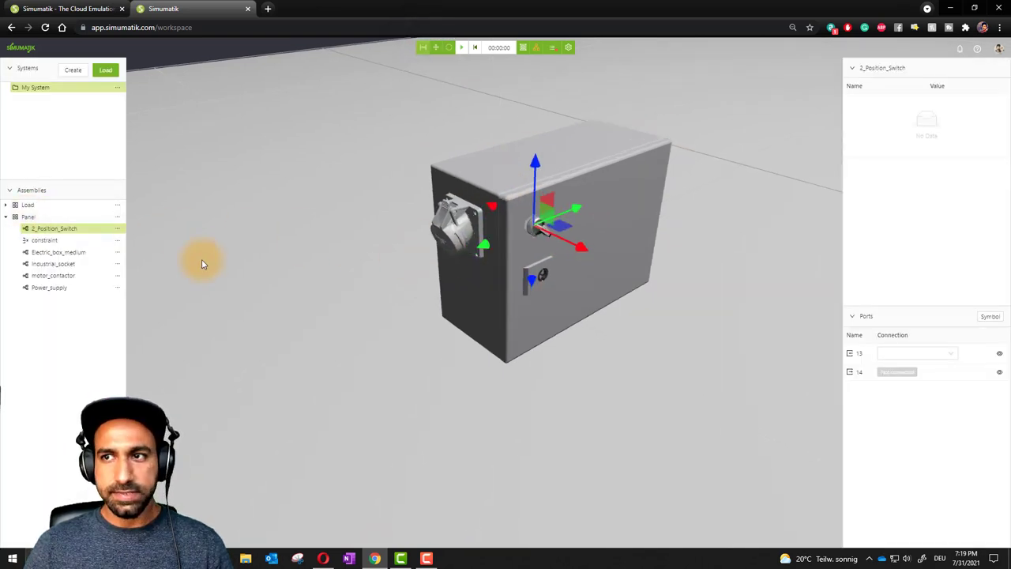
{"action": "scroll", "coordinate": [296, 284], "scroll_direction": "up", "scroll_amount": 1}
{"action": "scroll", "coordinate": [296, 282], "scroll_direction": "down", "scroll_amount": 4}
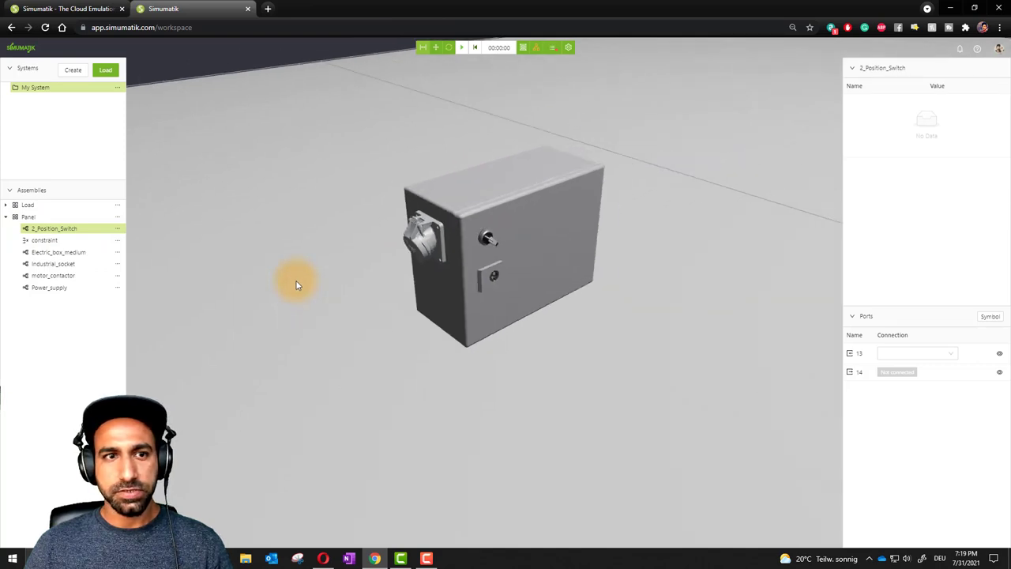
{"action": "key", "text": "ctrl+plus"}
{"action": "key", "text": "ctrl+plus"}
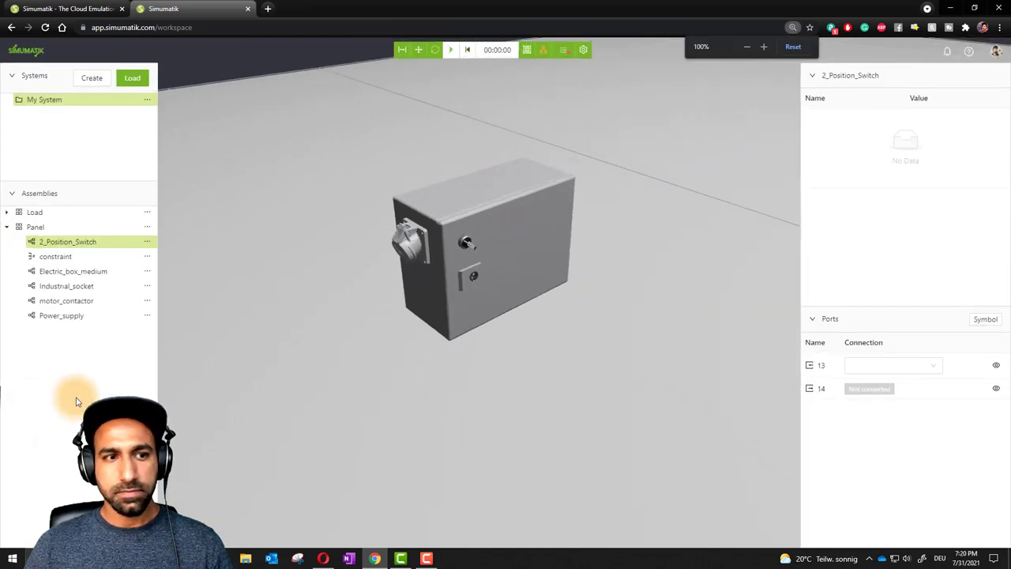
Move the whole Panel assembly to about X -0.411, Y 0.000, Z 0.015 and reset the emulation.
{"action": "left_click", "coordinate": [41, 228]}
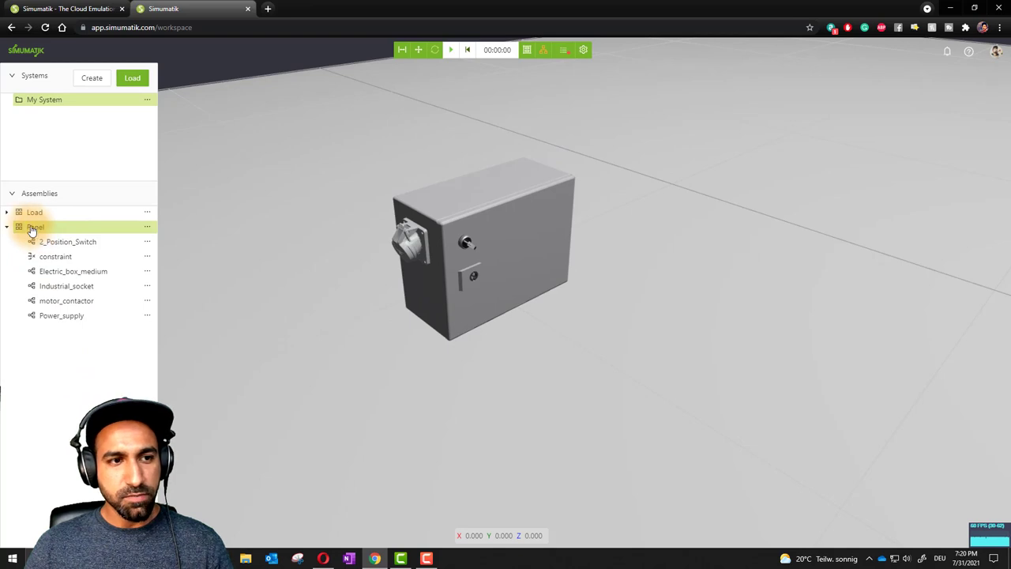
{"action": "left_click_drag", "start_coordinate": [390, 302], "coordinate": [736, 382]}
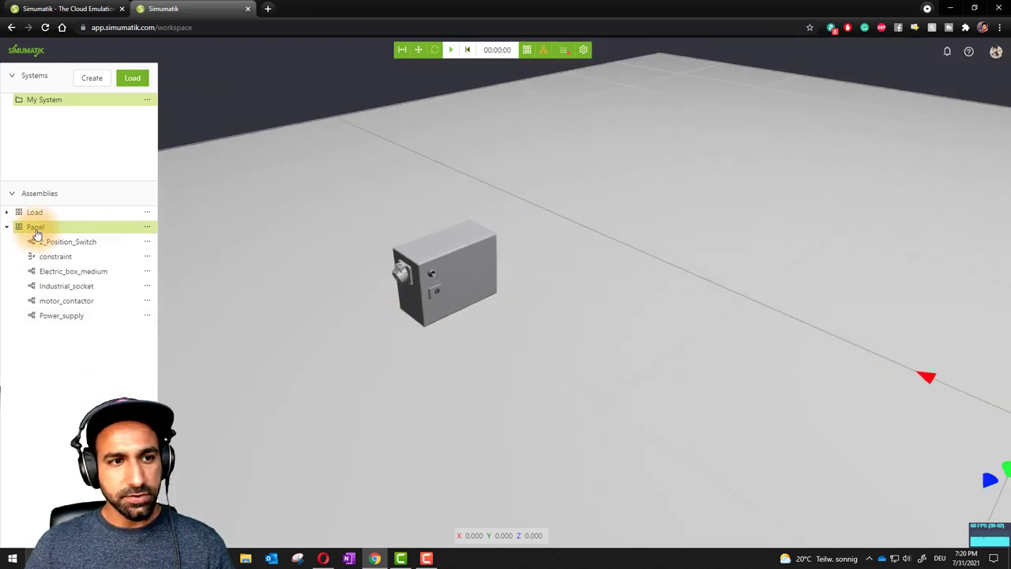
{"action": "left_click_drag", "start_coordinate": [928, 380], "coordinate": [783, 329]}
{"action": "left_click_drag", "start_coordinate": [892, 320], "coordinate": [980, 402]}
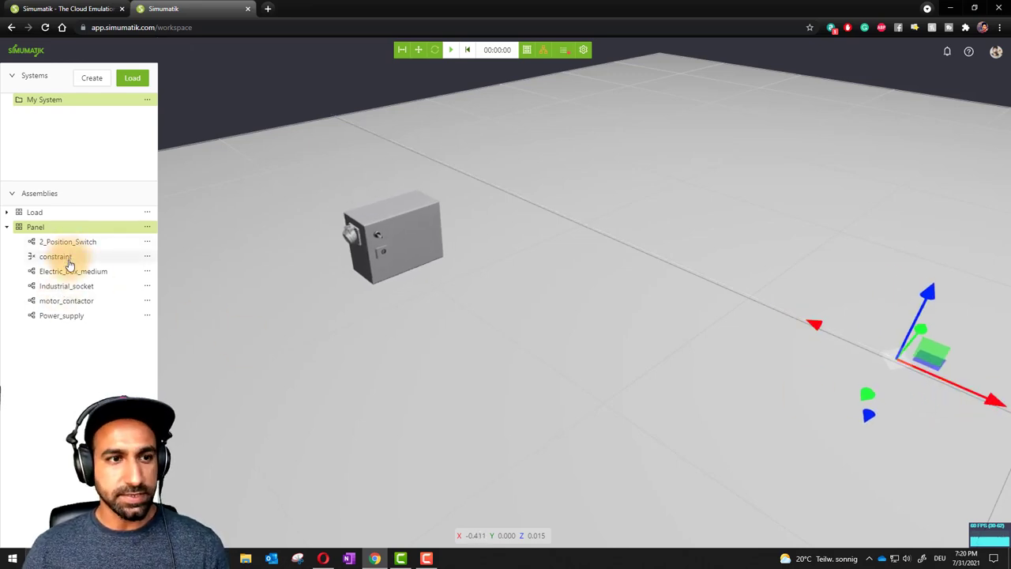
{"action": "left_click", "coordinate": [280, 305]}
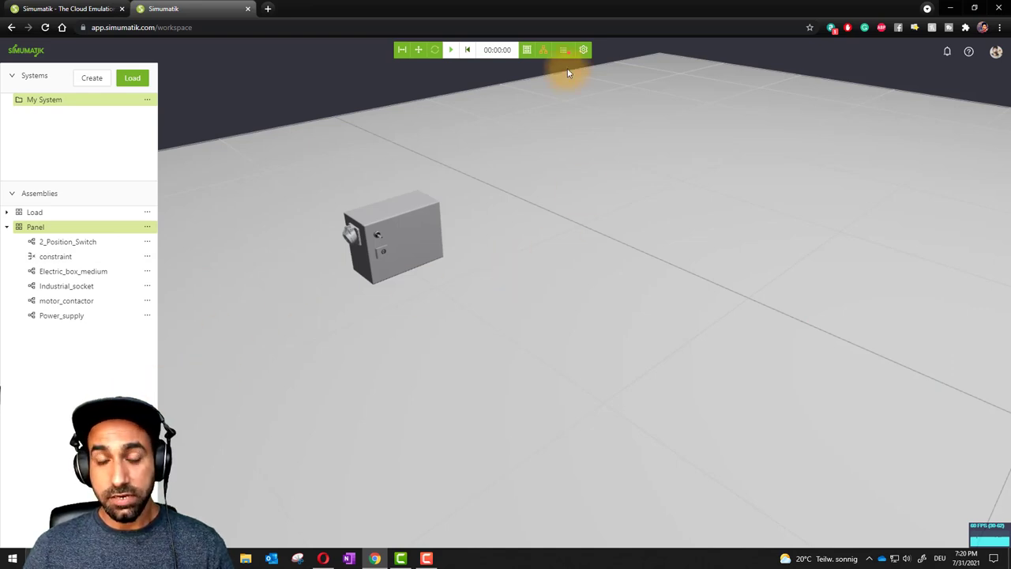
{"action": "left_click", "coordinate": [466, 50]}
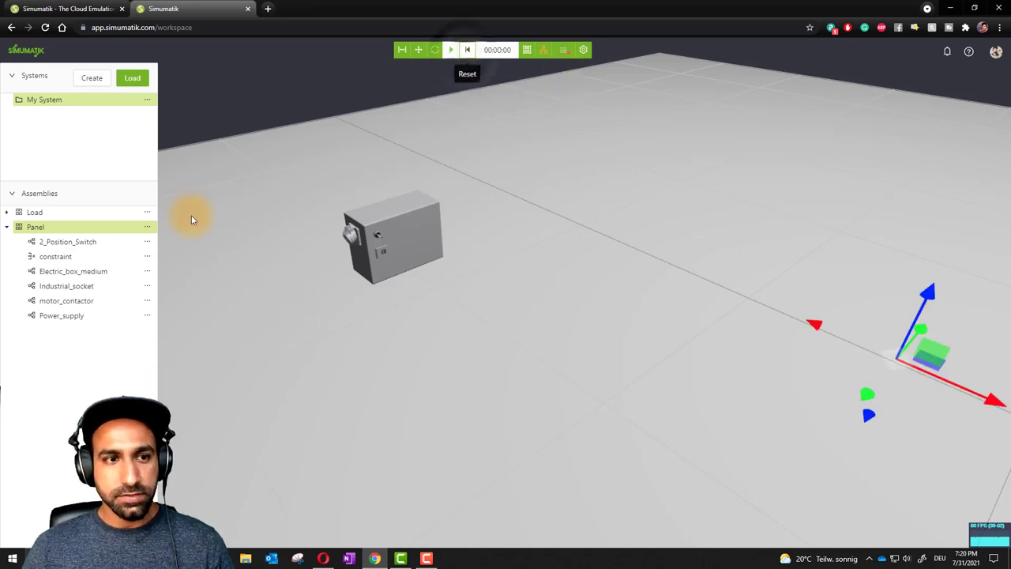
Add the AC motor three-phase component from the public Electric library to the Load assembly.
{"action": "left_click", "coordinate": [148, 213]}
{"action": "left_click", "coordinate": [137, 228]}
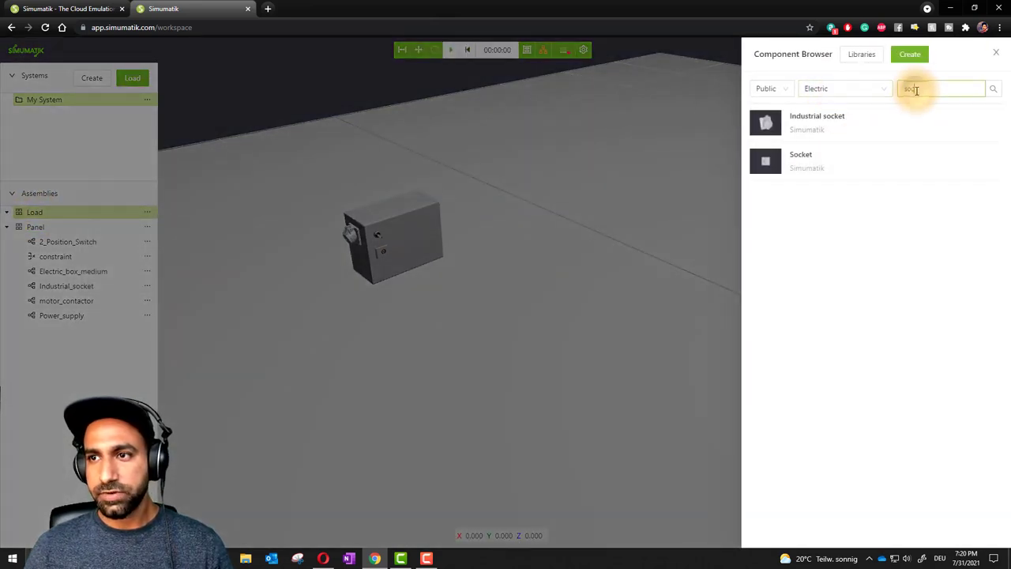
{"action": "type", "text": "motor"}
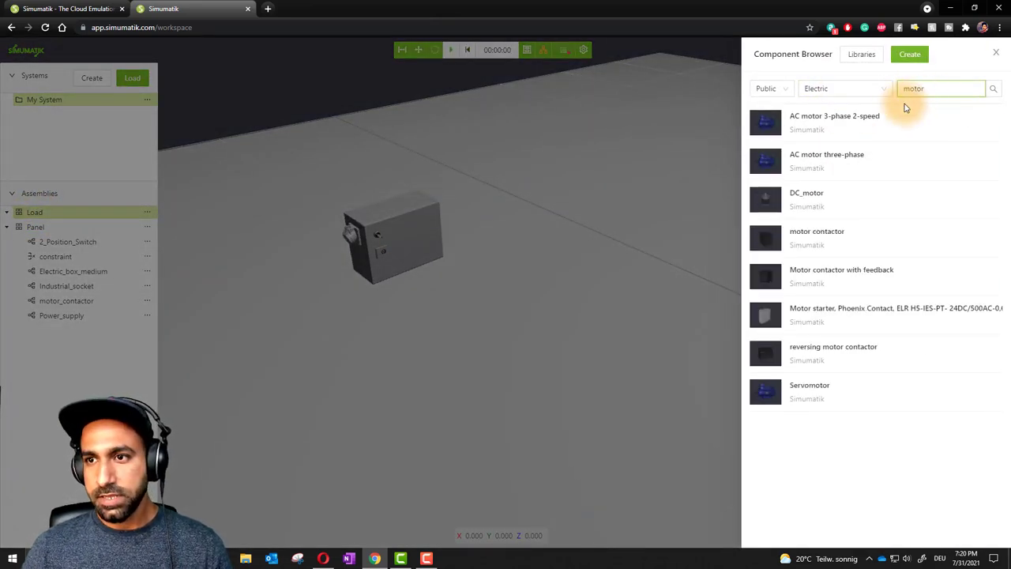
{"action": "left_click", "coordinate": [807, 160]}
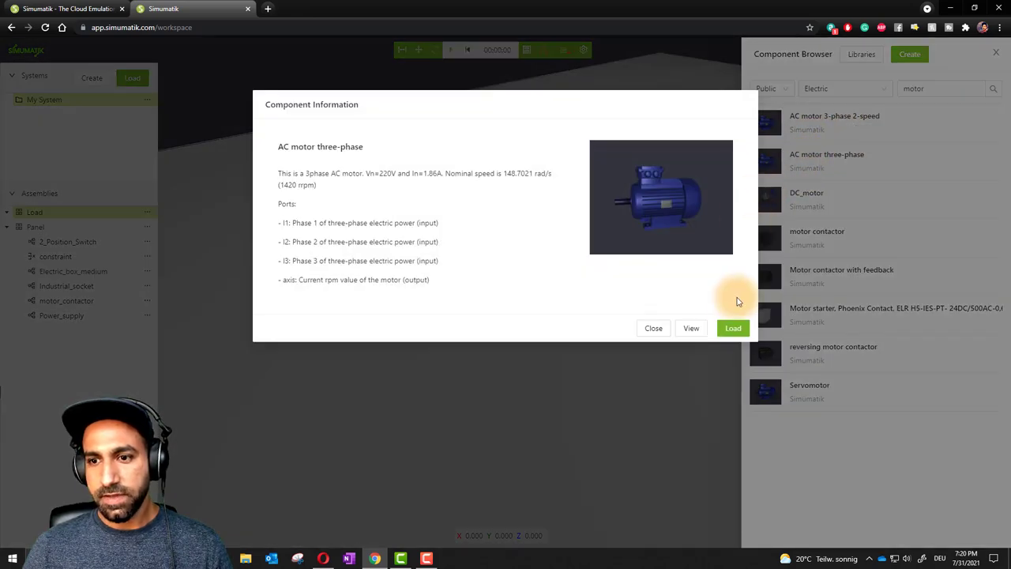
{"action": "left_click", "coordinate": [732, 327]}
{"action": "left_click", "coordinate": [620, 176]}
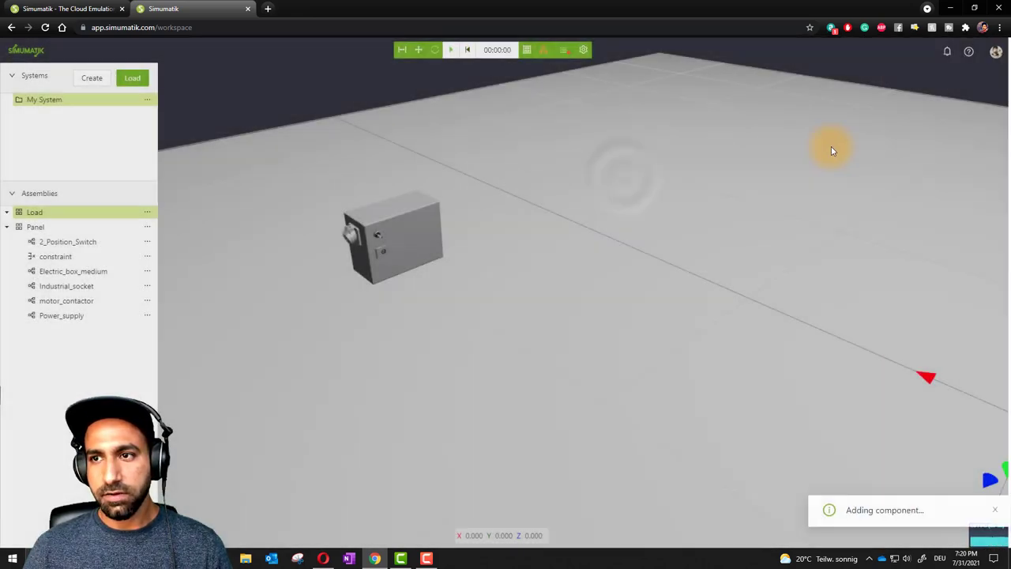
Add the conveyor belt component from the public Conveyors library to the Load assembly.
{"action": "left_click", "coordinate": [147, 211]}
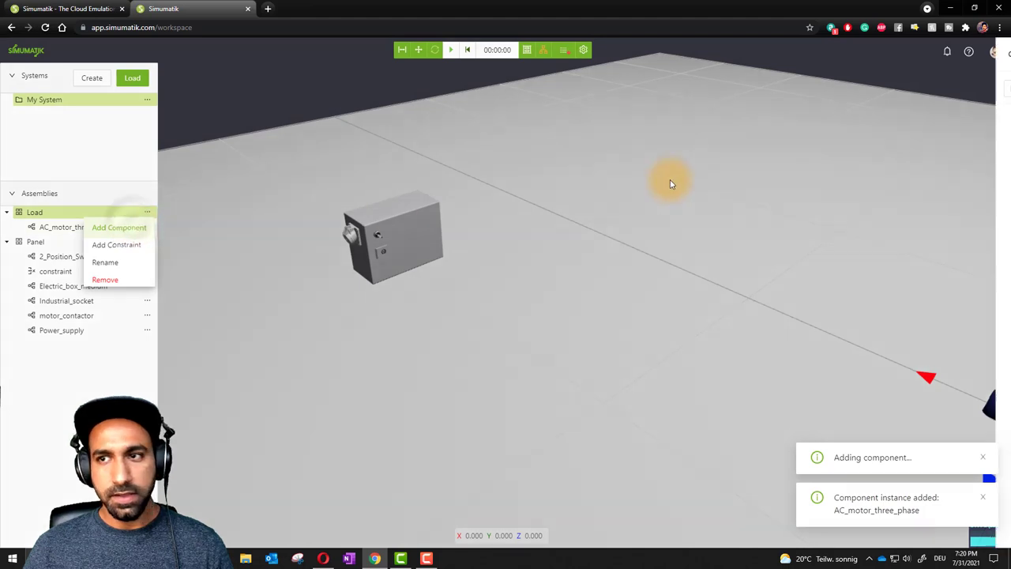
{"action": "left_click", "coordinate": [119, 228]}
{"action": "left_click", "coordinate": [884, 88]}
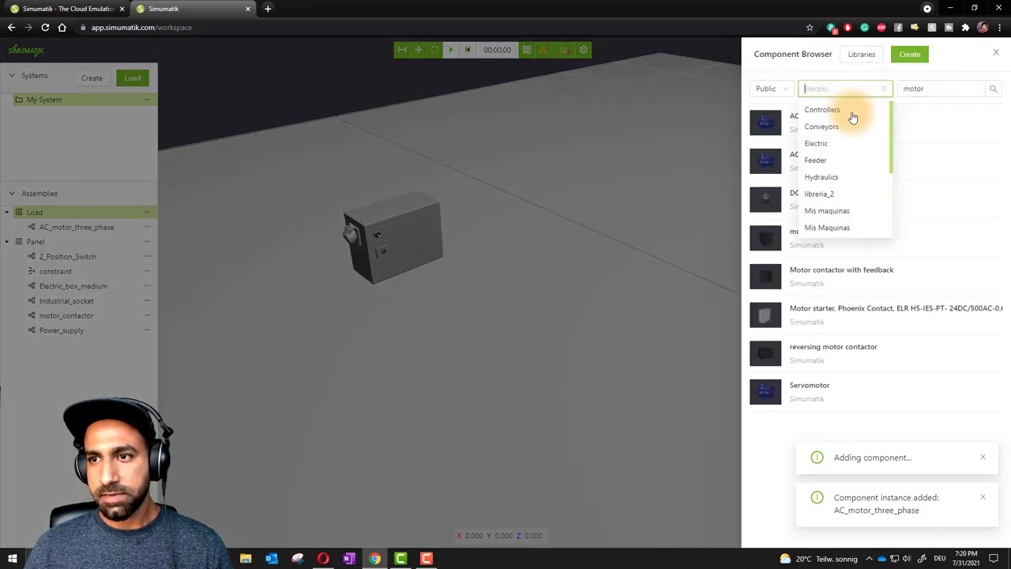
{"action": "left_click", "coordinate": [827, 130]}
{"action": "key", "text": "BackSpace"}
{"action": "left_click", "coordinate": [824, 138]}
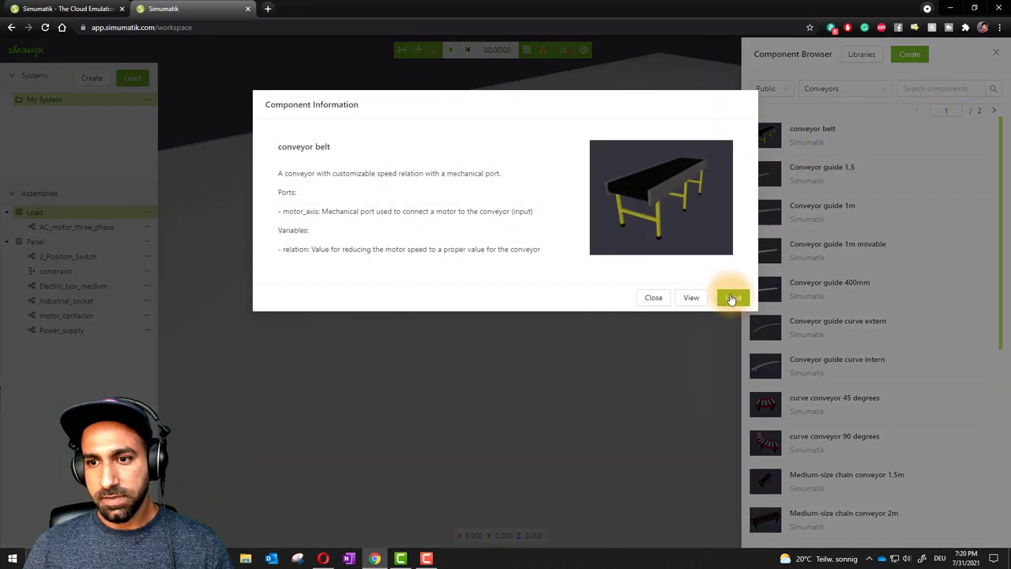
{"action": "left_click", "coordinate": [714, 297]}
{"action": "left_click", "coordinate": [623, 174]}
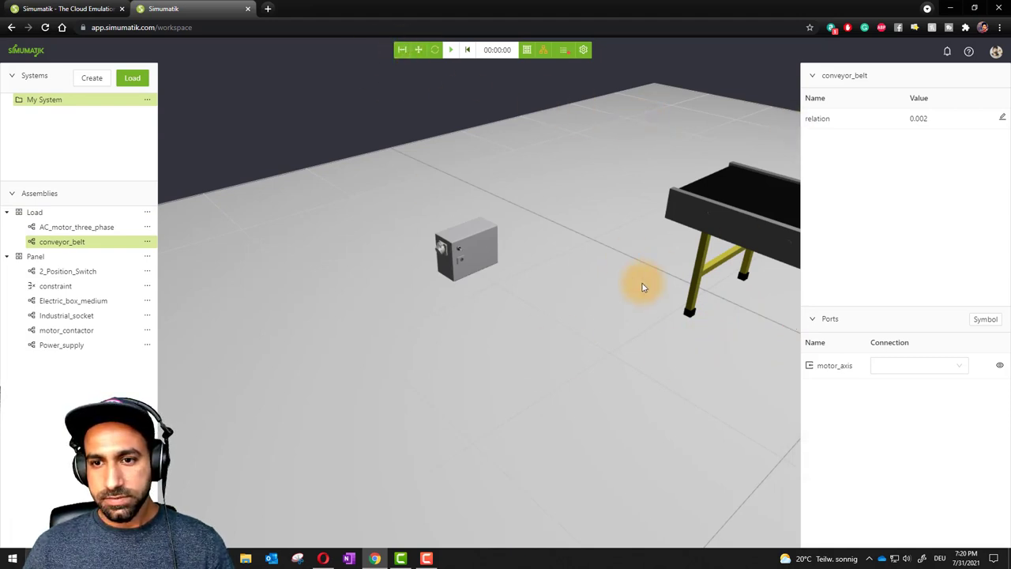
Move conveyor_belt from the origin toward the electric box and rotate it to -90° about Z.
{"action": "scroll", "coordinate": [643, 282], "scroll_direction": "down", "scroll_amount": 3}
{"action": "left_click", "coordinate": [631, 379]}
{"action": "left_click_drag", "start_coordinate": [675, 412], "coordinate": [533, 481]}
{"action": "left_click", "coordinate": [434, 50]}
{"action": "left_click", "coordinate": [535, 535]}
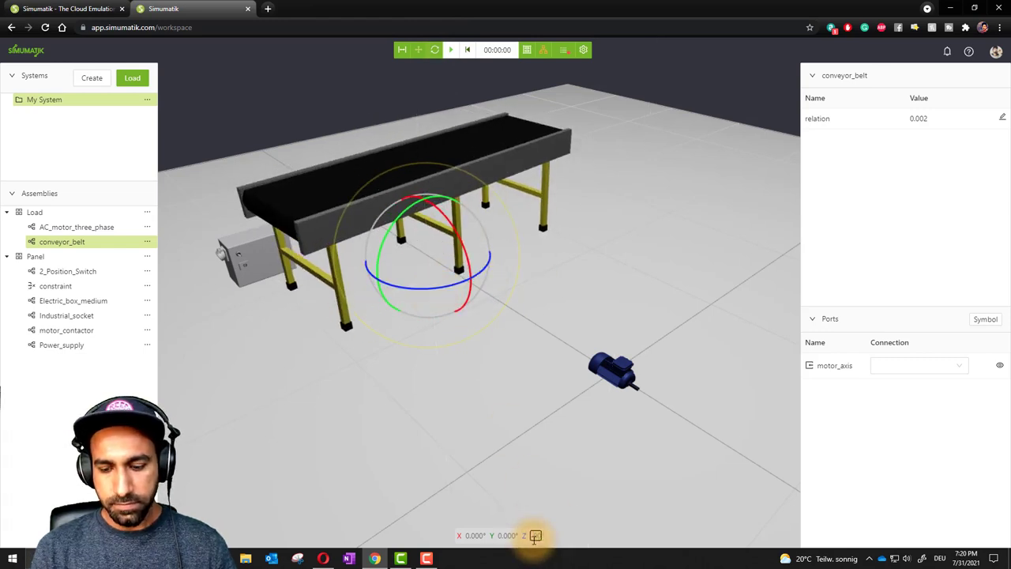
{"action": "type", "text": "-90"}
{"action": "key", "text": "Return"}
With the side panels hidden, shift conveyor_belt away from the electric box to about X -2.059, Y 0.438, Z 0.000.
{"action": "left_click", "coordinate": [402, 49]}
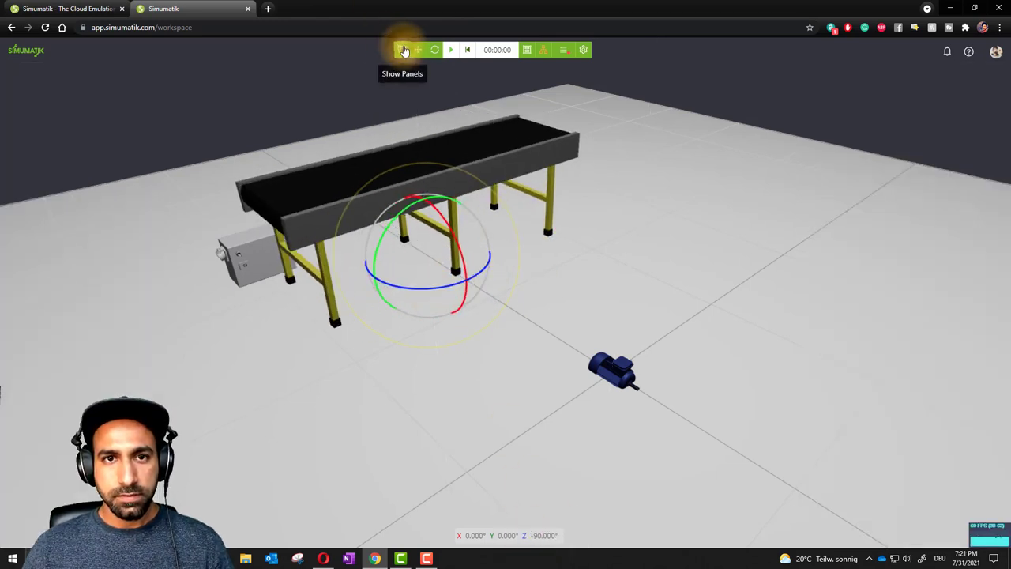
{"action": "left_click", "coordinate": [418, 49]}
{"action": "left_click_drag", "start_coordinate": [379, 277], "coordinate": [485, 253]}
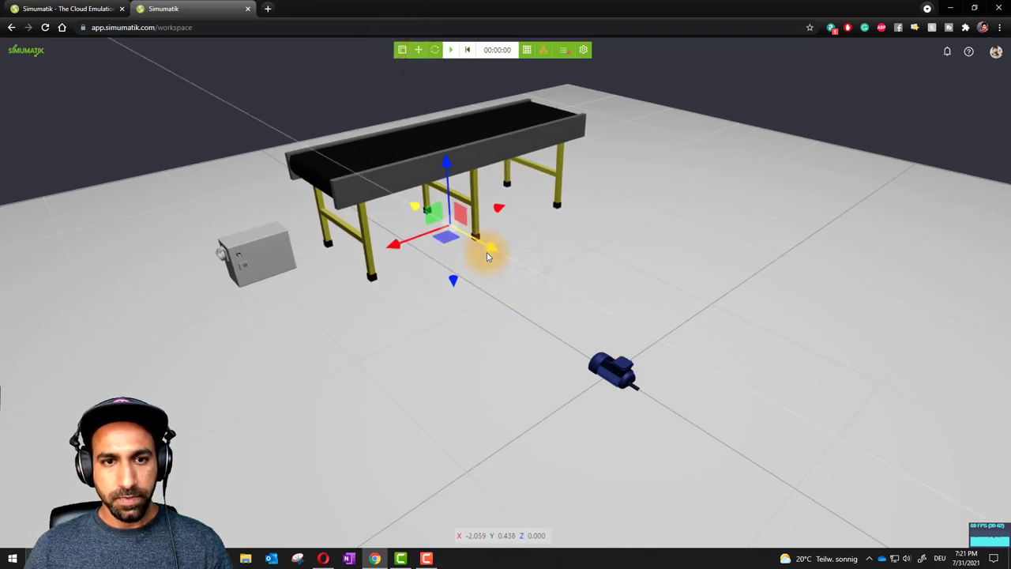
Move the AC motor from the origin to beneath the conveyor at about X -2.061, Y 0.000, Z 0.170.
{"action": "left_click", "coordinate": [612, 382]}
{"action": "left_click_drag", "start_coordinate": [612, 382], "coordinate": [414, 223]}
{"action": "scroll", "coordinate": [368, 151], "scroll_direction": "up", "scroll_amount": 5}
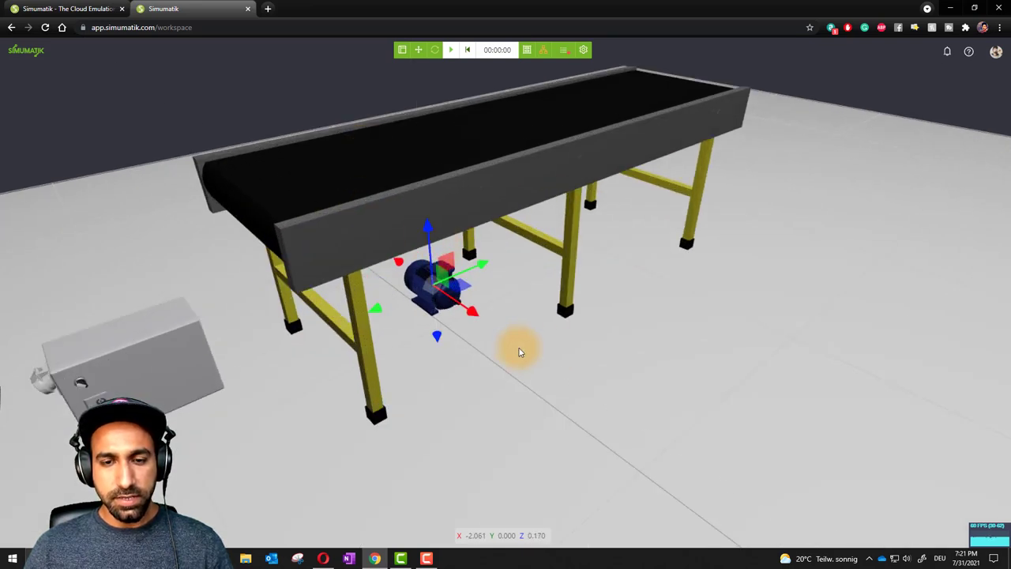
Rotate the AC motor about its Y axis beneath the conveyor.
{"action": "left_click", "coordinate": [569, 361]}
{"action": "left_click_drag", "start_coordinate": [569, 361], "coordinate": [452, 289]}
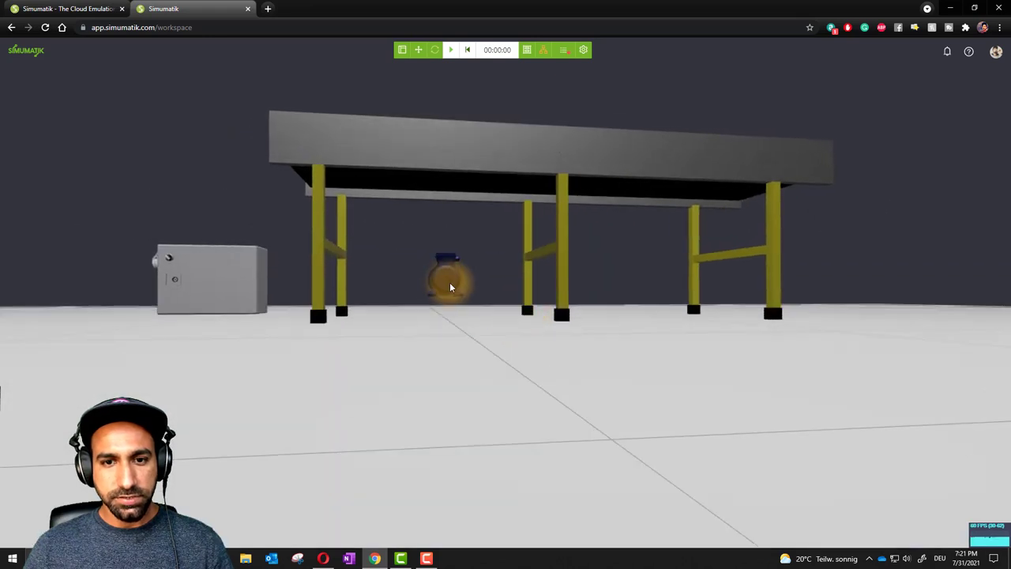
{"action": "left_click", "coordinate": [434, 50]}
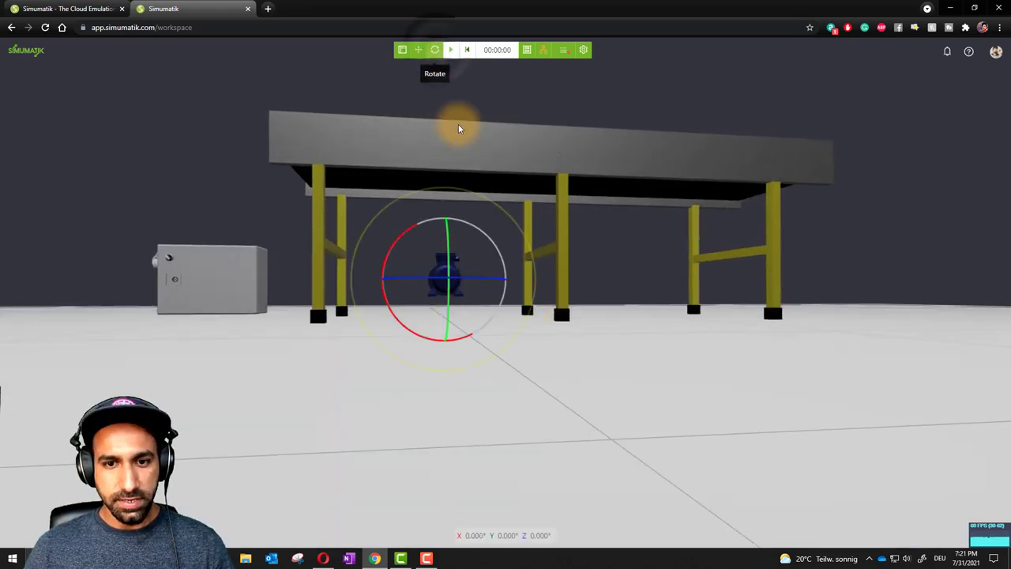
{"action": "left_click_drag", "start_coordinate": [454, 244], "coordinate": [447, 345]}
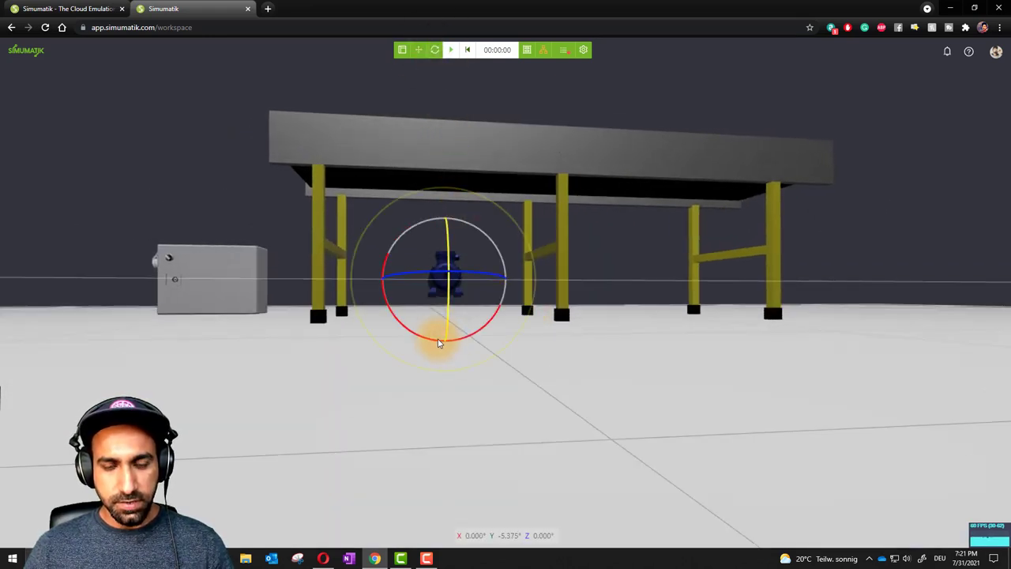
{"action": "left_click_drag", "start_coordinate": [440, 287], "coordinate": [489, 389]}
Reposition the AC motor up against the underside of the conveyor belt.
{"action": "left_click", "coordinate": [419, 50]}
{"action": "left_click_drag", "start_coordinate": [535, 242], "coordinate": [525, 286]}
{"action": "scroll", "coordinate": [524, 286], "scroll_direction": "down", "scroll_amount": 5}
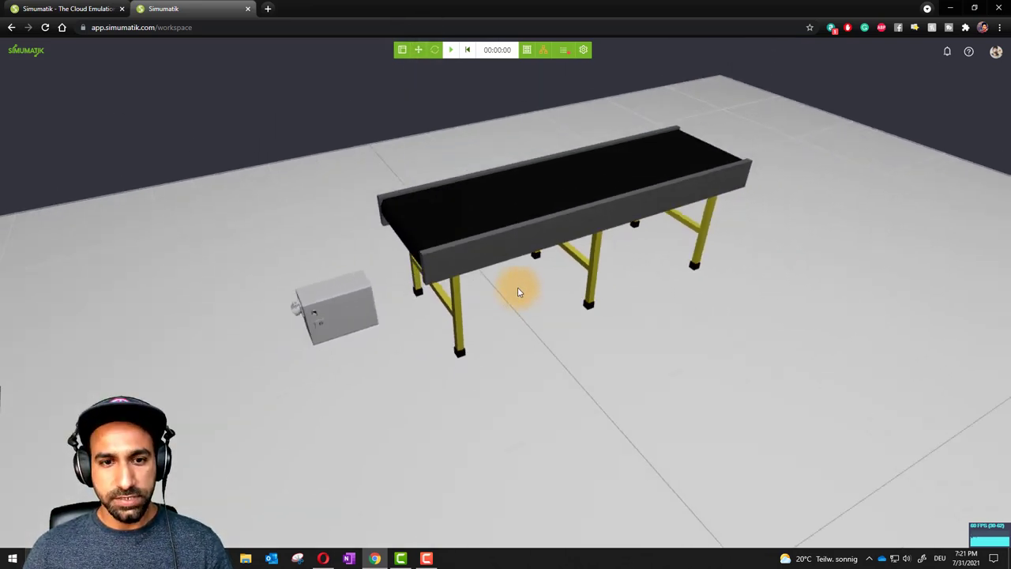
{"action": "scroll", "coordinate": [371, 256], "scroll_direction": "up", "scroll_amount": 3}
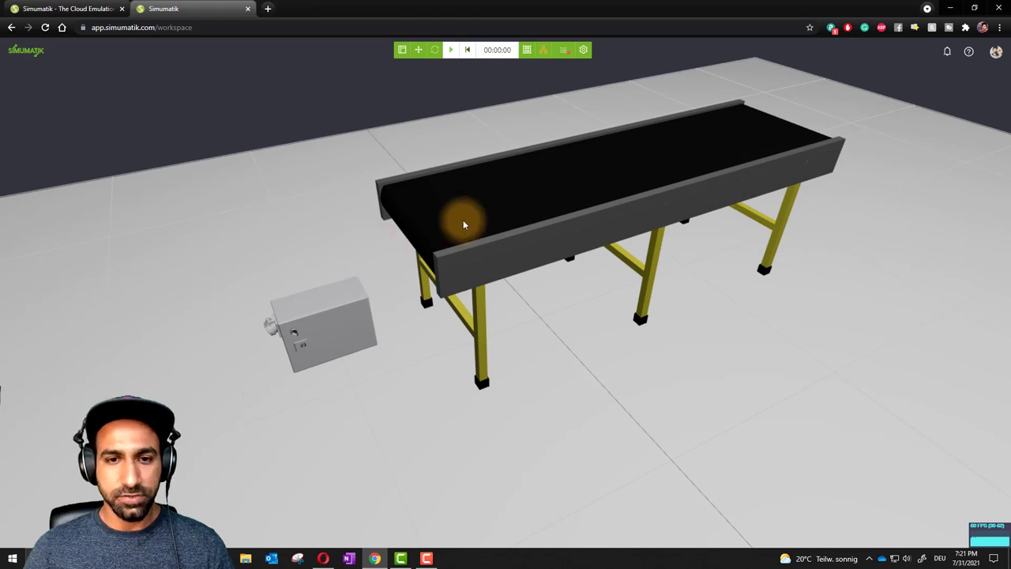
Show the side panels and browse the public Products library for a component to add to the Load assembly.
{"action": "right_click_drag", "start_coordinate": [367, 260], "coordinate": [431, 273]}
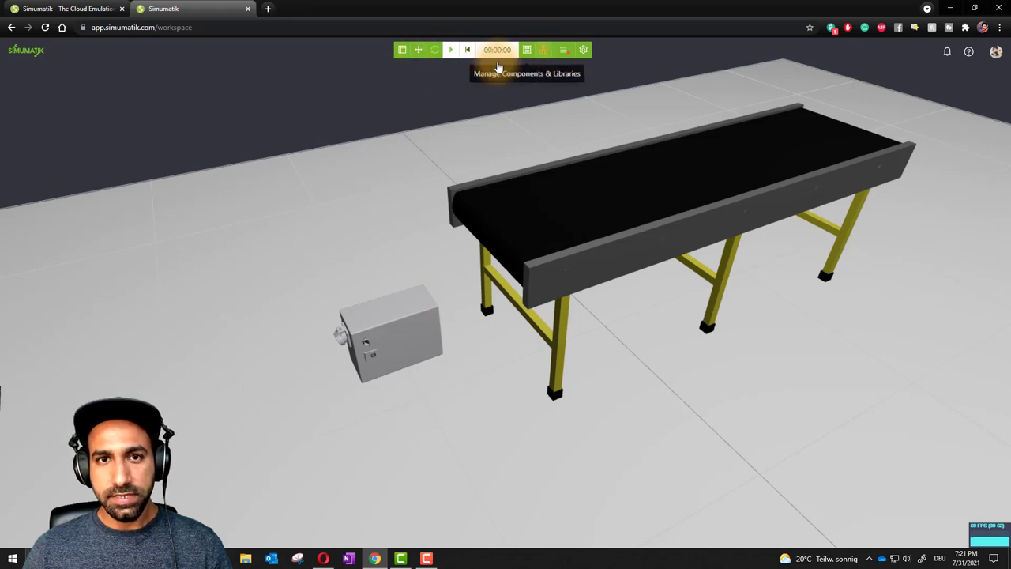
{"action": "left_click", "coordinate": [403, 50]}
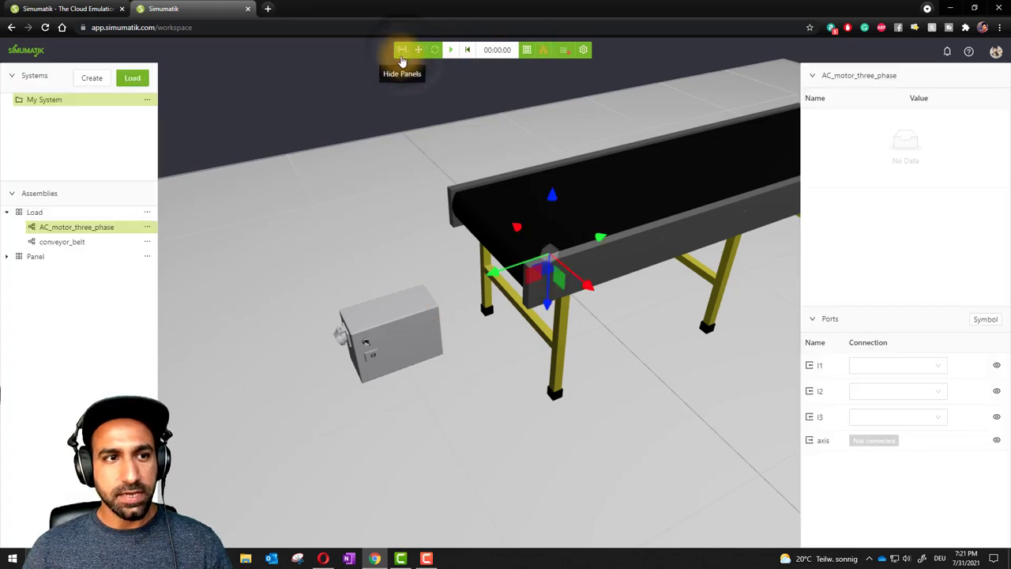
{"action": "left_click", "coordinate": [147, 213]}
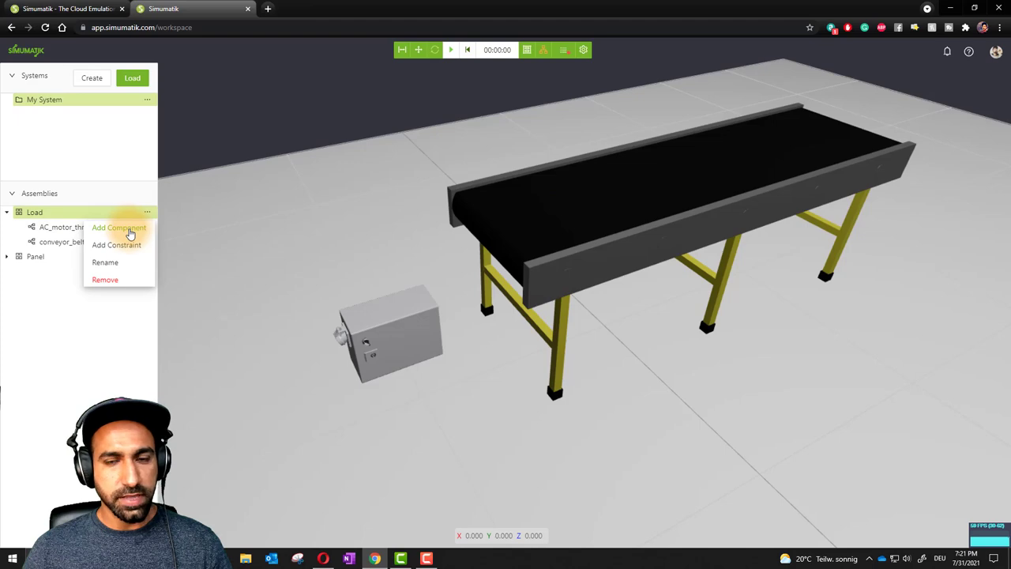
{"action": "left_click", "coordinate": [130, 235]}
{"action": "left_click", "coordinate": [880, 89]}
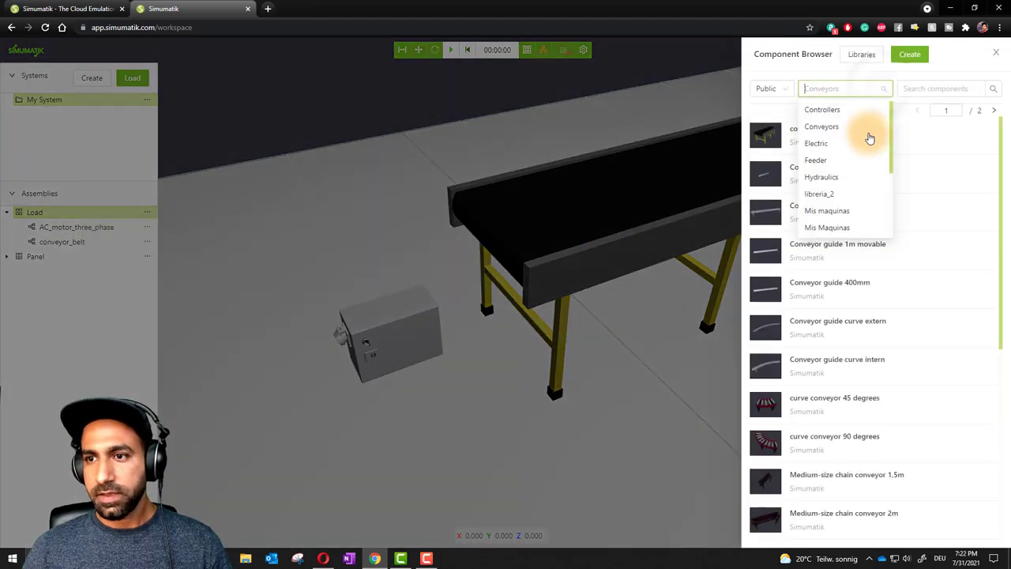
{"action": "scroll", "coordinate": [866, 189], "scroll_direction": "down", "scroll_amount": 3}
{"action": "left_click", "coordinate": [820, 195]}
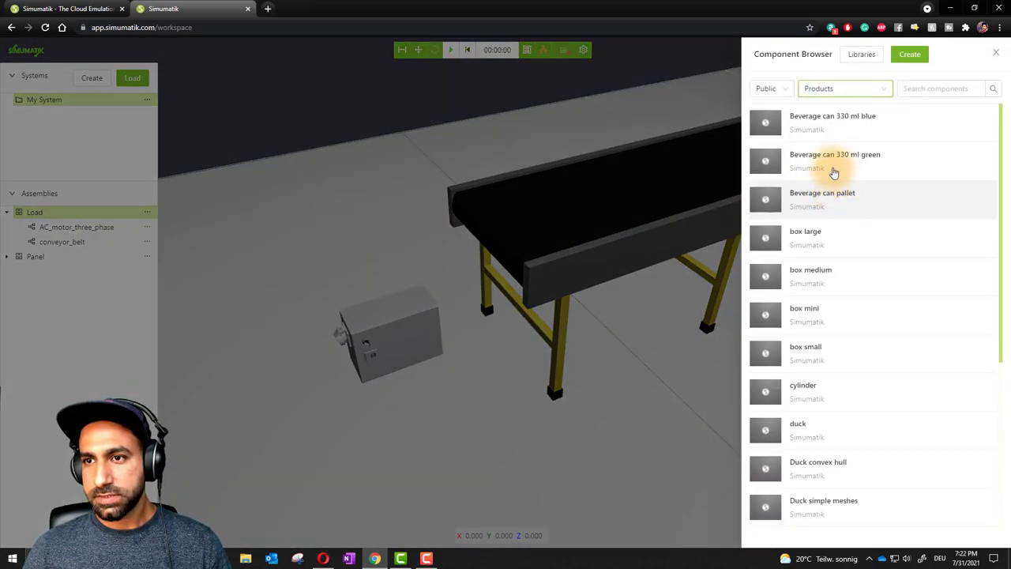
Add the box mini product to the Load assembly and shift it towards the conveyor, to about X -0.971, Y 0.301, Z 0.263.
{"action": "left_click", "coordinate": [811, 317]}
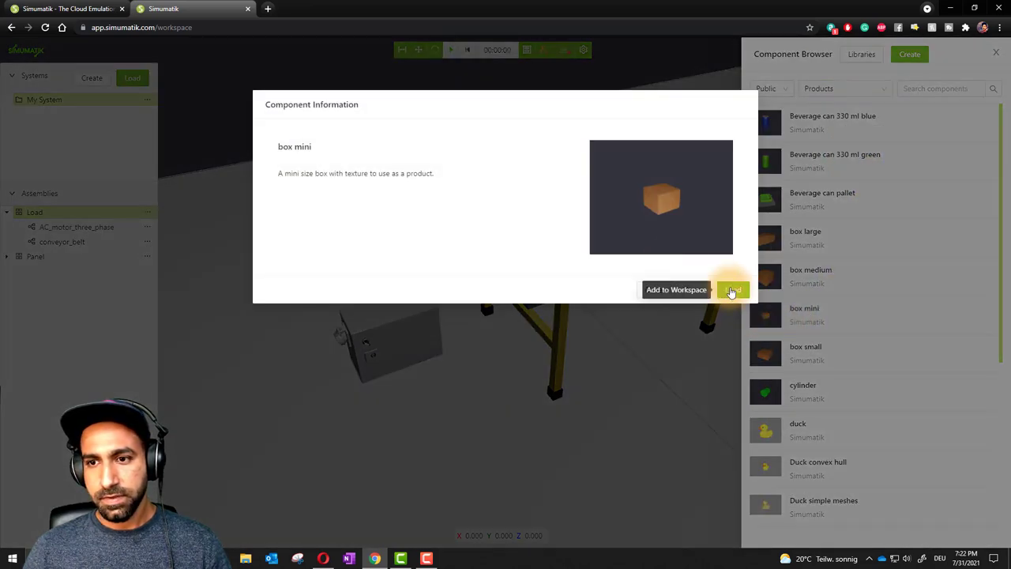
{"action": "left_click", "coordinate": [731, 289]}
{"action": "left_click", "coordinate": [618, 176]}
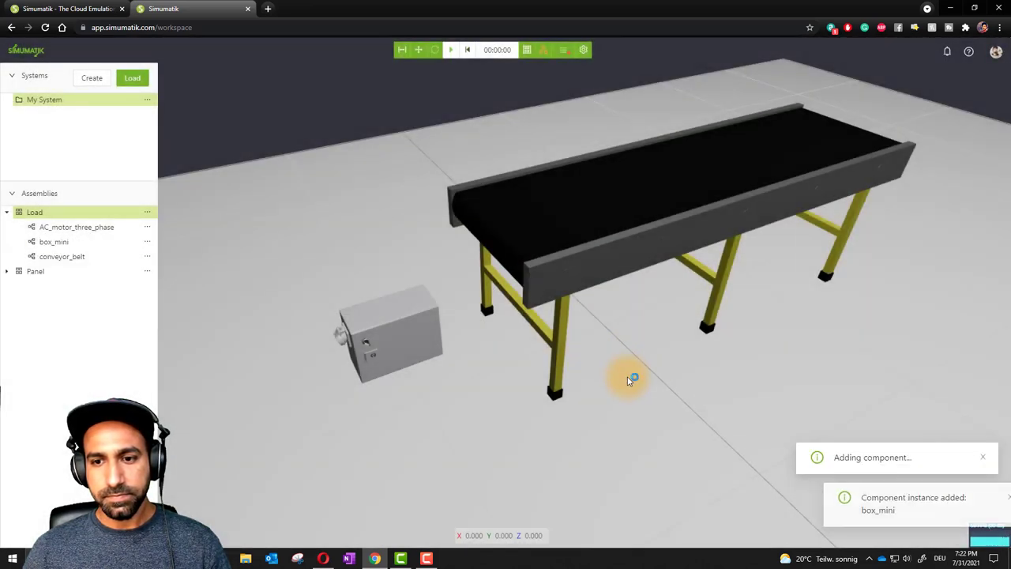
{"action": "left_click_drag", "start_coordinate": [584, 360], "coordinate": [550, 239]}
{"action": "left_click_drag", "start_coordinate": [535, 163], "coordinate": [525, 154]}
{"action": "scroll", "coordinate": [489, 143], "scroll_direction": "up", "scroll_amount": 3}
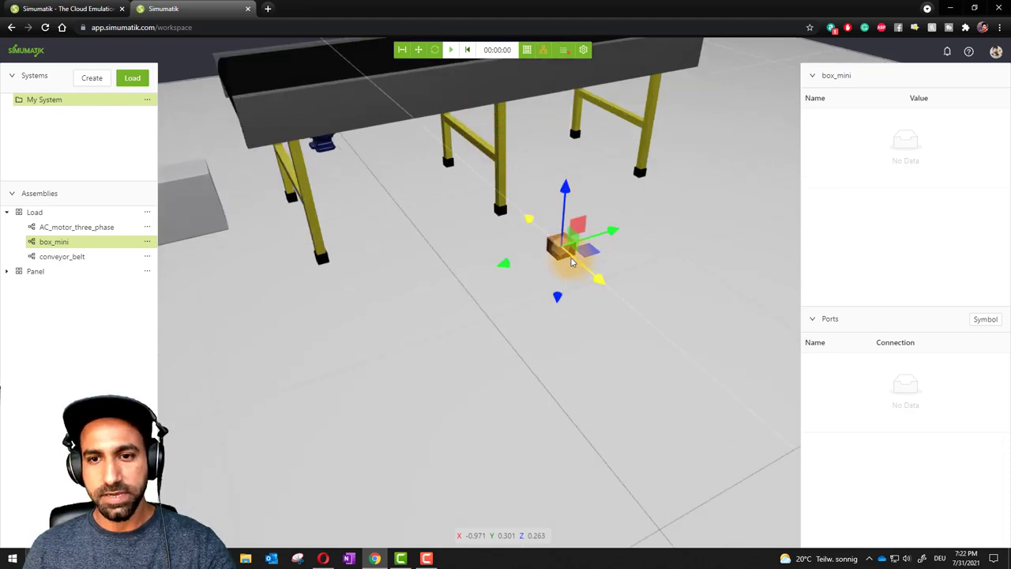
Remove box_mini from the Load assembly.
{"action": "left_click", "coordinate": [148, 242]}
{"action": "left_click", "coordinate": [120, 344]}
{"action": "left_click", "coordinate": [585, 145]}
Add the box medium product from the Products library to the Load assembly, named box_medium.
{"action": "left_click", "coordinate": [146, 211]}
{"action": "left_click", "coordinate": [118, 228]}
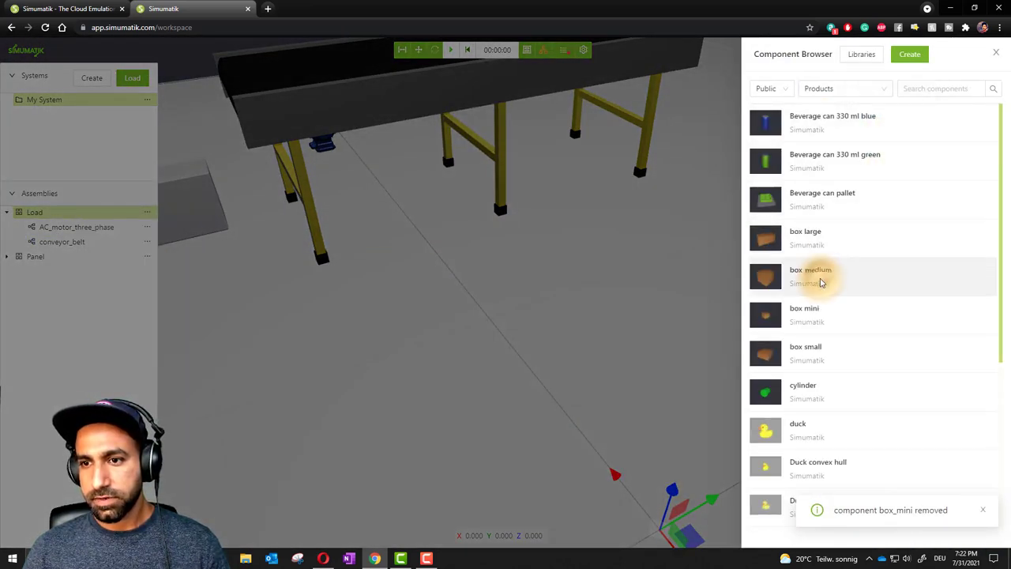
{"action": "left_click", "coordinate": [822, 281]}
{"action": "left_click", "coordinate": [731, 289]}
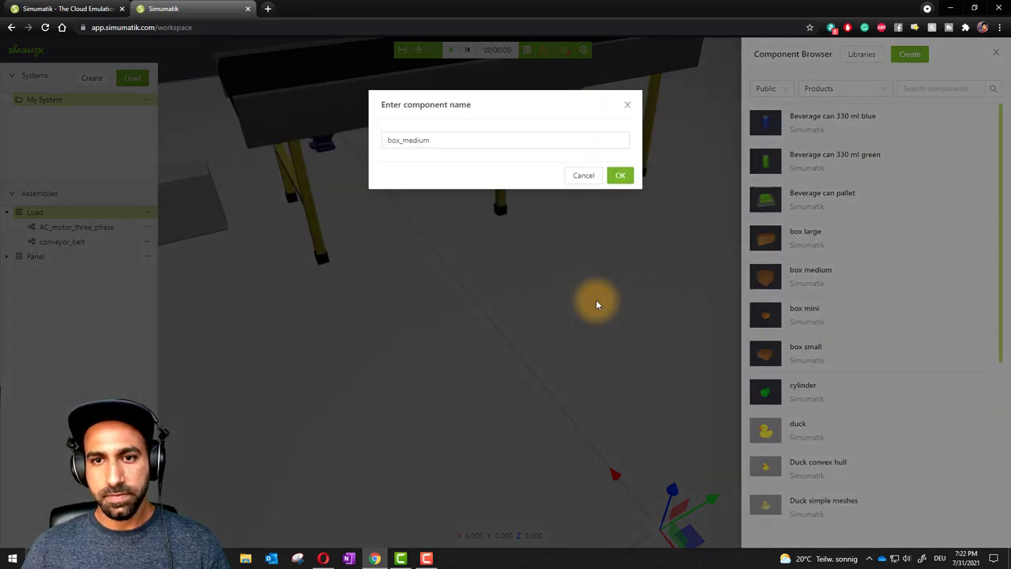
{"action": "left_click", "coordinate": [624, 180]}
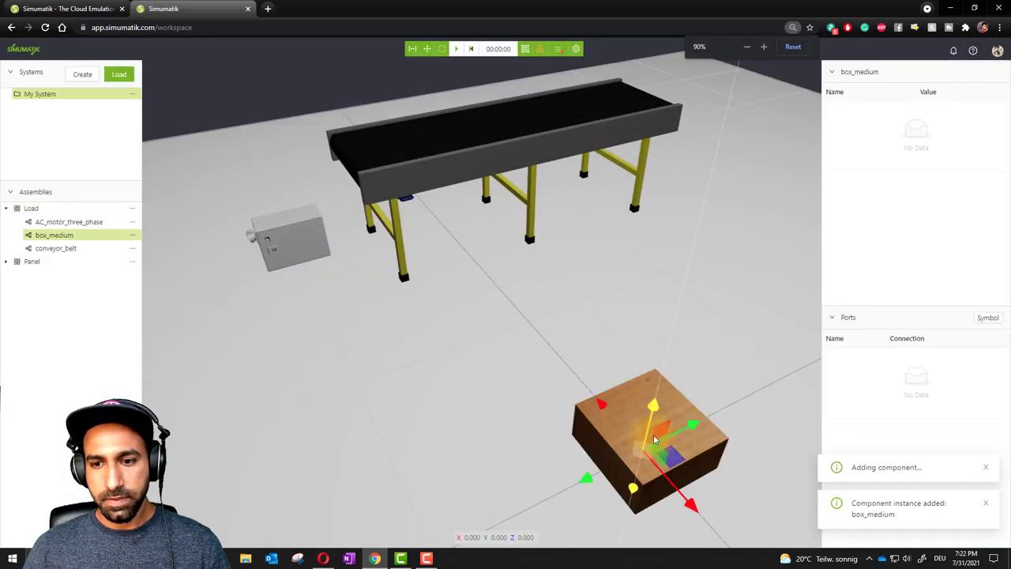
Move box_medium from the origin to above the conveyor belt, at about X -1.877, Y 0.000, Z 1.045.
{"action": "left_click_drag", "start_coordinate": [664, 454], "coordinate": [476, 100]}
{"action": "scroll", "coordinate": [563, 125], "scroll_direction": "down", "scroll_amount": 5}
{"action": "scroll", "coordinate": [563, 124], "scroll_direction": "up", "scroll_amount": 5}
{"action": "left_click_drag", "start_coordinate": [609, 185], "coordinate": [283, 156]}
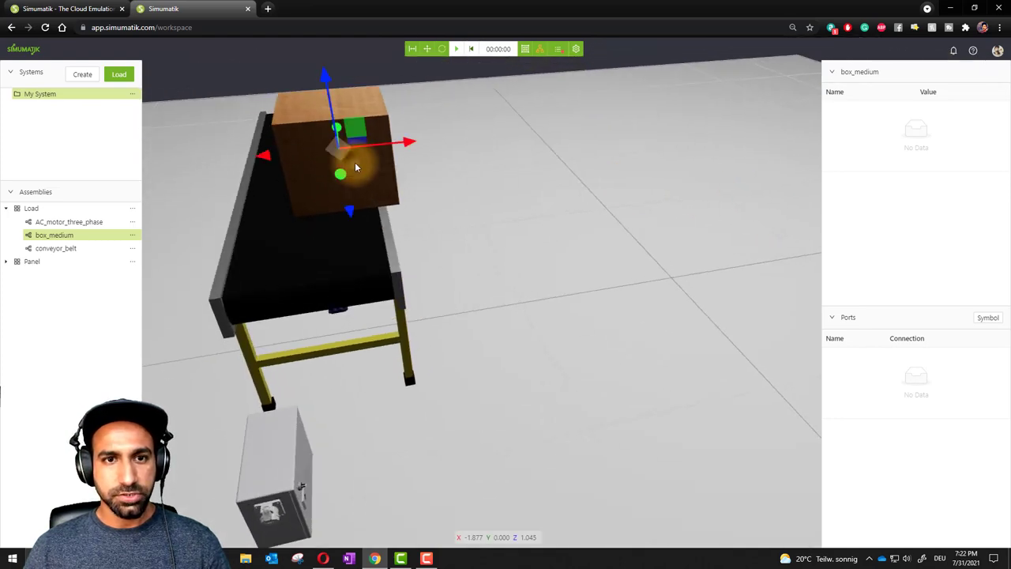
{"action": "left_click_drag", "start_coordinate": [384, 203], "coordinate": [421, 241]}
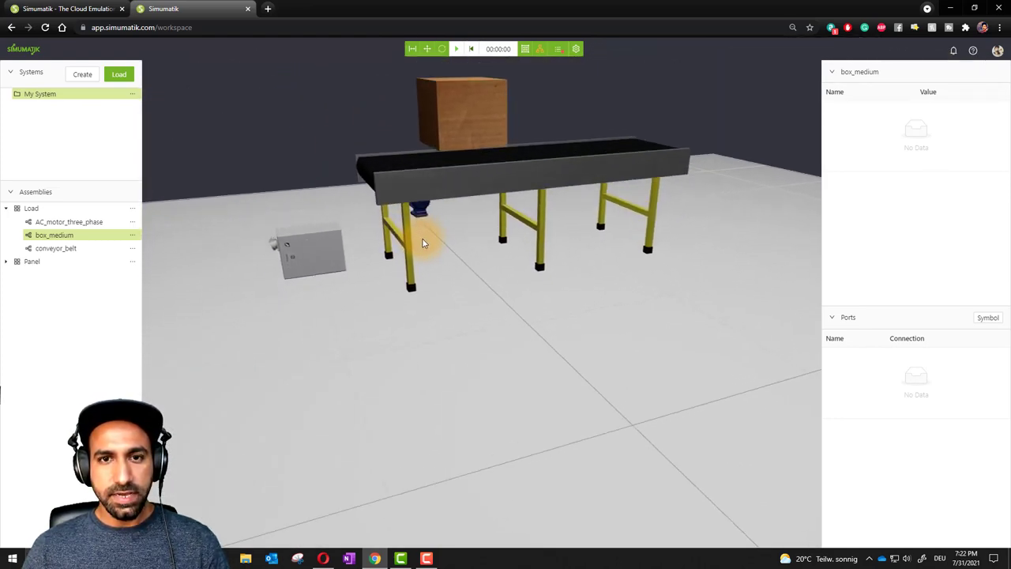
{"action": "scroll", "coordinate": [408, 136], "scroll_direction": "up", "scroll_amount": 5}
{"action": "scroll", "coordinate": [408, 136], "scroll_direction": "down", "scroll_amount": 5}
{"action": "left_click_drag", "start_coordinate": [412, 135], "coordinate": [447, 225]}
{"action": "scroll", "coordinate": [440, 209], "scroll_direction": "down", "scroll_amount": 2}
{"action": "left_click_drag", "start_coordinate": [568, 125], "coordinate": [591, 260]}
{"action": "scroll", "coordinate": [591, 276], "scroll_direction": "up", "scroll_amount": 2}
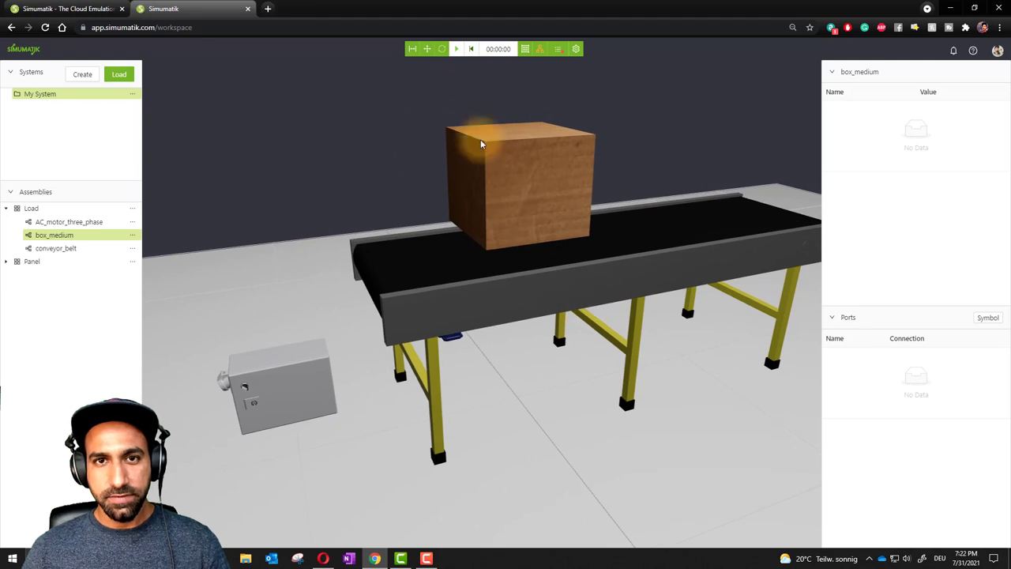
Start the emulation briefly and reset it.
{"action": "left_click", "coordinate": [456, 51]}
{"action": "left_click", "coordinate": [469, 51]}
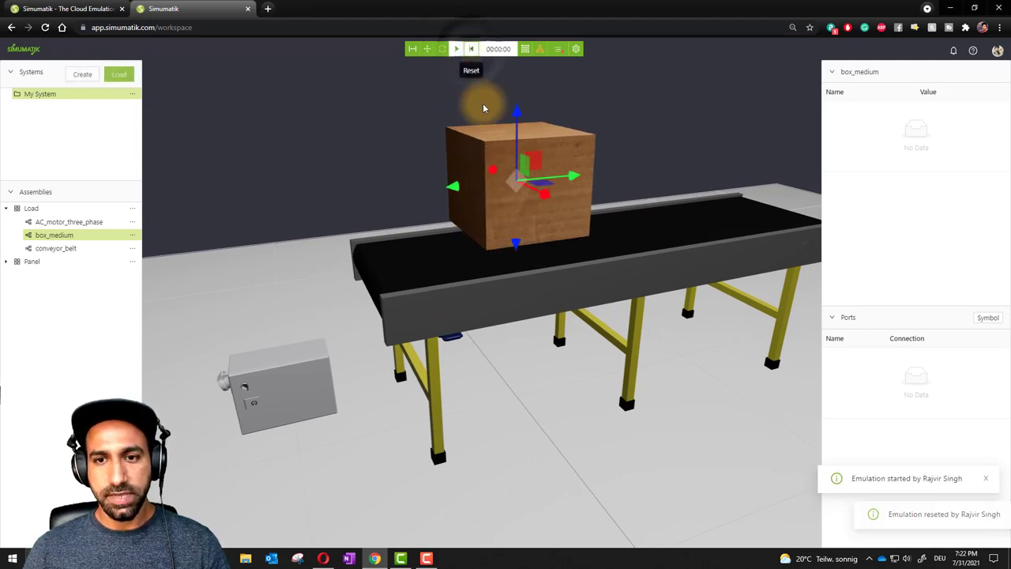
Examine how the box, conveyor belt and AC motor are arranged, from several angles and close up.
{"action": "left_click_drag", "start_coordinate": [567, 399], "coordinate": [543, 369]}
{"action": "scroll", "coordinate": [543, 368], "scroll_direction": "down", "scroll_amount": 3}
{"action": "left_click_drag", "start_coordinate": [630, 369], "coordinate": [585, 377]}
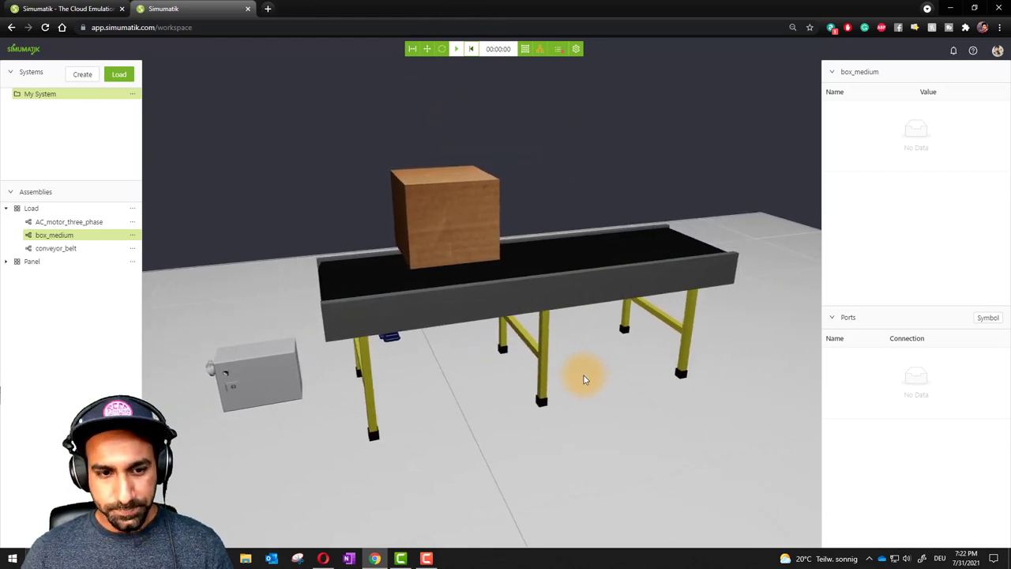
{"action": "scroll", "coordinate": [375, 335], "scroll_direction": "up", "scroll_amount": 10}
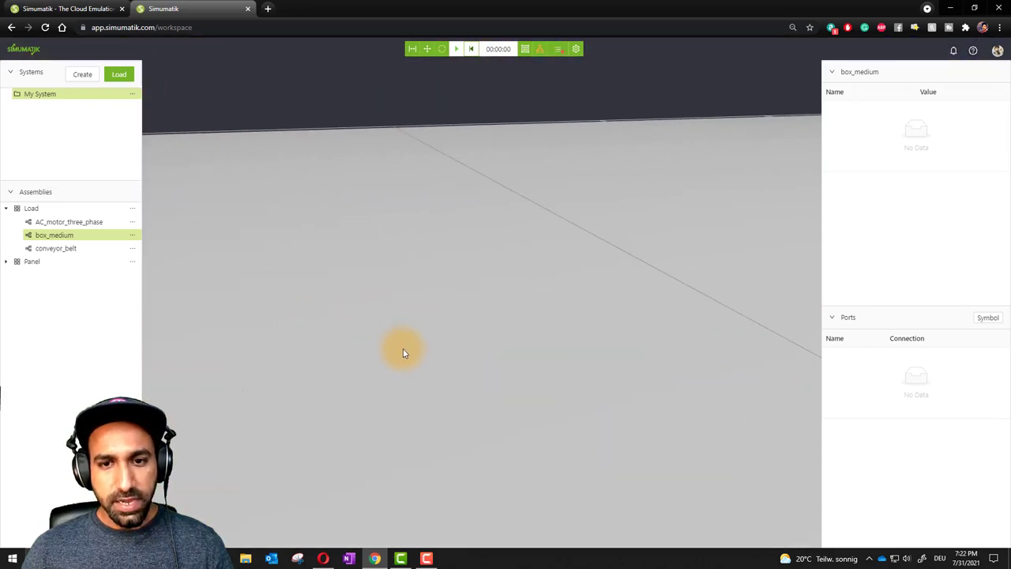
{"action": "scroll", "coordinate": [424, 324], "scroll_direction": "down", "scroll_amount": 15}
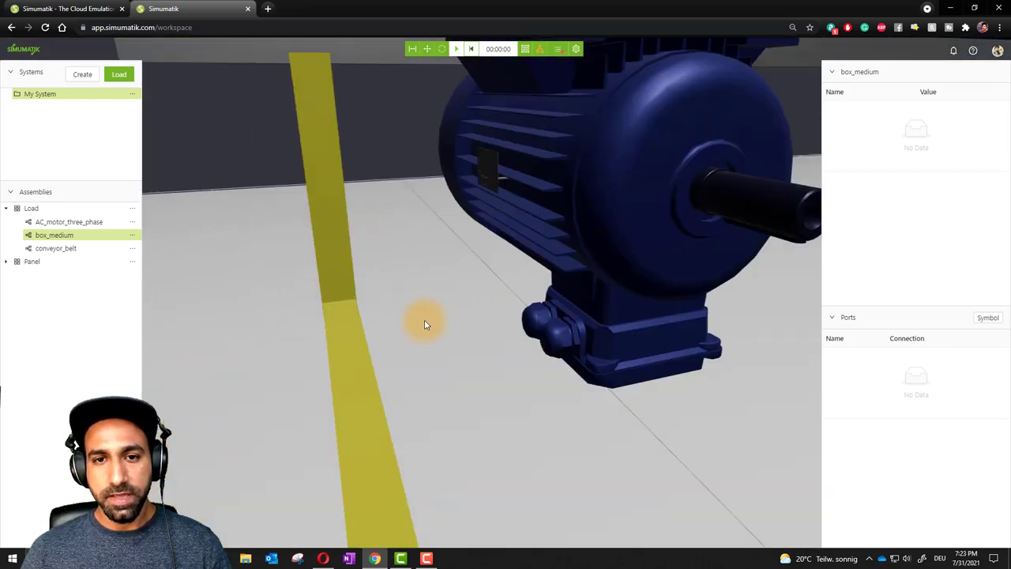
{"action": "scroll", "coordinate": [429, 332], "scroll_direction": "up", "scroll_amount": 10}
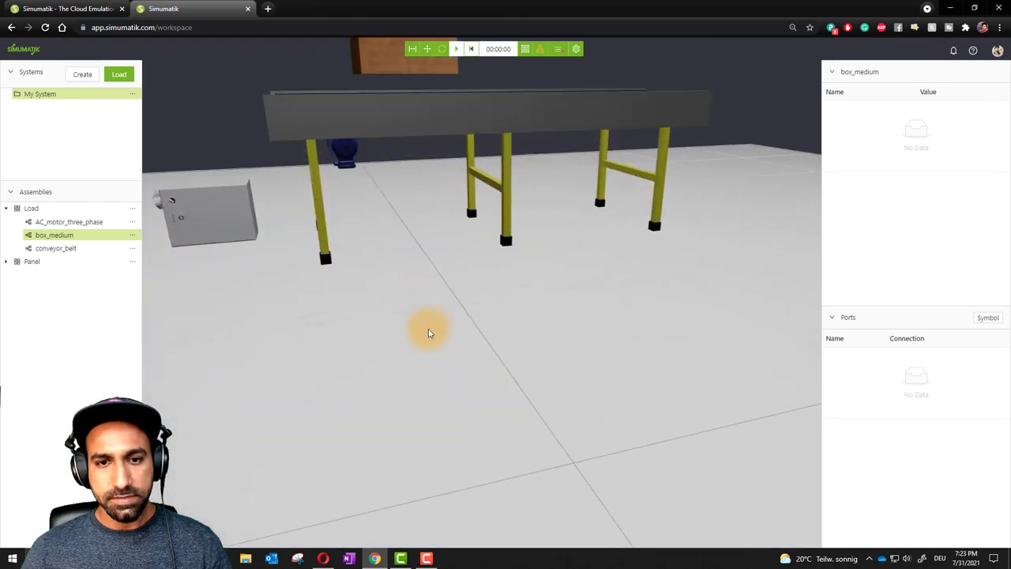
{"action": "scroll", "coordinate": [473, 309], "scroll_direction": "down", "scroll_amount": 3}
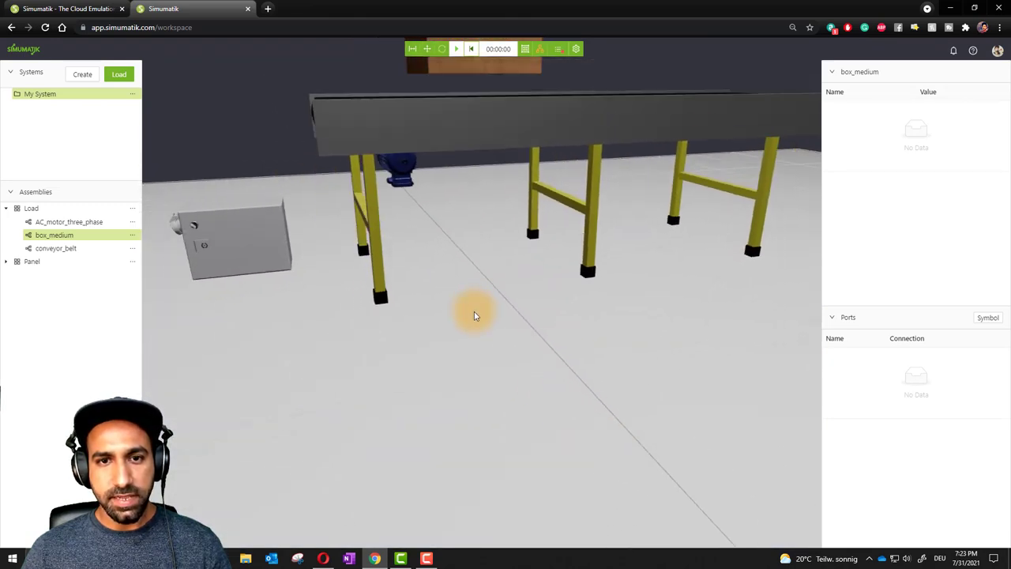
{"action": "scroll", "coordinate": [479, 284], "scroll_direction": "up", "scroll_amount": 2}
{"action": "scroll", "coordinate": [473, 245], "scroll_direction": "down", "scroll_amount": 5}
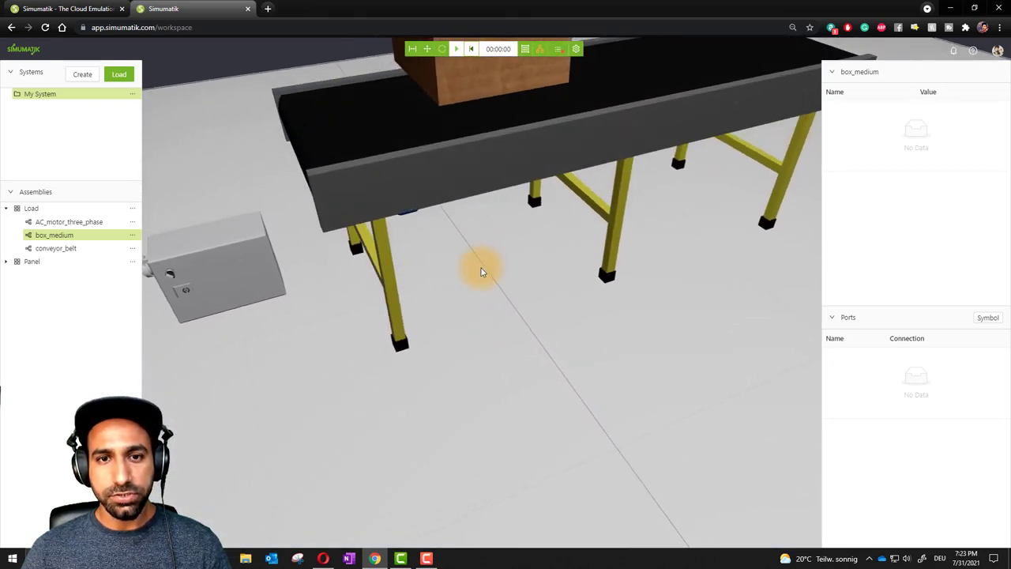
{"action": "right_click_drag", "start_coordinate": [491, 246], "coordinate": [474, 325]}
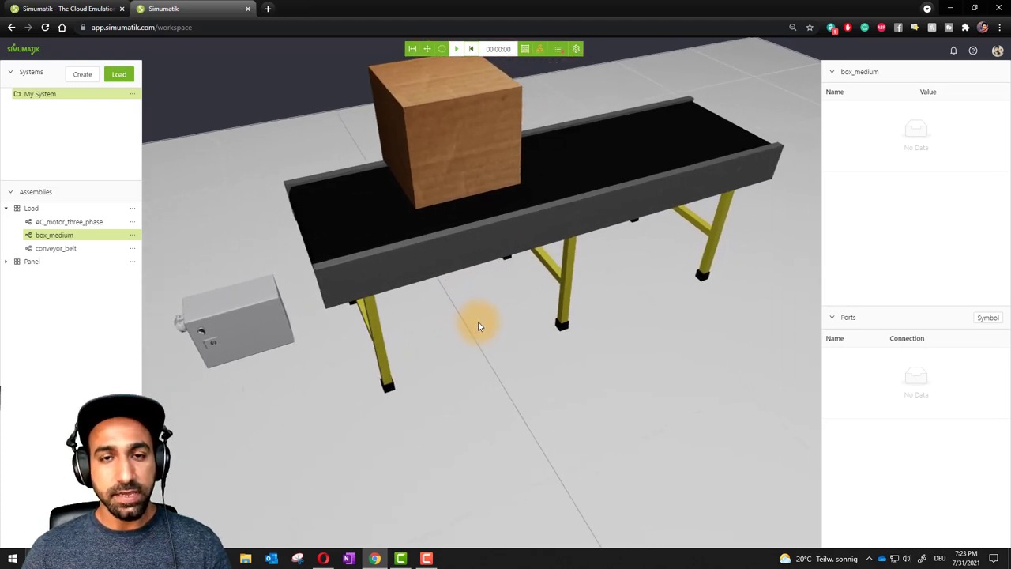
Select the AC motor beneath the conveyor and open its component information.
{"action": "left_click_drag", "start_coordinate": [493, 316], "coordinate": [397, 237]}
{"action": "left_click", "coordinate": [397, 237]}
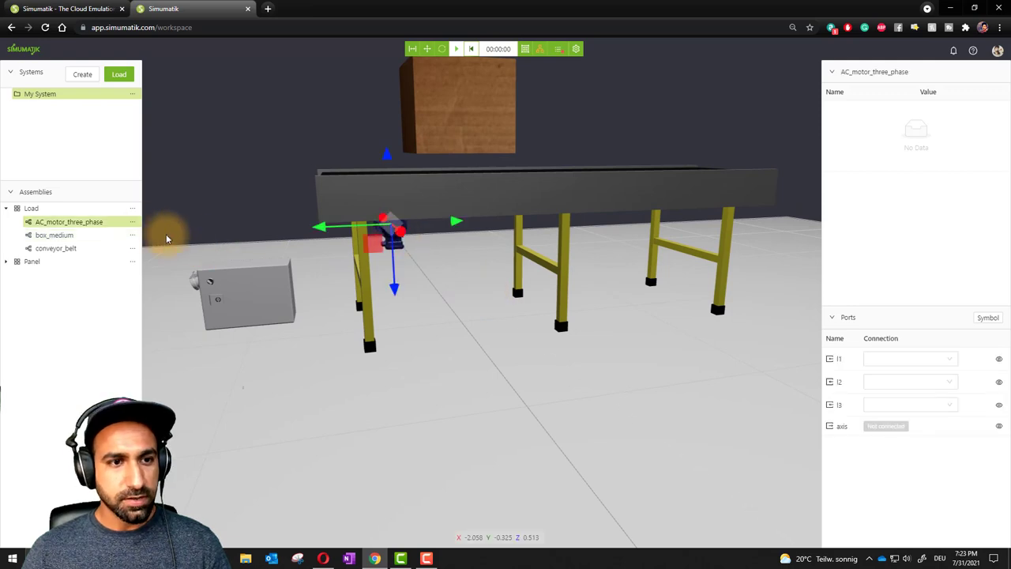
{"action": "left_click", "coordinate": [132, 222]}
{"action": "left_click", "coordinate": [107, 265]}
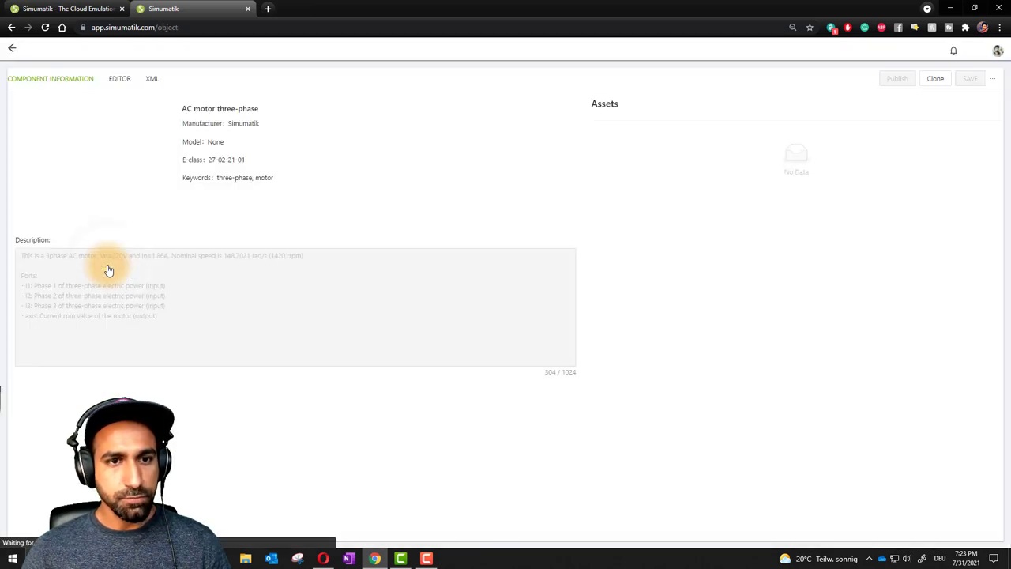
Look at the AC motor's symbol and the contents of its base_link body in the component editor.
{"action": "left_click", "coordinate": [118, 81]}
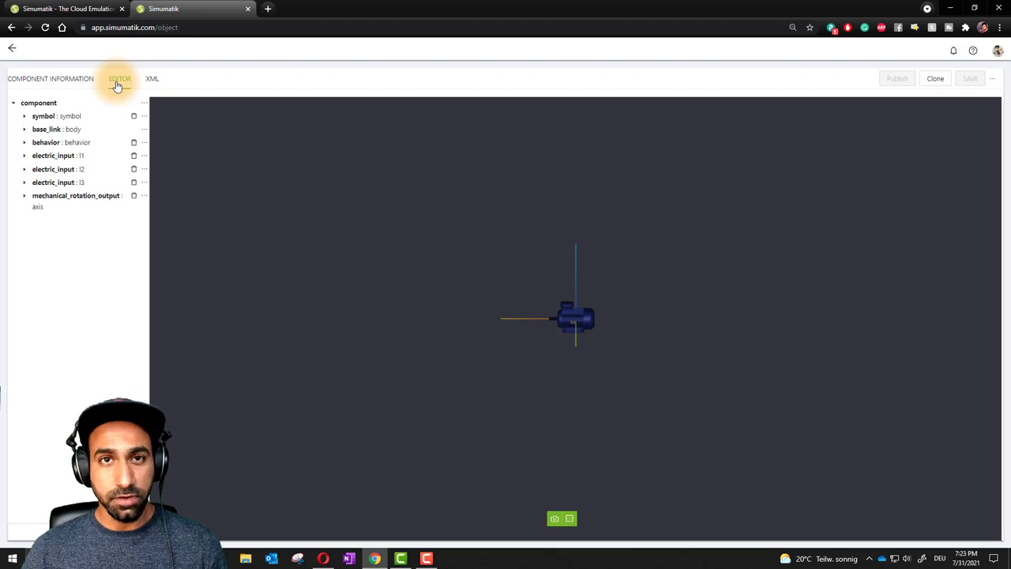
{"action": "left_click", "coordinate": [69, 117]}
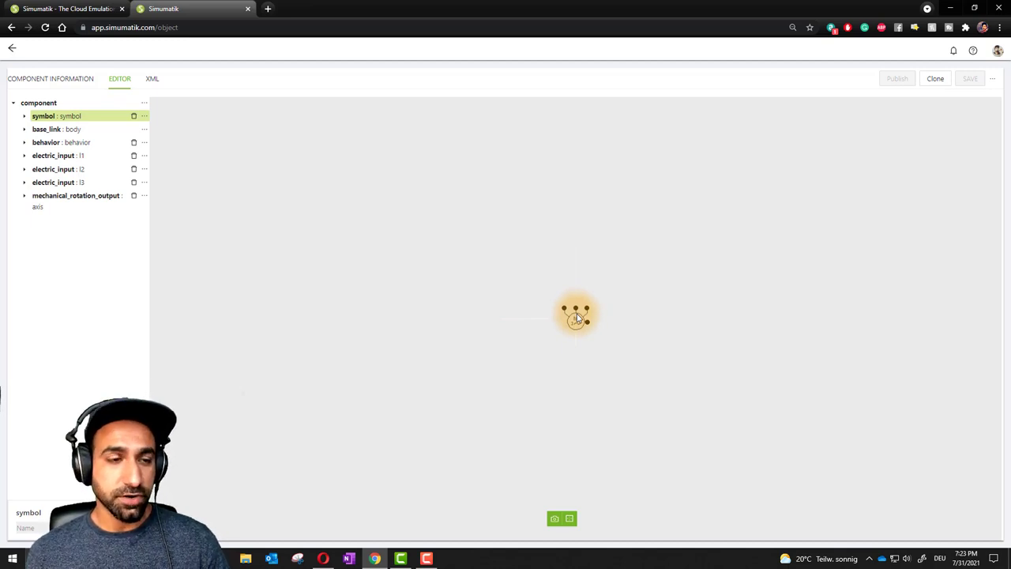
{"action": "left_click", "coordinate": [93, 131]}
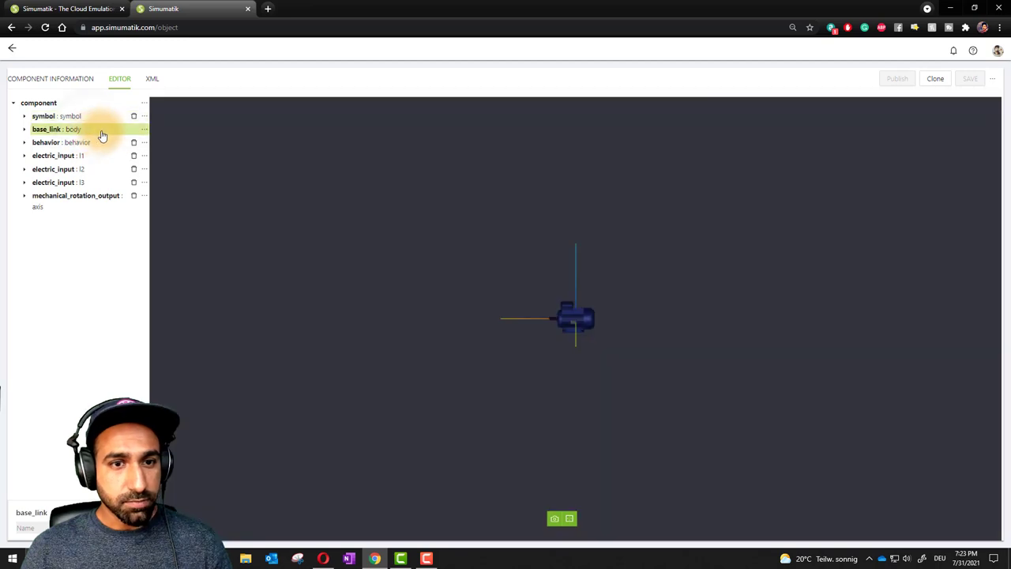
{"action": "left_click", "coordinate": [24, 130]}
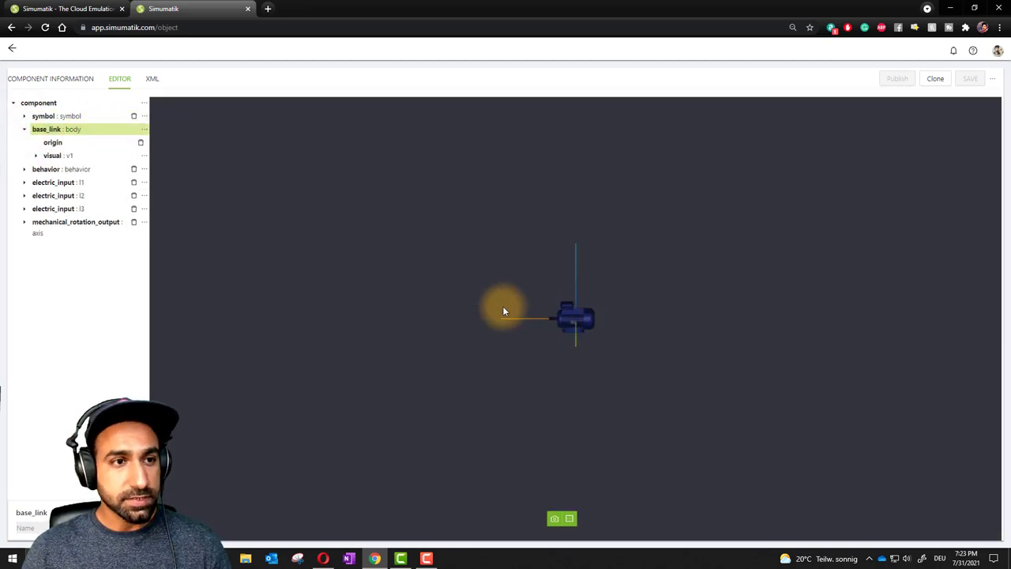
Read the motor's behavior script, including its initialization block and phase current assignments, and return to the workspace.
{"action": "left_click", "coordinate": [52, 171]}
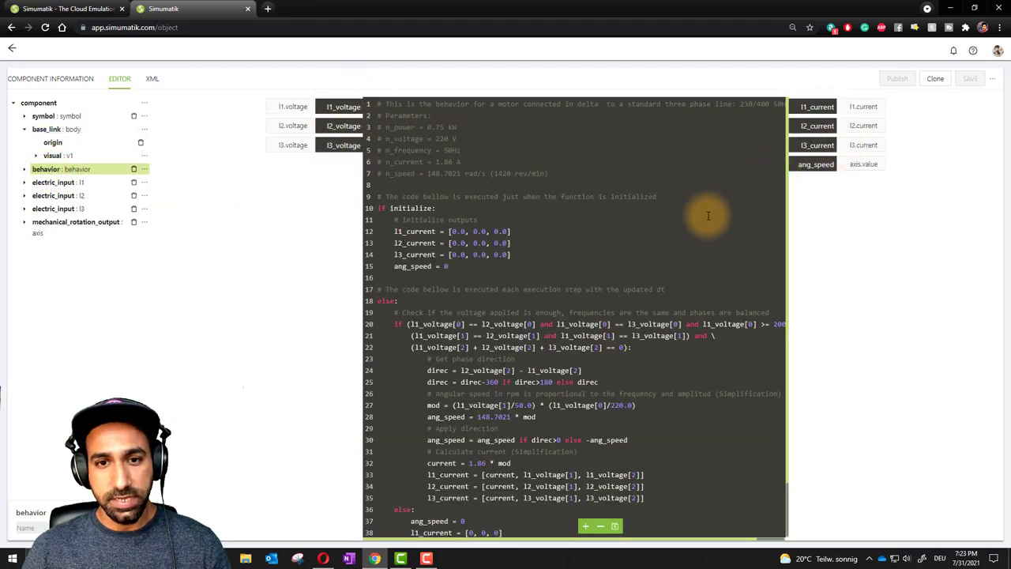
{"action": "scroll", "coordinate": [566, 304], "scroll_direction": "down", "scroll_amount": 2}
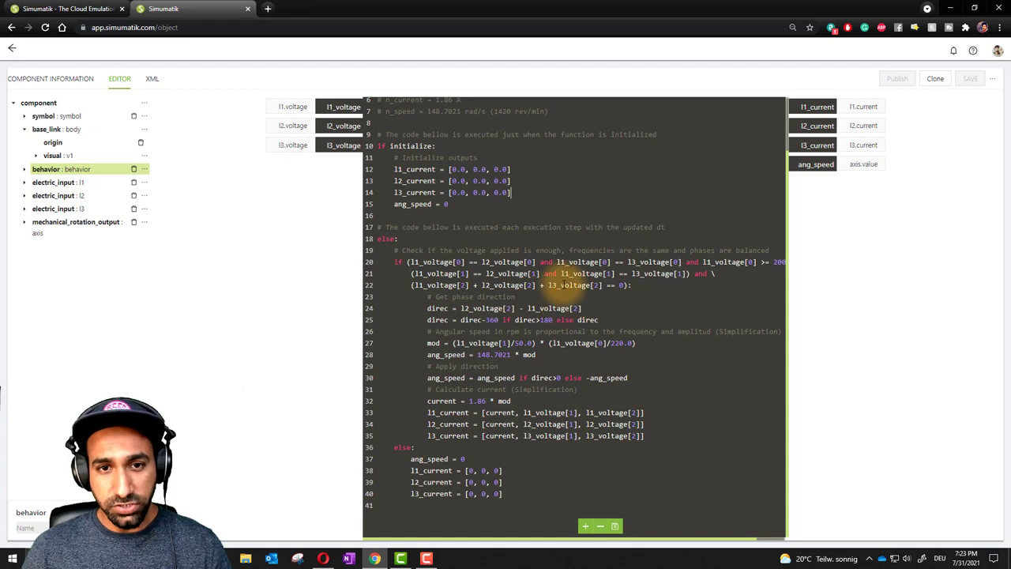
{"action": "scroll", "coordinate": [454, 221], "scroll_direction": "up", "scroll_amount": 2}
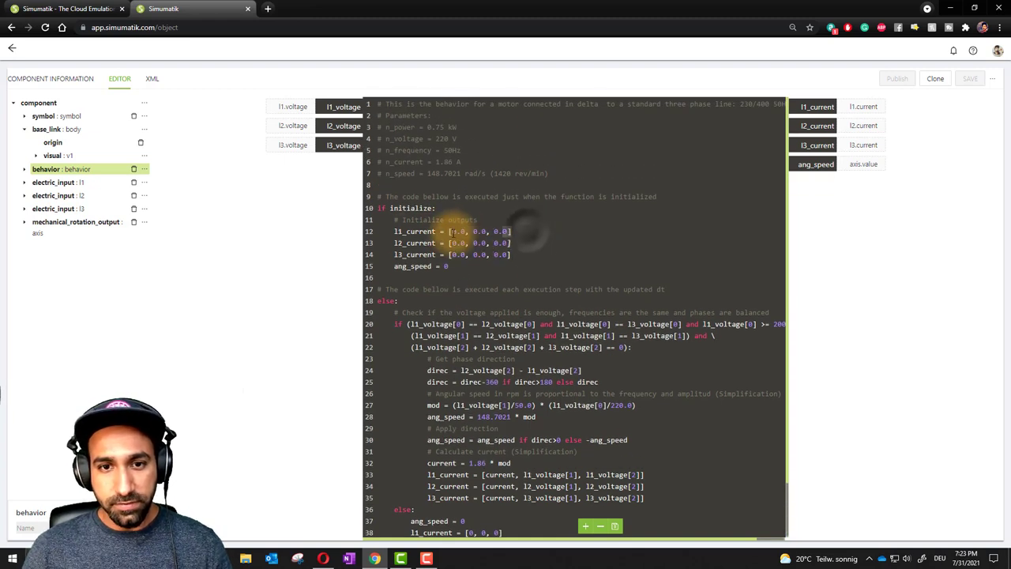
{"action": "left_click_drag", "start_coordinate": [394, 242], "coordinate": [470, 243]}
{"action": "left_click", "coordinate": [390, 254]}
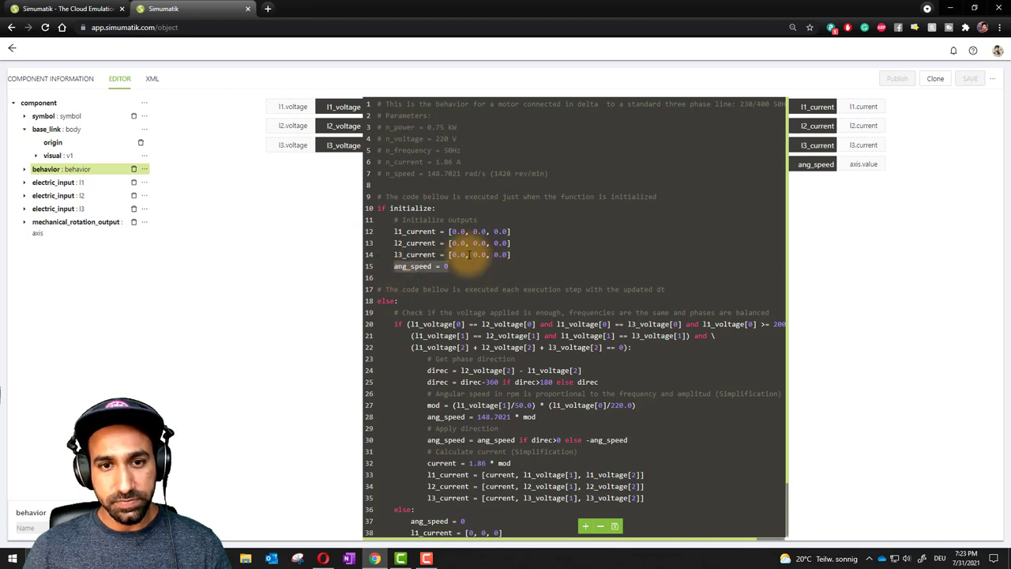
{"action": "left_click_drag", "start_coordinate": [379, 208], "coordinate": [497, 271]}
{"action": "scroll", "coordinate": [494, 270], "scroll_direction": "down", "scroll_amount": 1}
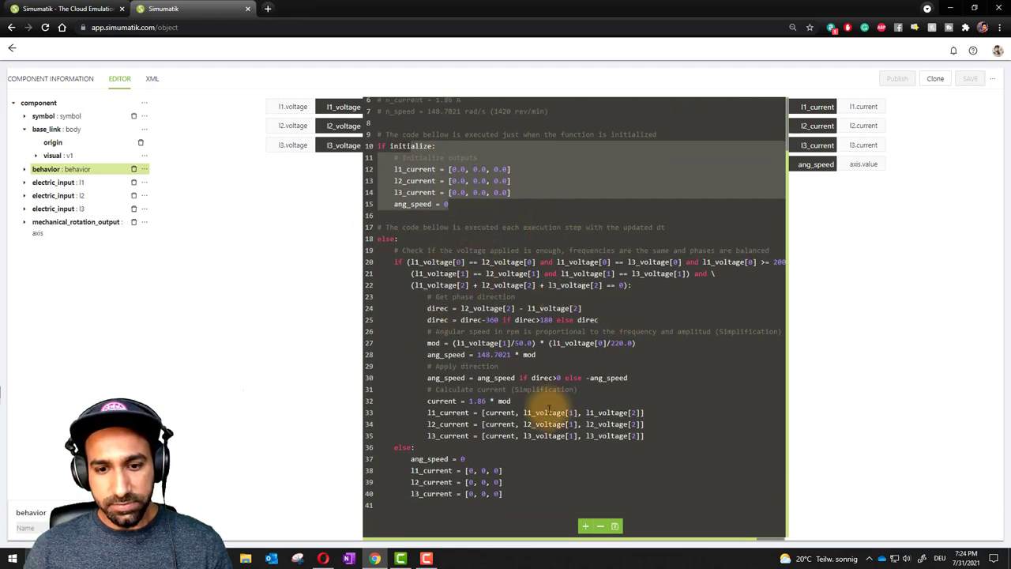
{"action": "left_click_drag", "start_coordinate": [426, 413], "coordinate": [469, 436], "text": "alt"}
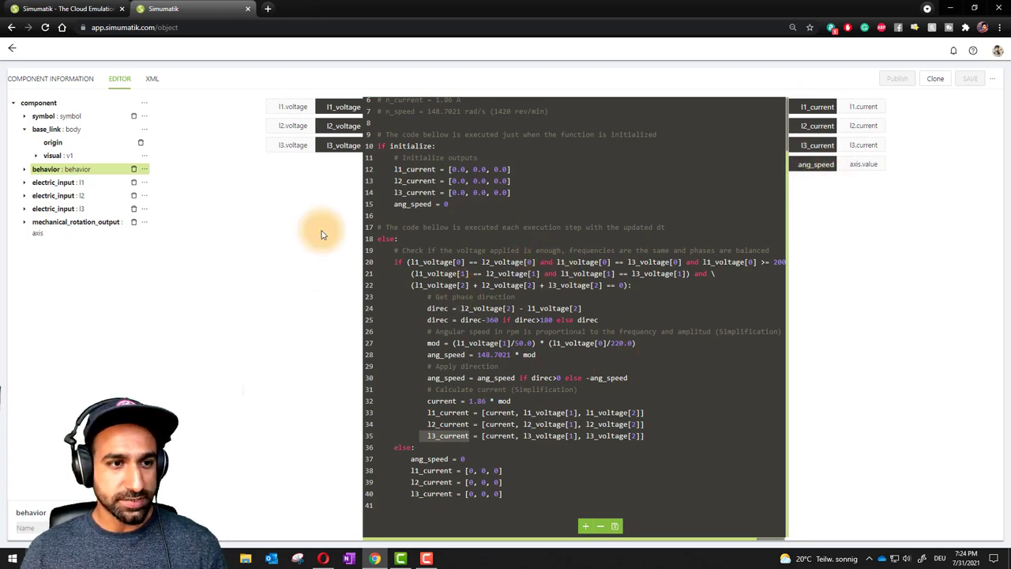
{"action": "left_click", "coordinate": [57, 80]}
{"action": "left_click", "coordinate": [12, 48]}
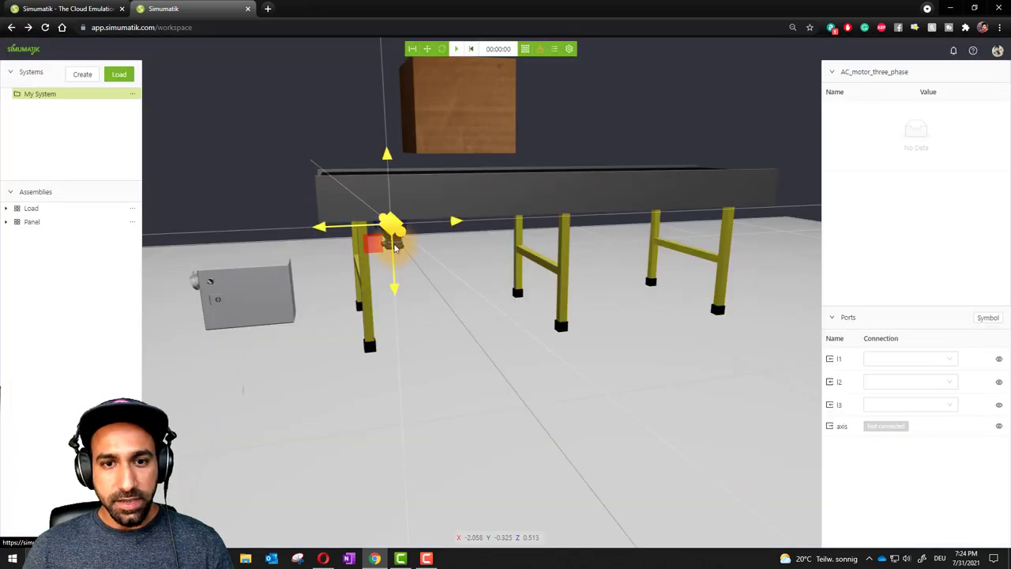
Enlarge the page display and expand the Load and Panel assemblies to list their components.
{"action": "left_click", "coordinate": [466, 259]}
{"action": "left_click_drag", "start_coordinate": [465, 260], "coordinate": [478, 282]}
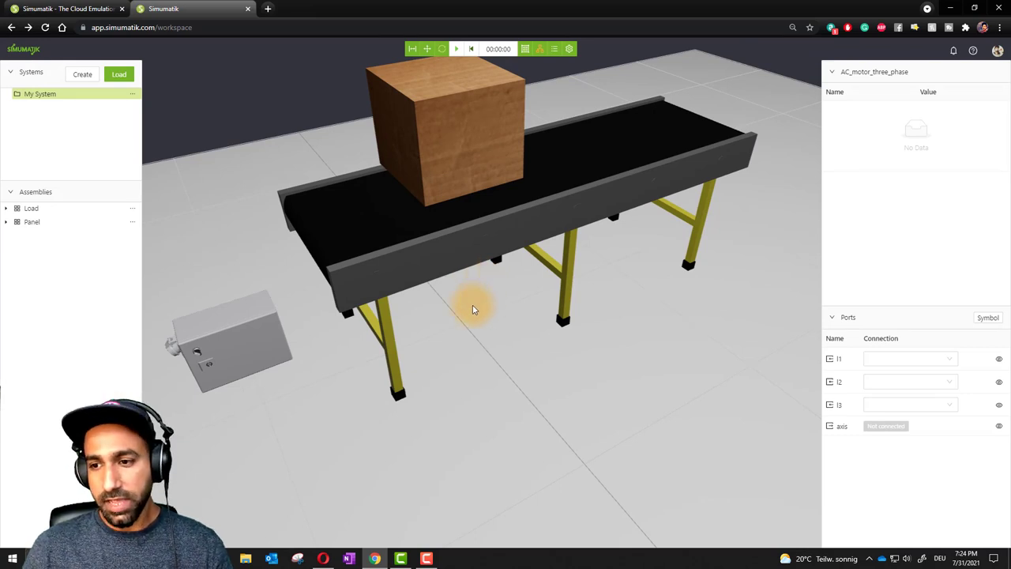
{"action": "scroll", "coordinate": [472, 314], "scroll_direction": "down", "scroll_amount": 3}
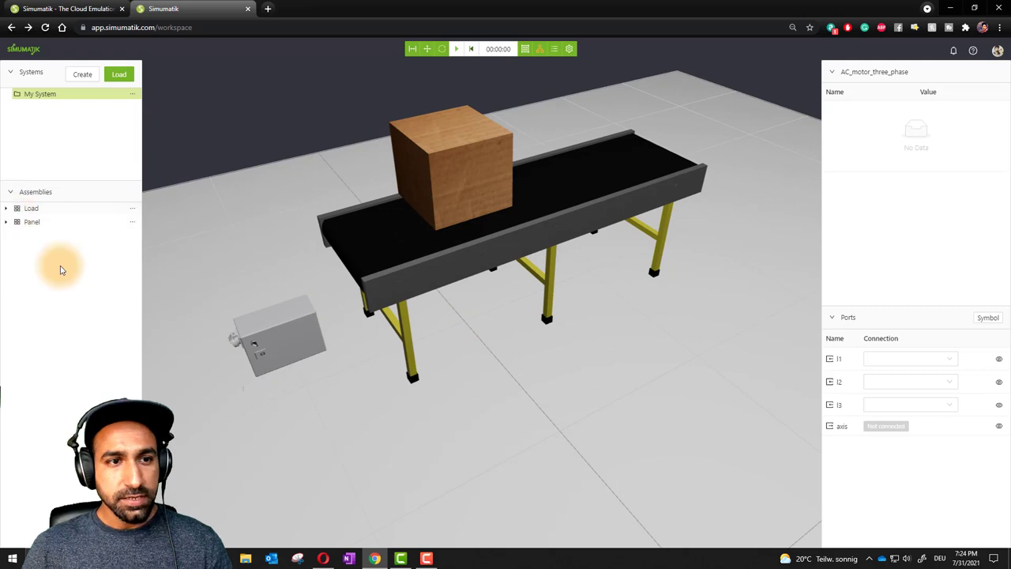
{"action": "key", "text": "ctrl+plus"}
{"action": "key", "text": "ctrl+plus"}
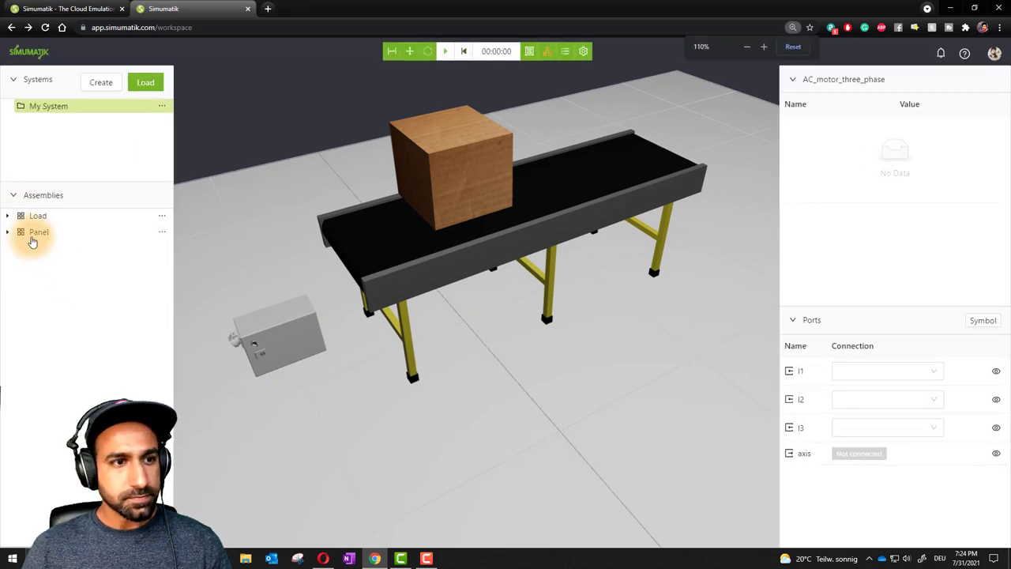
{"action": "left_click", "coordinate": [8, 216]}
{"action": "left_click", "coordinate": [9, 282]}
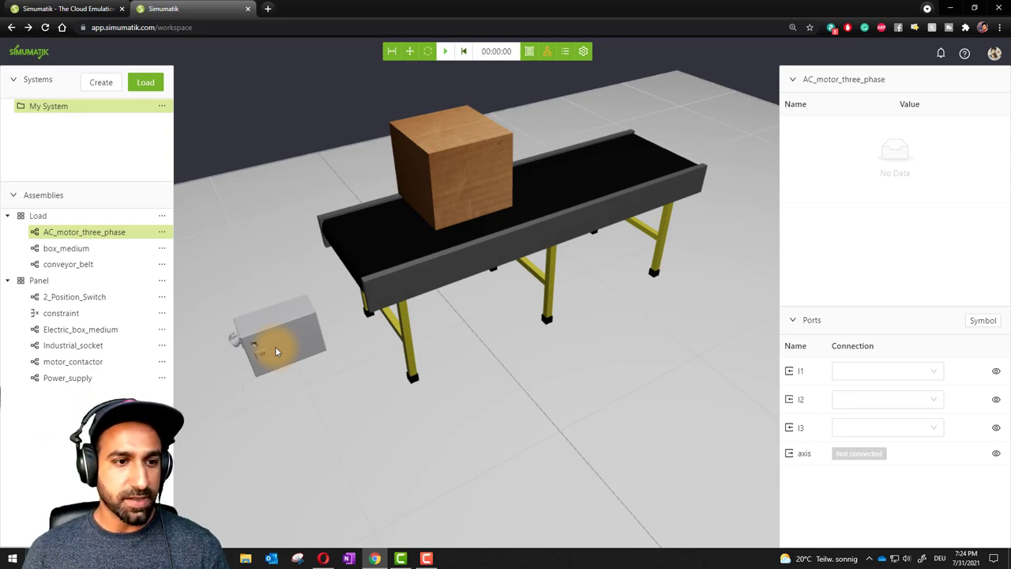
Connect the motor_contactor's l1_in and l2_in ports to l1 and l2 of the Panel's Industrial_socket.
{"action": "left_click", "coordinate": [68, 362]}
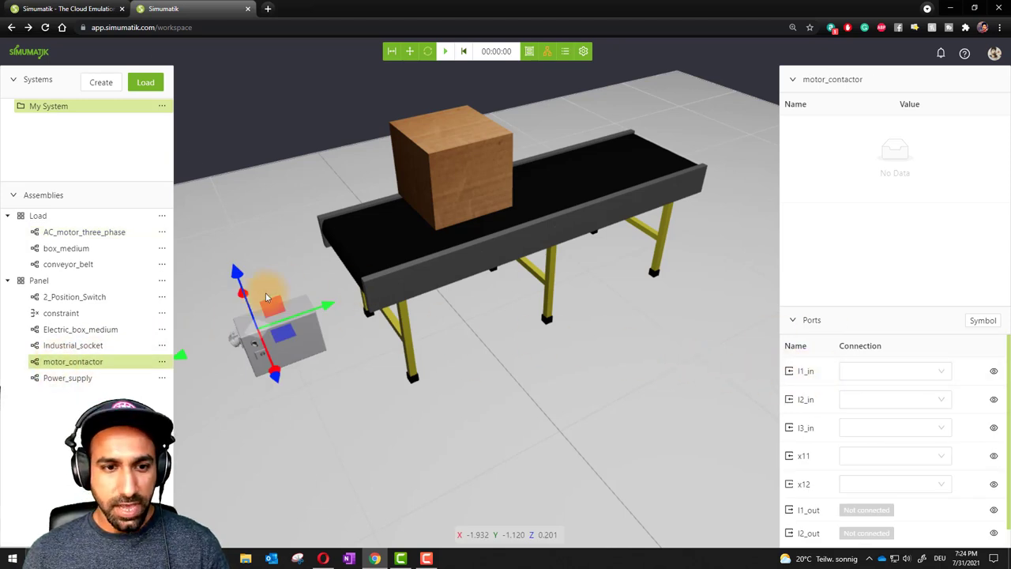
{"action": "left_click", "coordinate": [912, 369]}
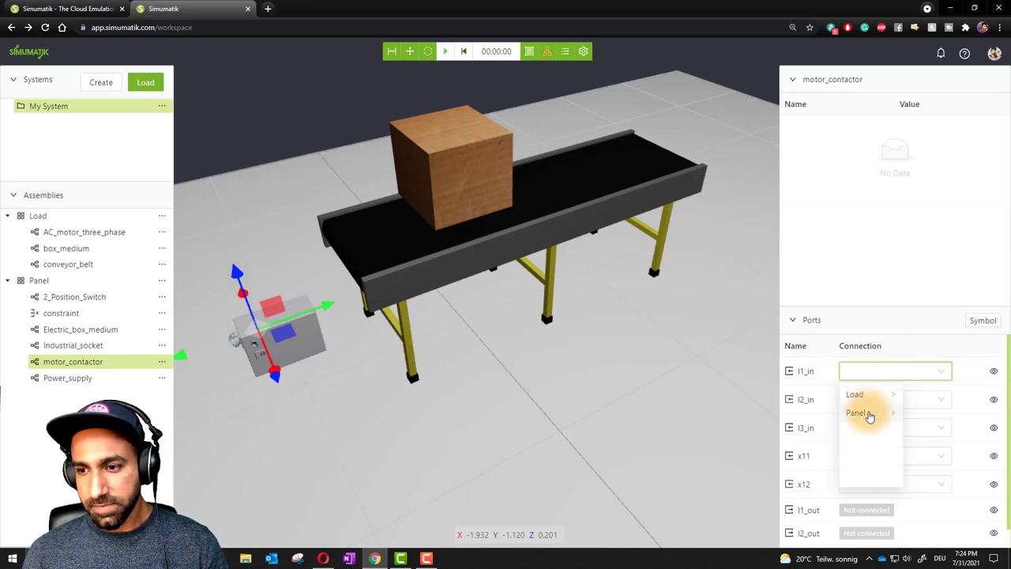
{"action": "left_click", "coordinate": [861, 413]}
{"action": "left_click", "coordinate": [928, 434]}
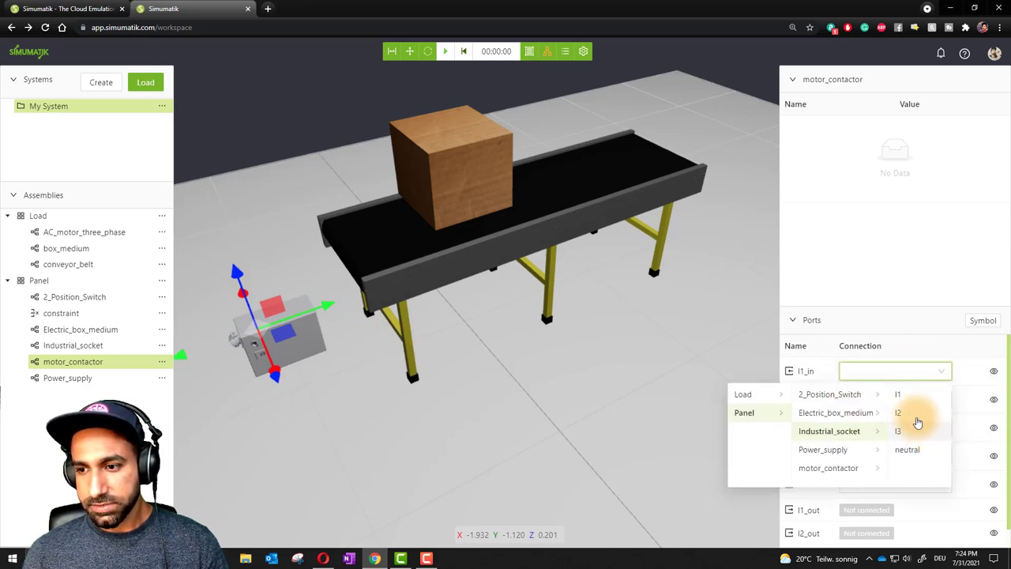
{"action": "left_click", "coordinate": [900, 396]}
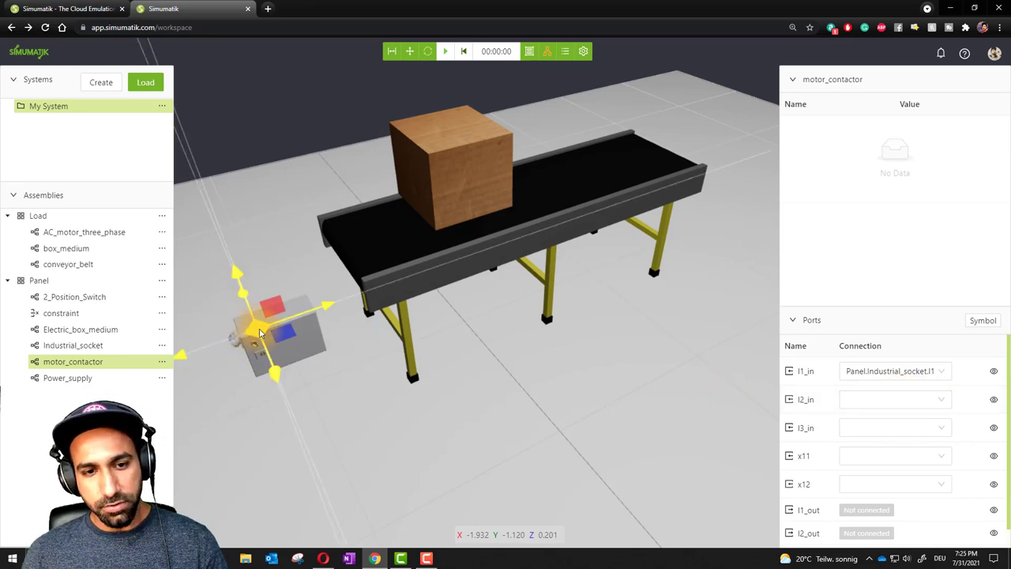
{"action": "left_click", "coordinate": [884, 399]}
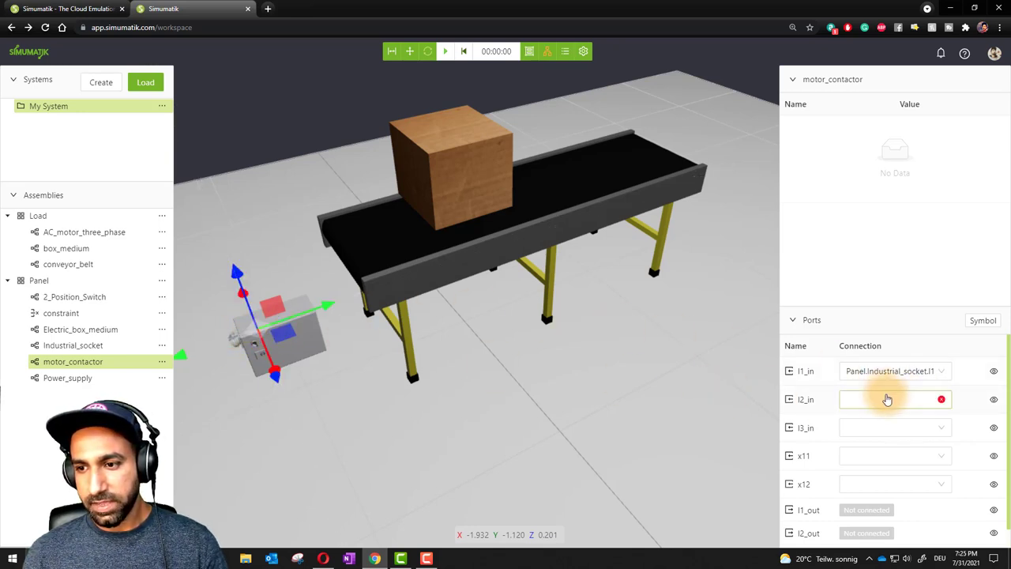
{"action": "left_click", "coordinate": [869, 440]}
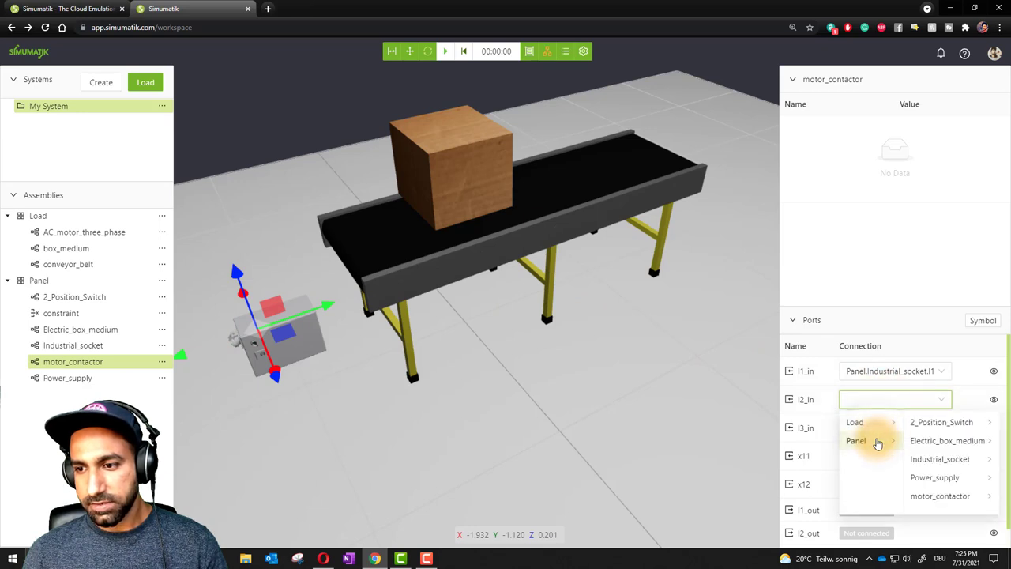
{"action": "left_click", "coordinate": [937, 462]}
{"action": "left_click", "coordinate": [902, 441]}
Connect the motor_contactor's l3_in port to the Industrial_socket's l3, and view the contactor's symbol.
{"action": "left_click", "coordinate": [872, 430]}
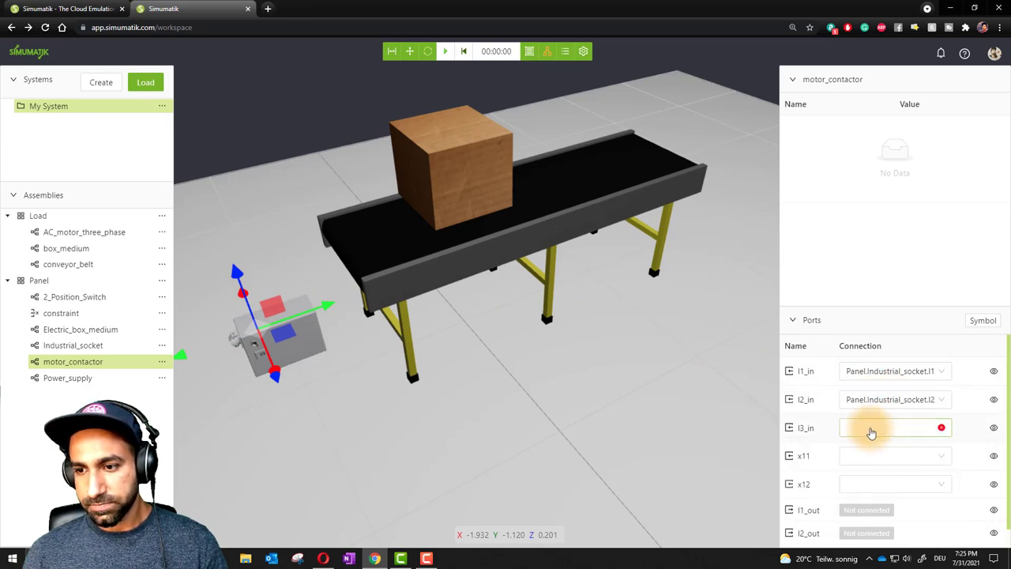
{"action": "left_click", "coordinate": [867, 468]}
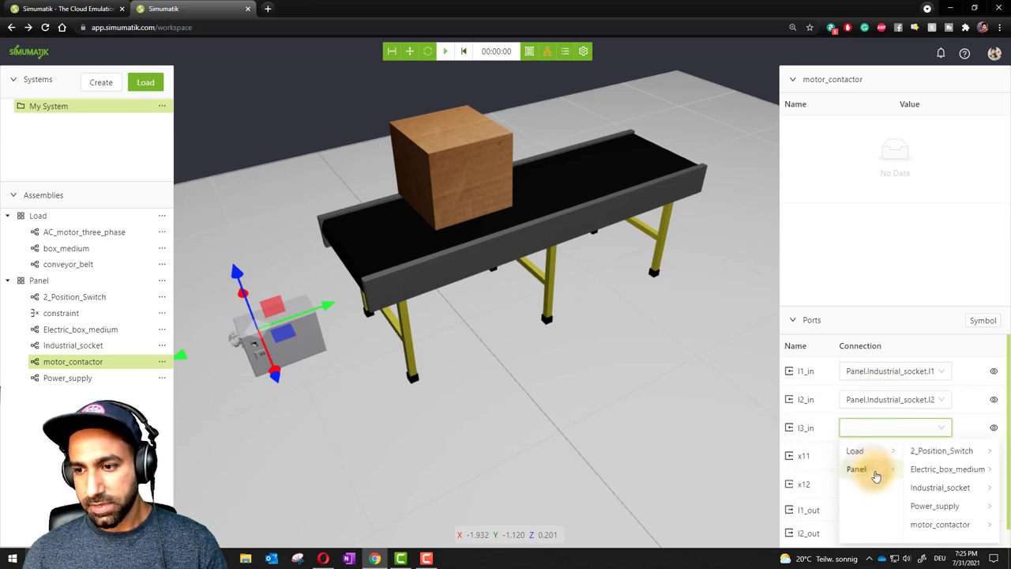
{"action": "left_click", "coordinate": [920, 485]}
{"action": "left_click", "coordinate": [902, 486]}
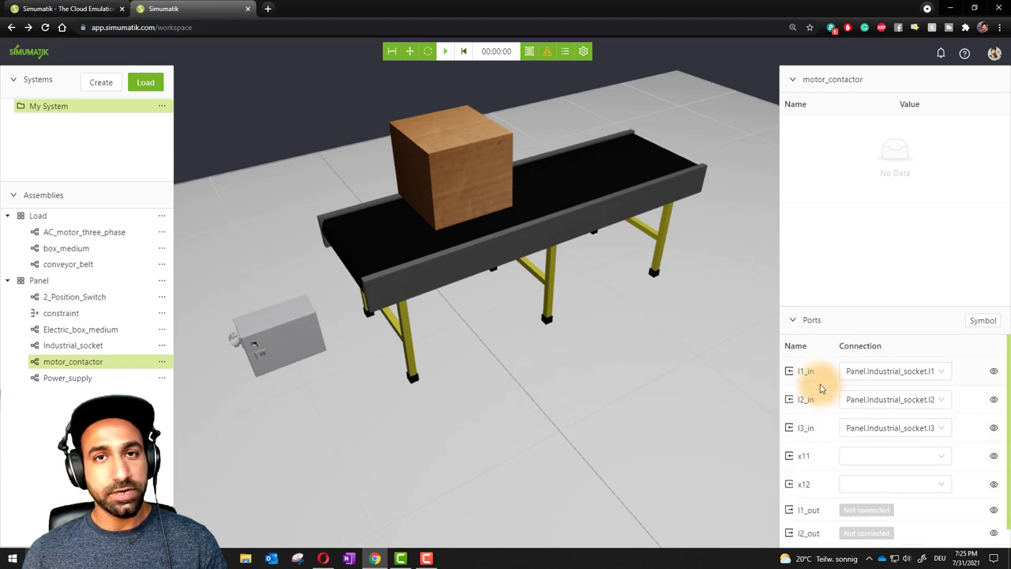
{"action": "left_click", "coordinate": [981, 321]}
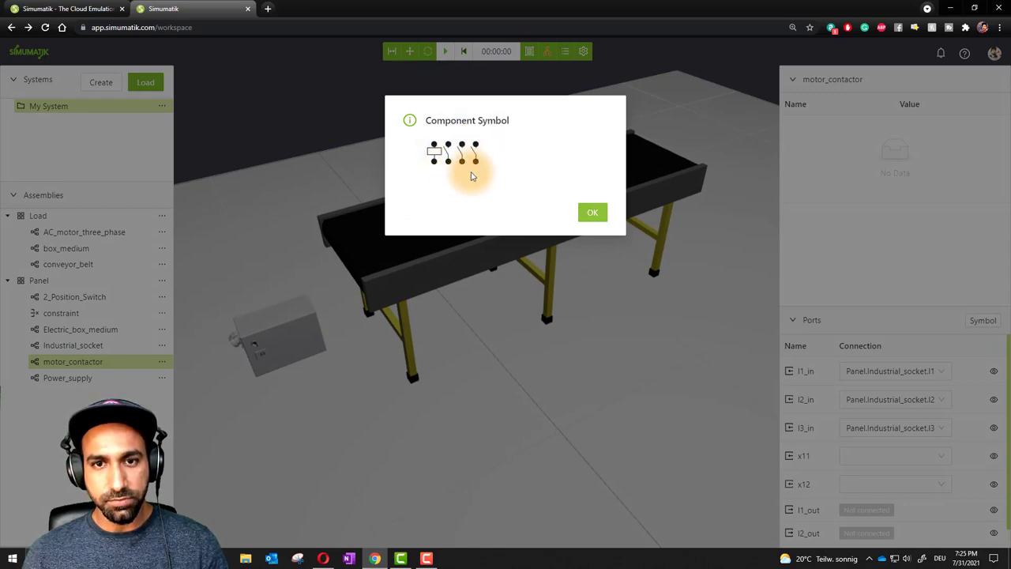
{"action": "left_click", "coordinate": [592, 212]}
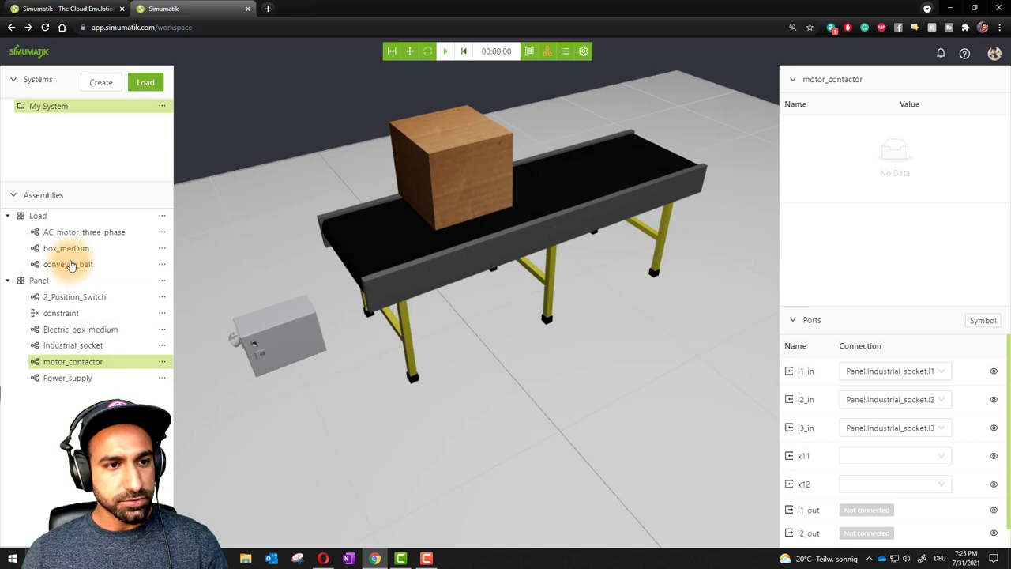
Connect the AC_motor_three_phase's l1 port to the l1_out port of the Panel's motor_contactor.
{"action": "left_click", "coordinate": [61, 235]}
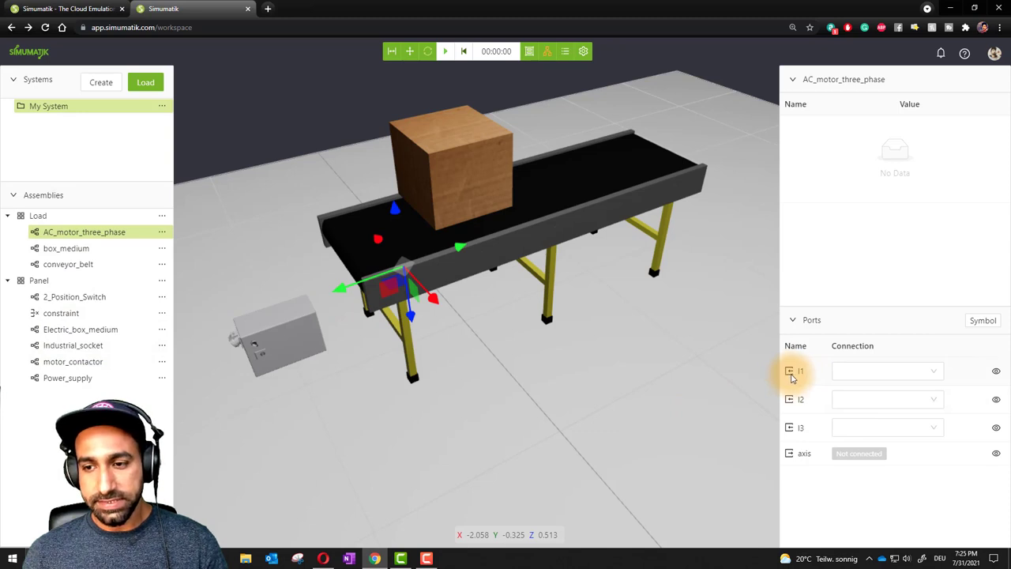
{"action": "left_click", "coordinate": [902, 373]}
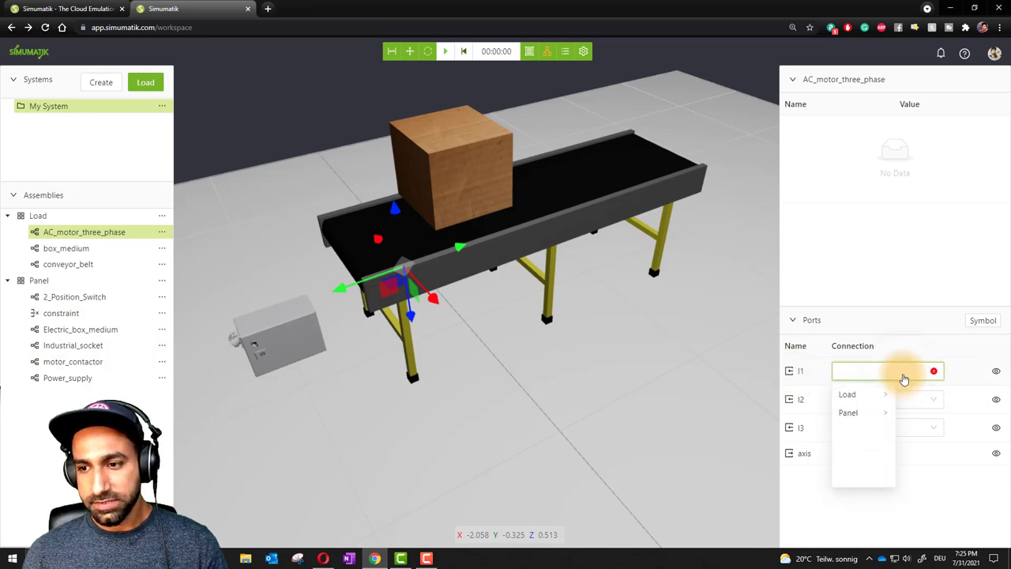
{"action": "left_click", "coordinate": [859, 415]}
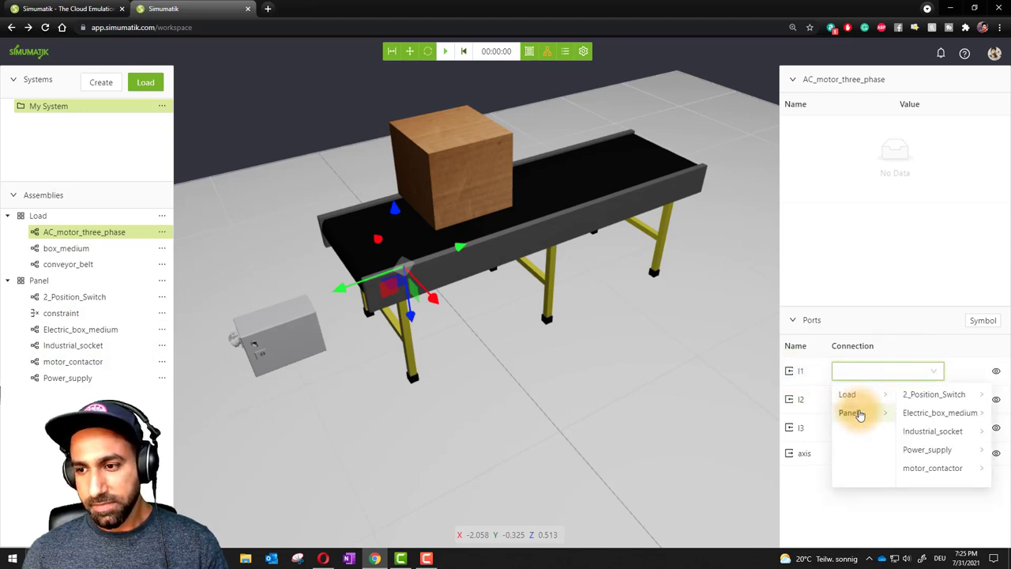
{"action": "left_click", "coordinate": [924, 468]}
{"action": "left_click", "coordinate": [898, 394]}
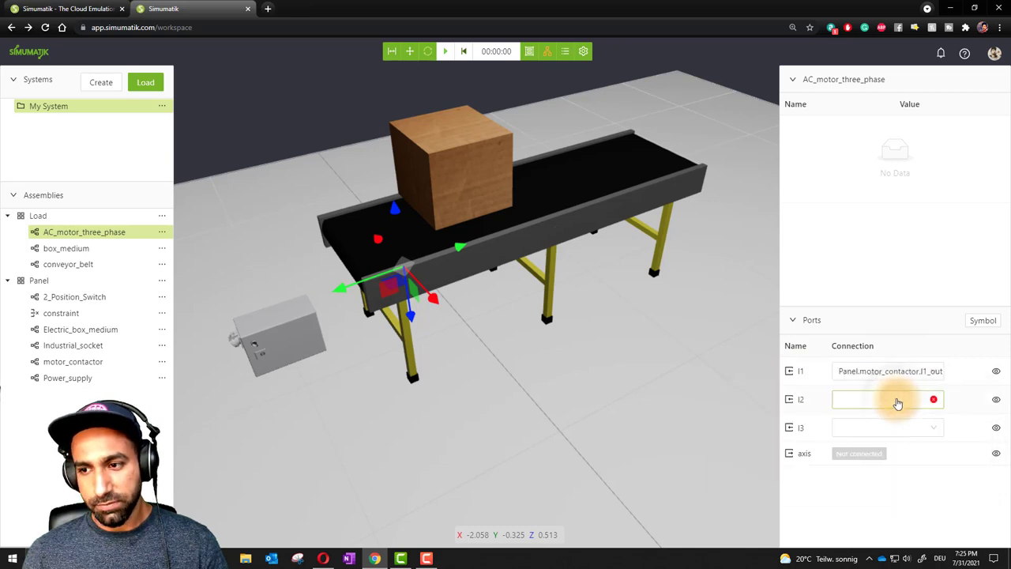
Connect the AC motor's l2 and l3 ports to the motor_contactor's l2_out and l3_out.
{"action": "left_click", "coordinate": [861, 399]}
{"action": "left_click", "coordinate": [863, 440]}
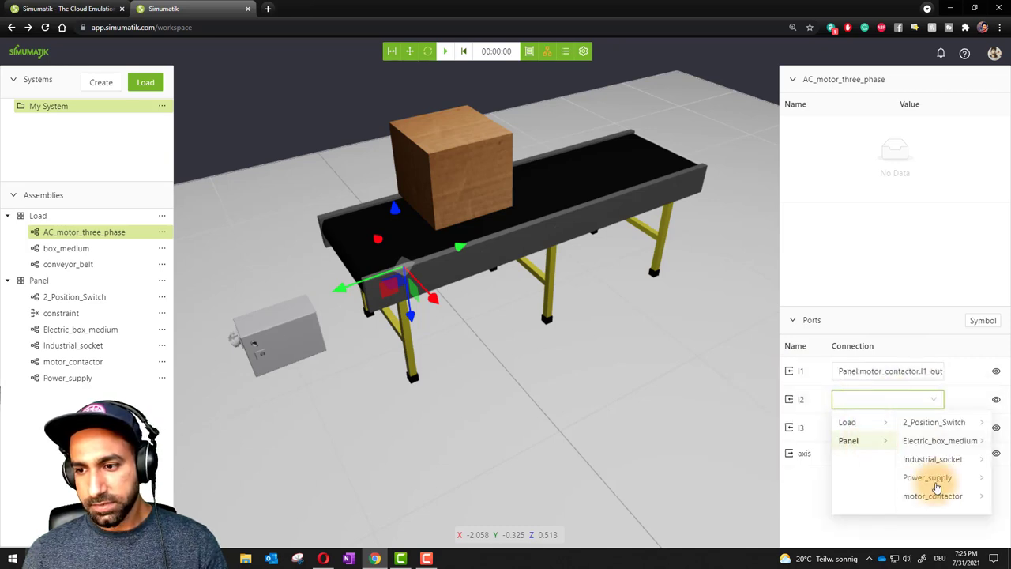
{"action": "left_click", "coordinate": [931, 496]}
{"action": "left_click", "coordinate": [912, 446]}
{"action": "left_click", "coordinate": [868, 426]}
{"action": "left_click", "coordinate": [898, 470]}
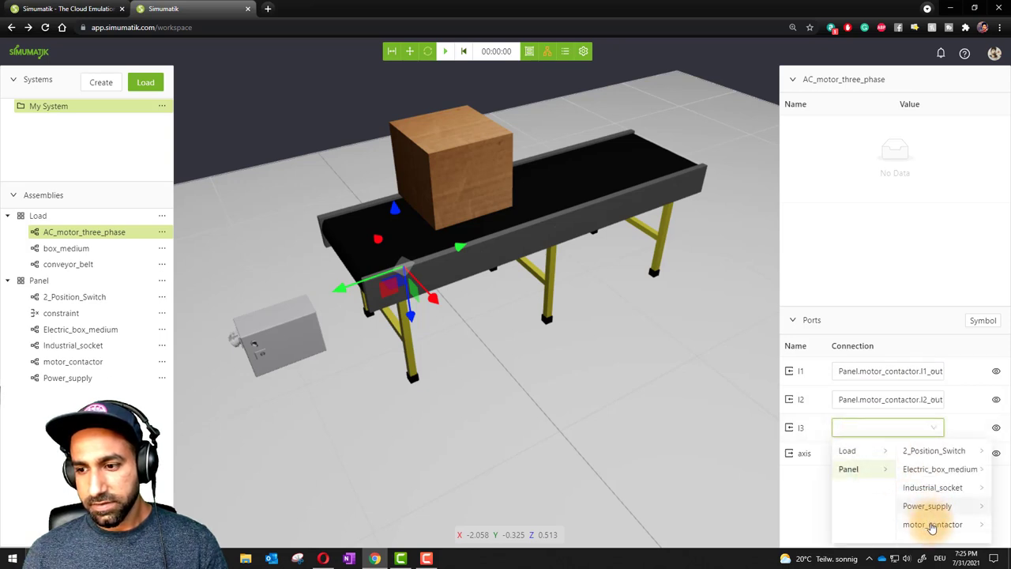
{"action": "left_click", "coordinate": [930, 523]}
{"action": "left_click", "coordinate": [906, 488]}
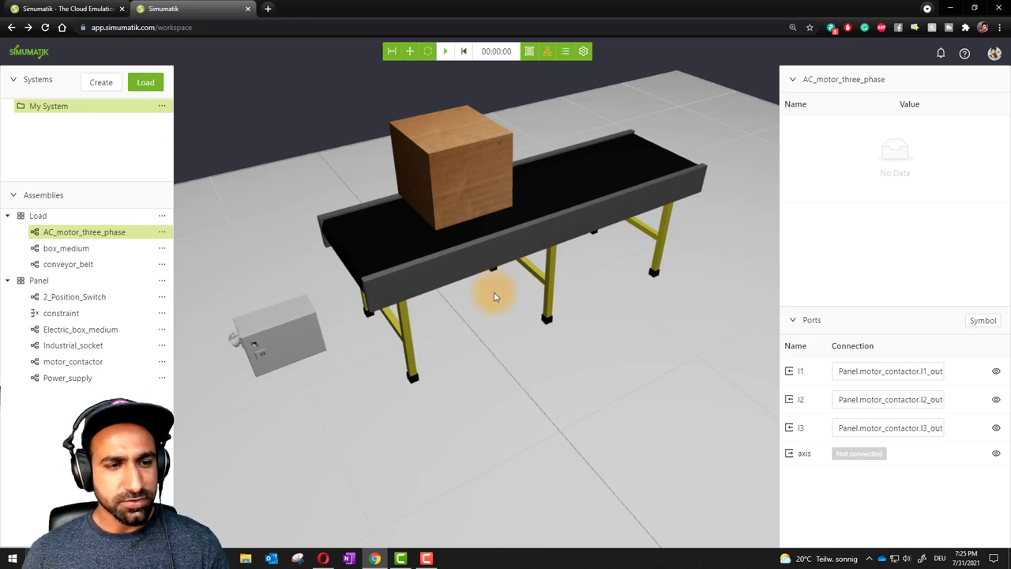
Connect the conveyor_belt's motor_axis port to the axis port of the Load's AC_motor_three_phase.
{"action": "left_click", "coordinate": [70, 270]}
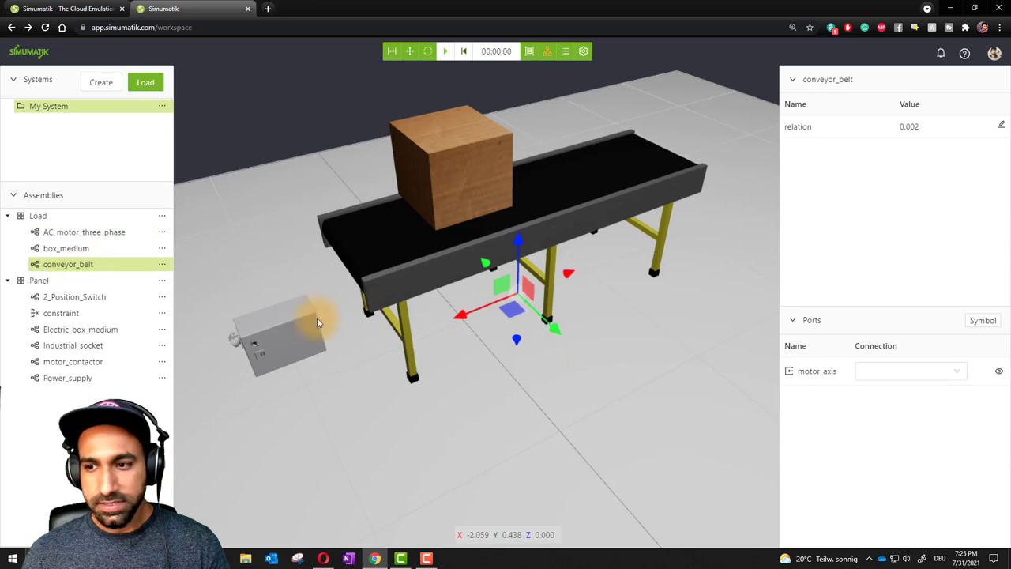
{"action": "left_click", "coordinate": [890, 376]}
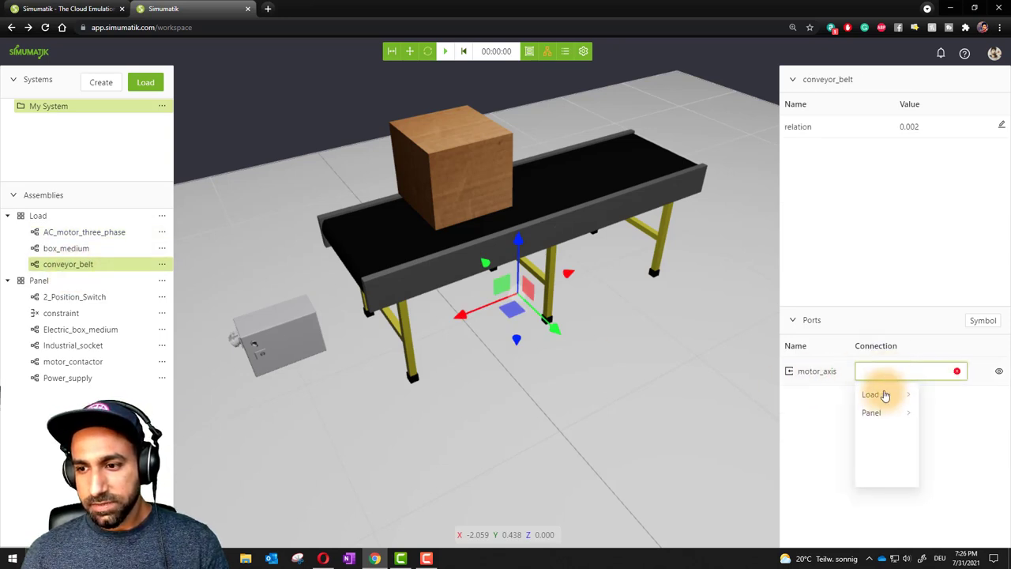
{"action": "left_click", "coordinate": [885, 399]}
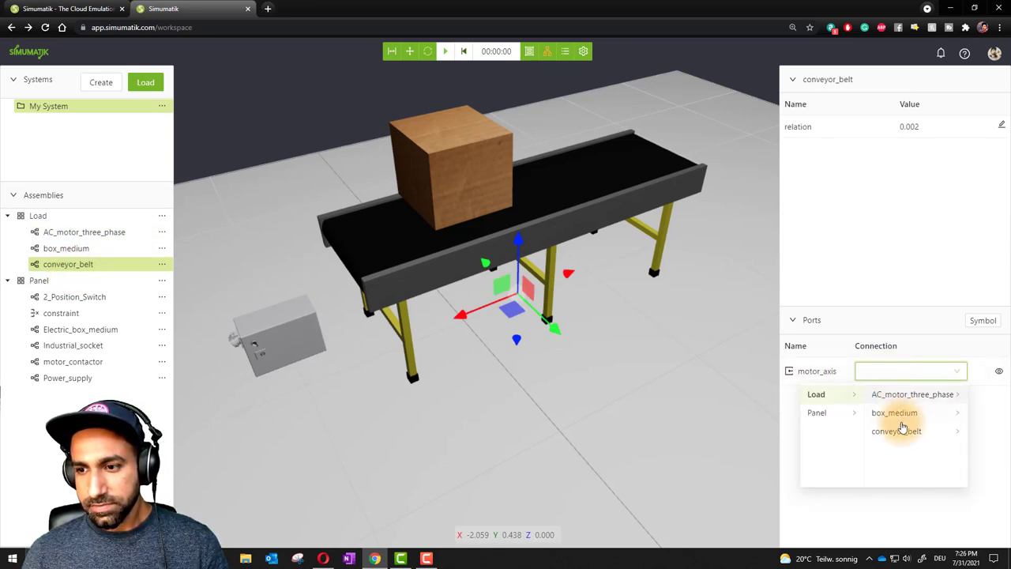
{"action": "left_click", "coordinate": [901, 397]}
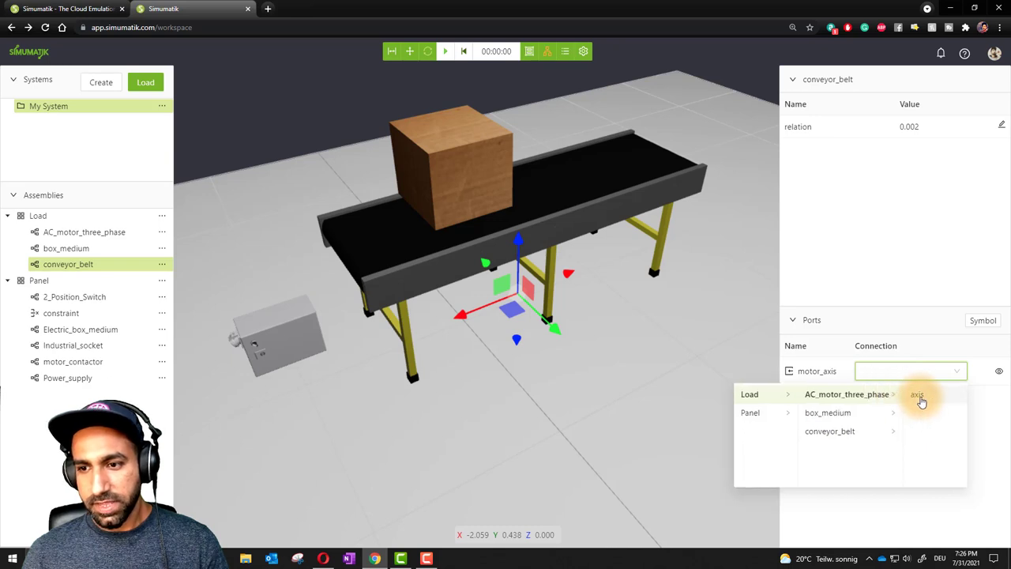
{"action": "left_click", "coordinate": [916, 395]}
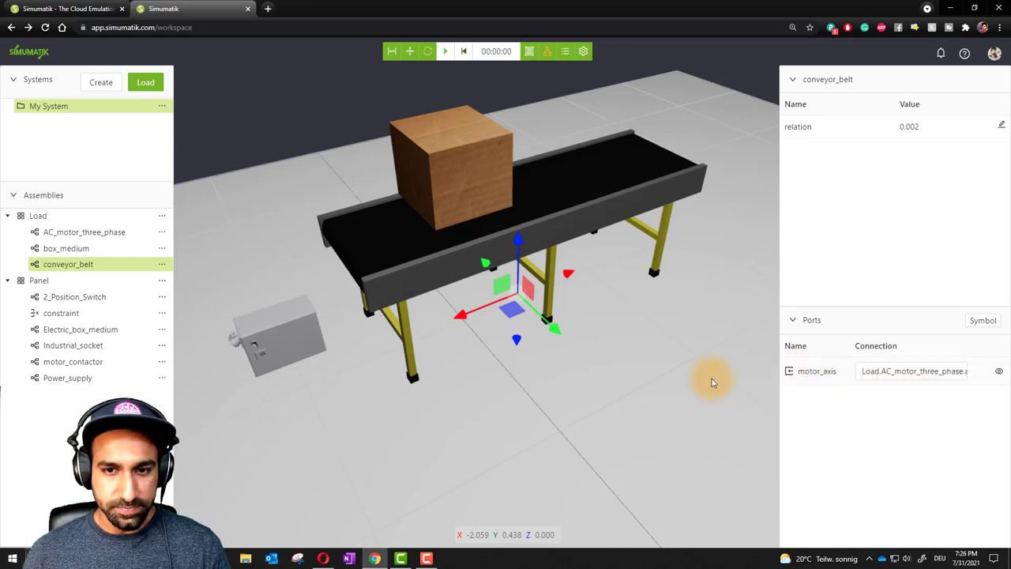
{"action": "left_click", "coordinate": [585, 373]}
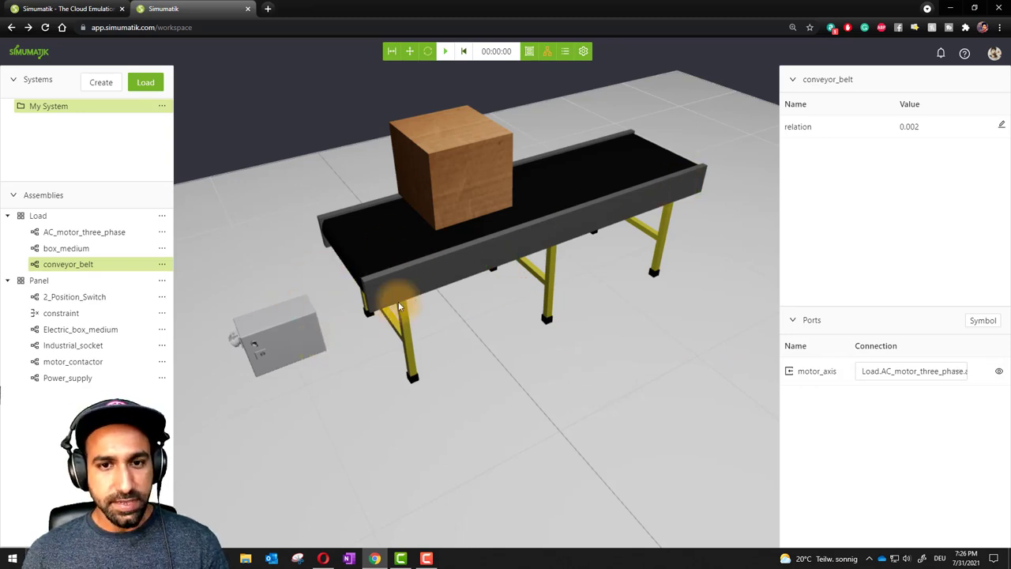
Look at the component symbols of the motor_contactor and the Power_supply to check their terminals.
{"action": "left_click", "coordinate": [73, 362]}
{"action": "left_click", "coordinate": [982, 321]}
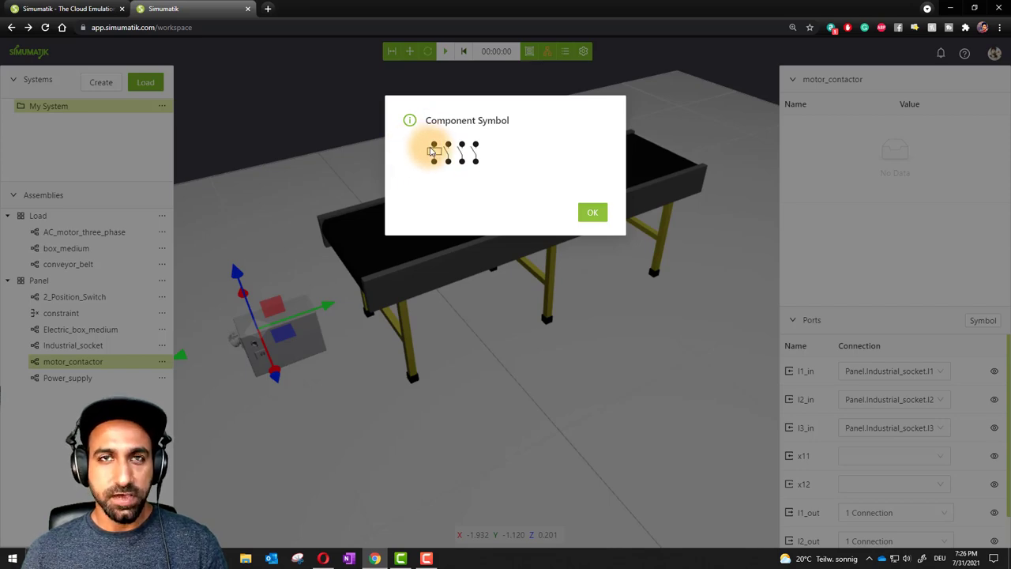
{"action": "left_click", "coordinate": [592, 213]}
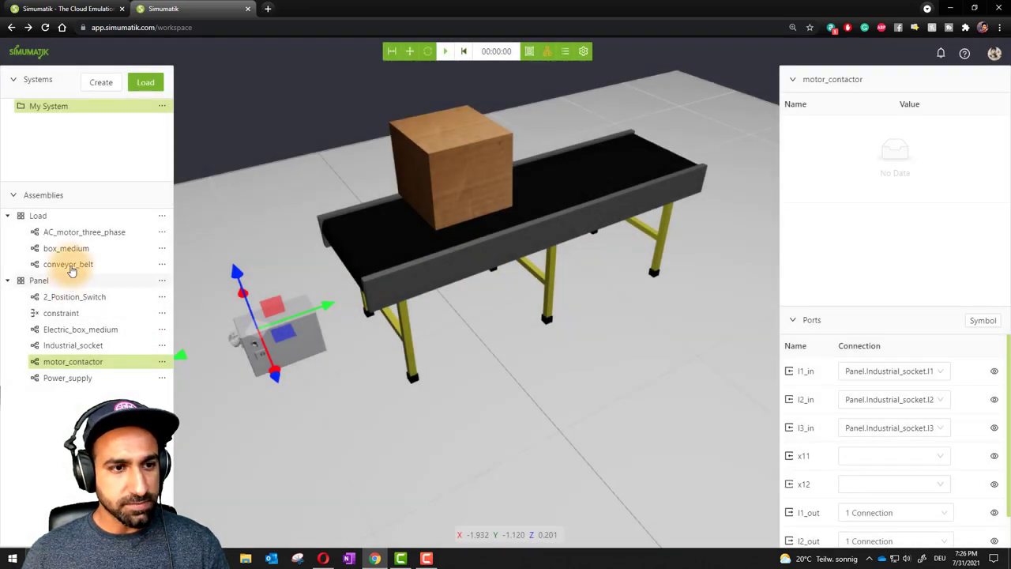
{"action": "left_click", "coordinate": [69, 378]}
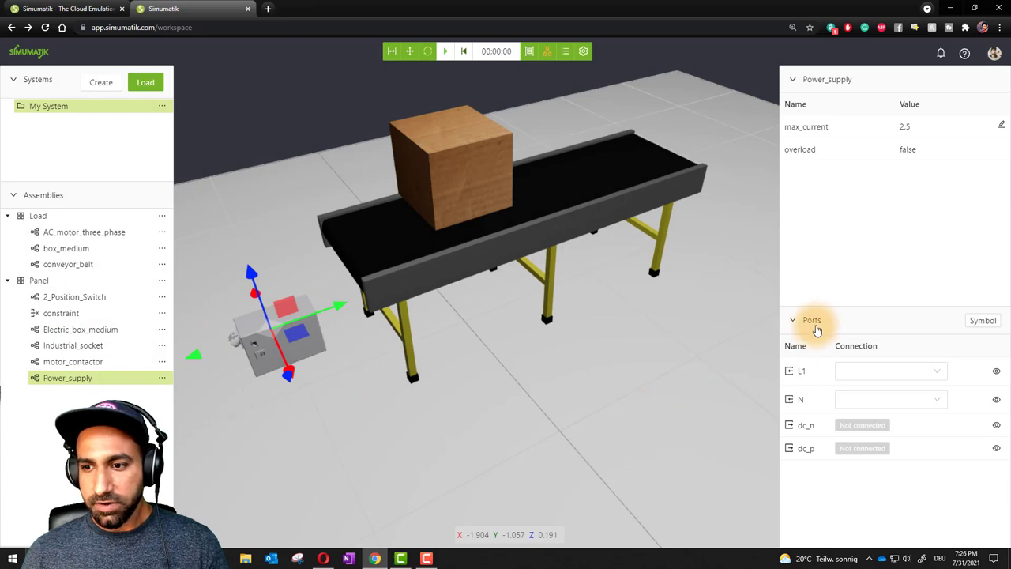
{"action": "left_click", "coordinate": [981, 323]}
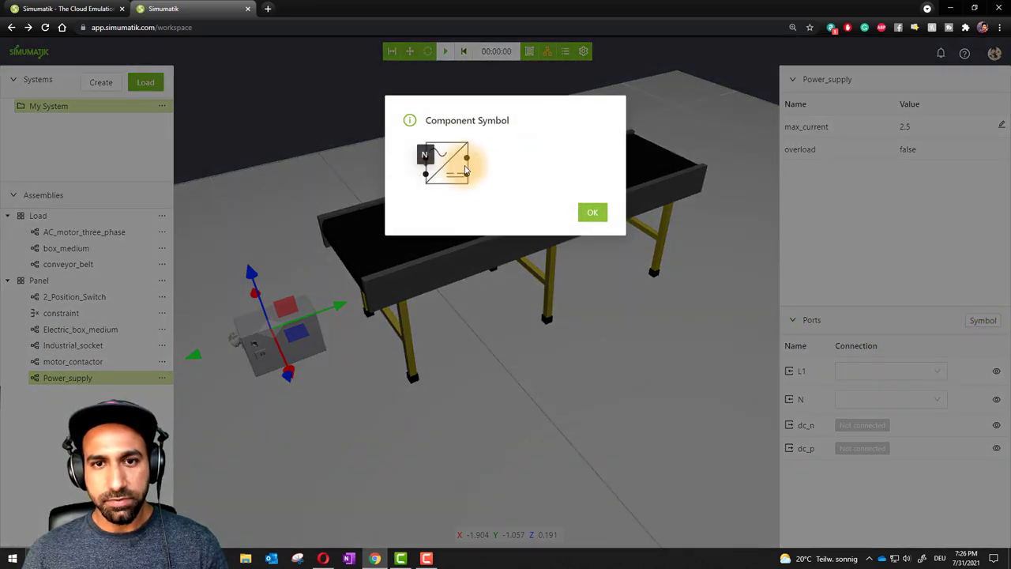
{"action": "left_click", "coordinate": [593, 215]}
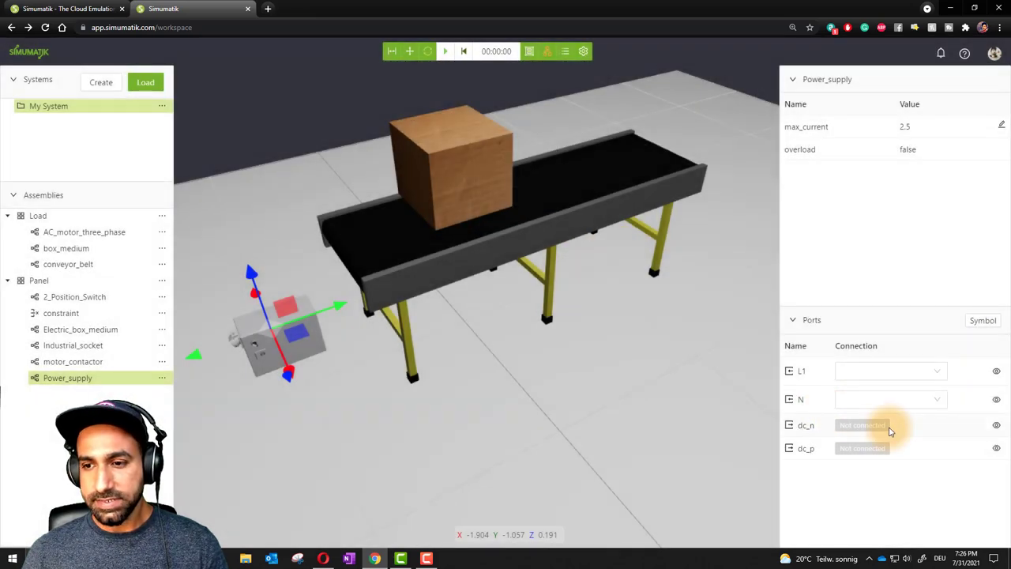
Connect the Power_supply's L1 and N ports to the l1 and neutral ports of the Panel's Industrial_socket.
{"action": "left_click", "coordinate": [884, 377]}
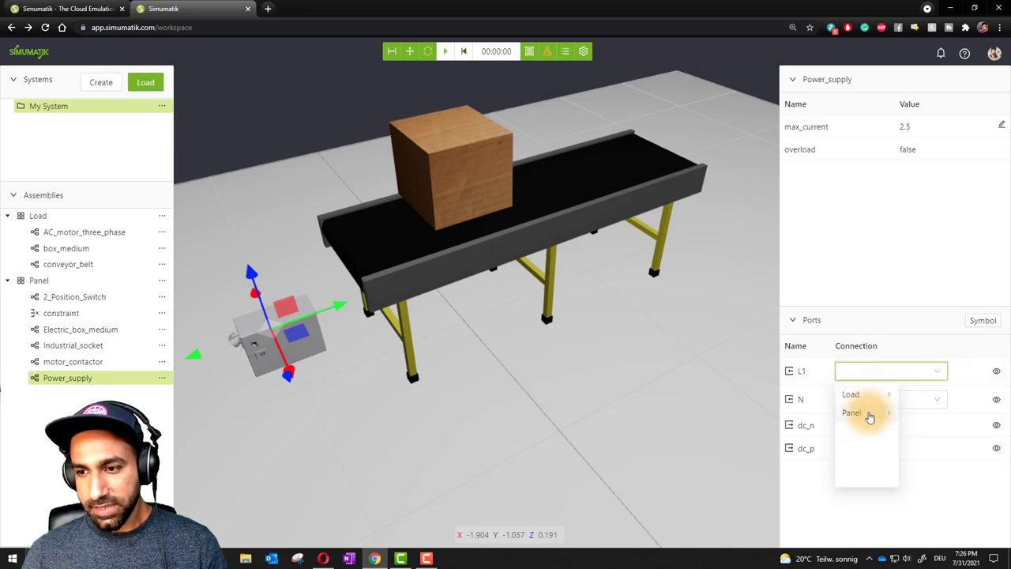
{"action": "left_click", "coordinate": [869, 414]}
{"action": "left_click", "coordinate": [868, 429]}
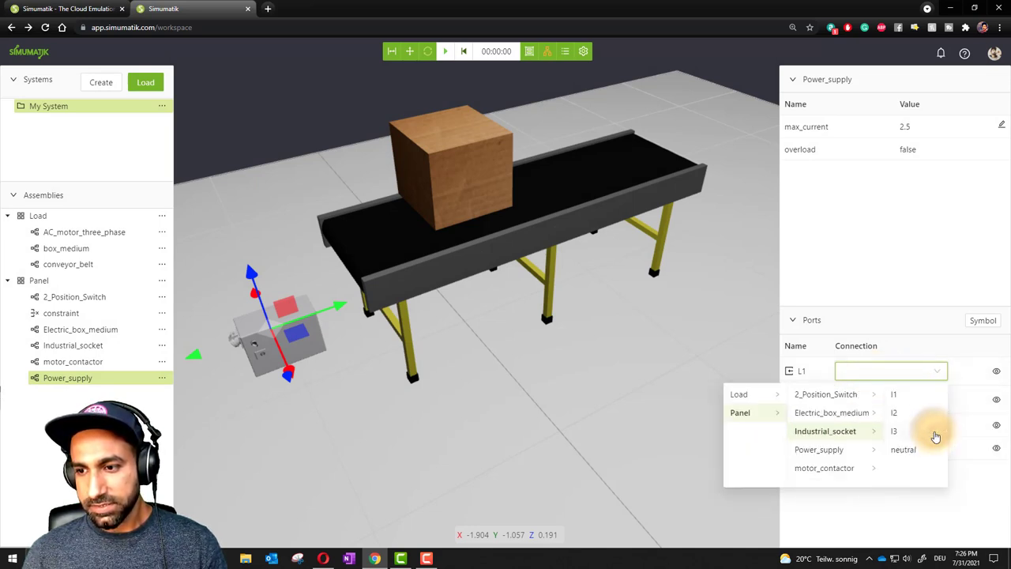
{"action": "left_click", "coordinate": [905, 406]}
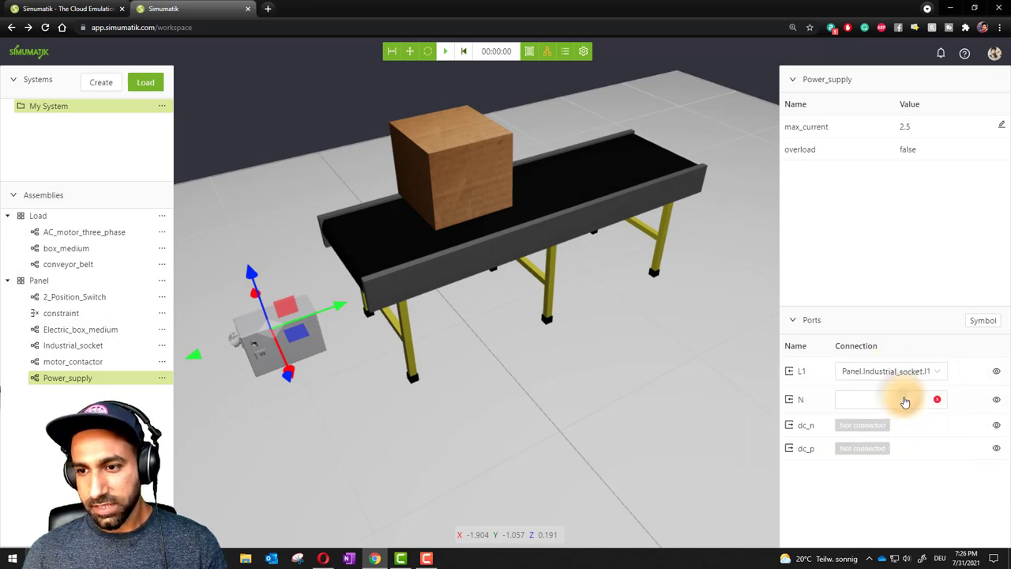
{"action": "left_click", "coordinate": [847, 399]}
{"action": "left_click", "coordinate": [868, 443]}
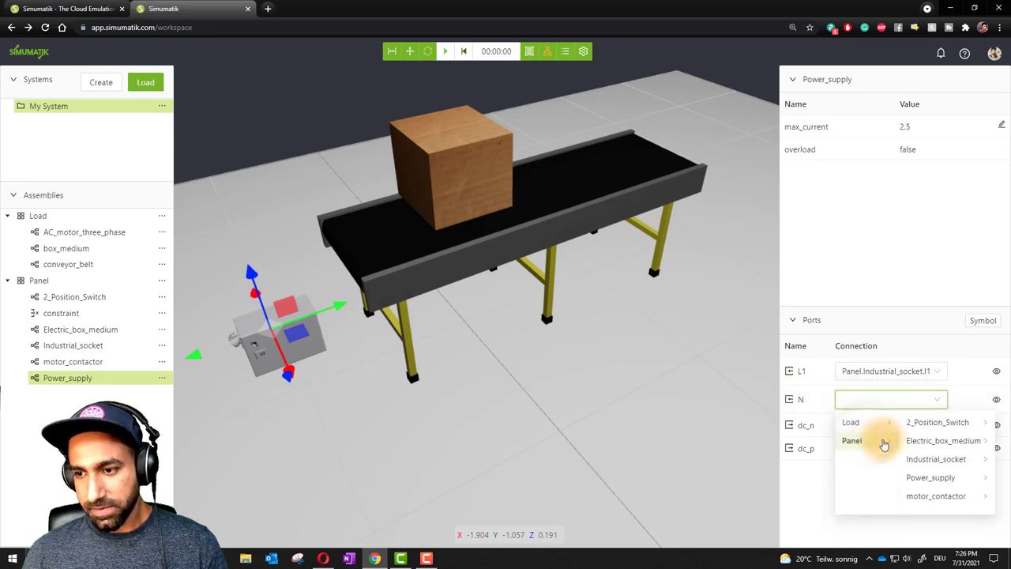
{"action": "left_click", "coordinate": [870, 459]}
{"action": "left_click", "coordinate": [908, 479]}
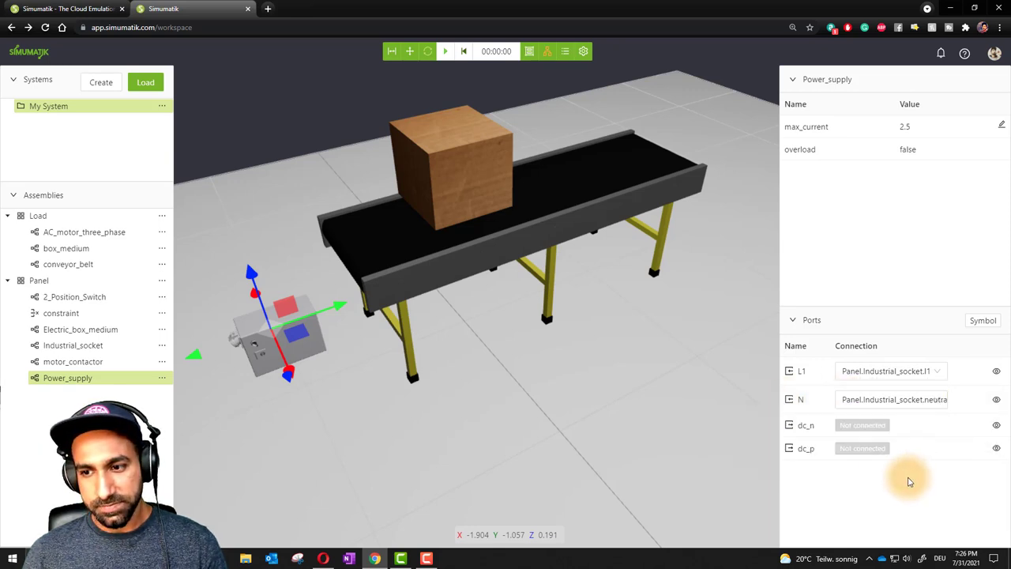
Run the emulation, display the live values of the Power_supply's dc_n and dc_p ports, and reset the emulation.
{"action": "left_click", "coordinate": [445, 54]}
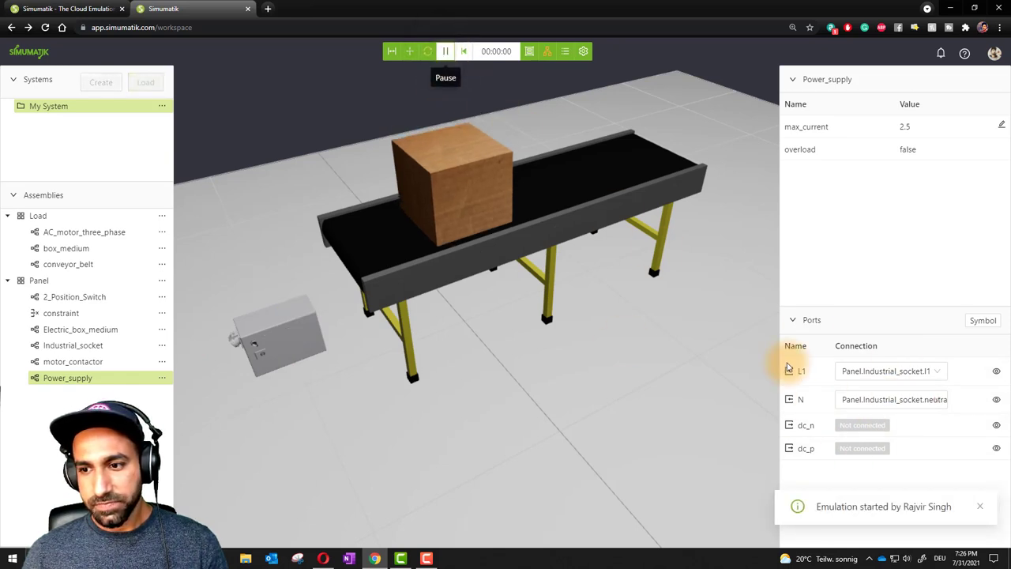
{"action": "left_click", "coordinate": [997, 427]}
{"action": "left_click", "coordinate": [994, 460]}
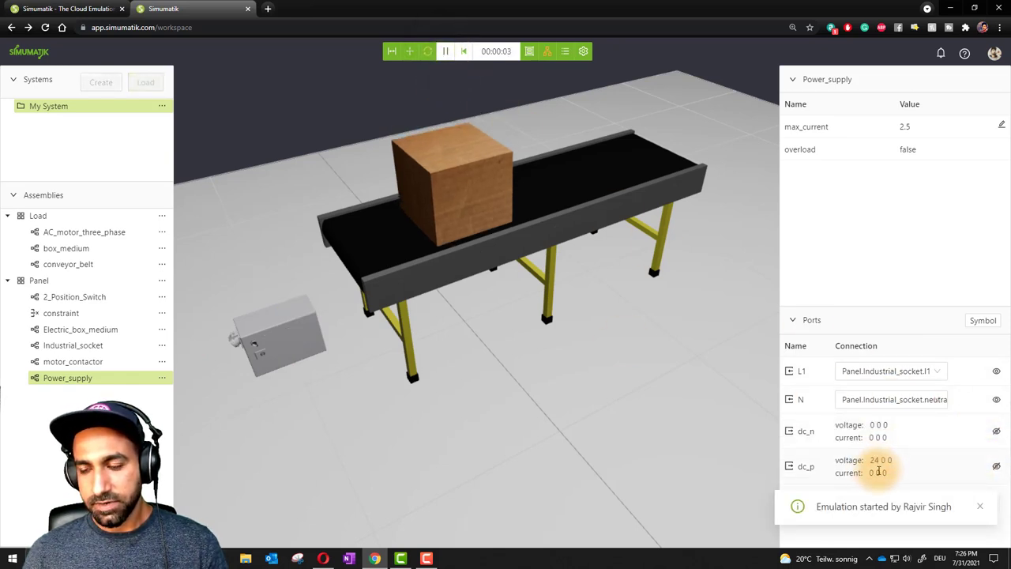
{"action": "left_click", "coordinate": [464, 54]}
Remove the Power_supply's L1 connection, run the emulation to check its DC outputs without a phase, and reset it.
{"action": "left_click", "coordinate": [936, 372]}
{"action": "left_click", "coordinate": [445, 52]}
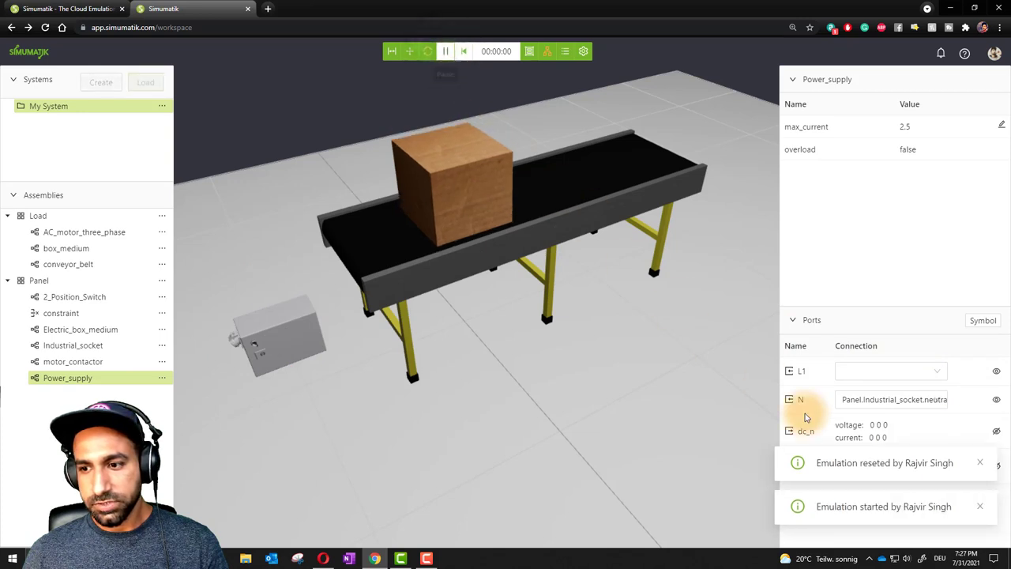
{"action": "left_click", "coordinate": [980, 464]}
{"action": "left_click", "coordinate": [980, 507]}
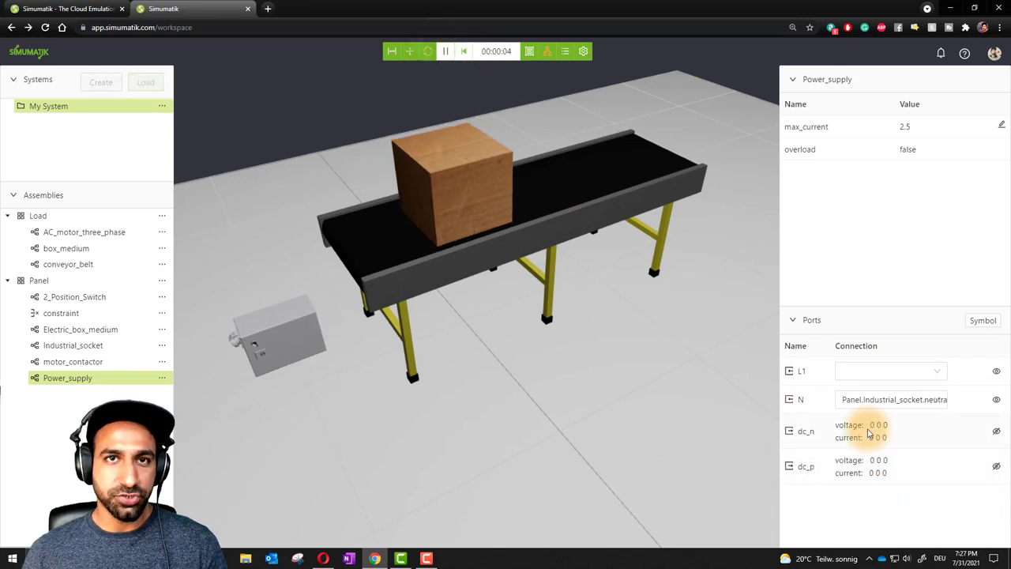
{"action": "left_click", "coordinate": [464, 52]}
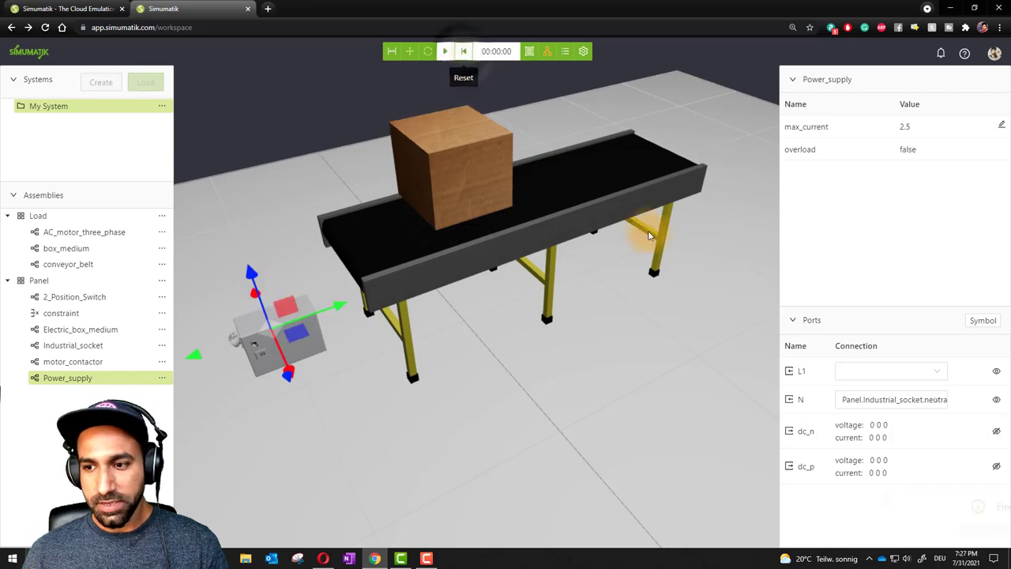
Reconnect the Power_supply's L1 port to the Industrial_socket's l1 and briefly run the emulation to recheck the DC outputs.
{"action": "left_click", "coordinate": [927, 372]}
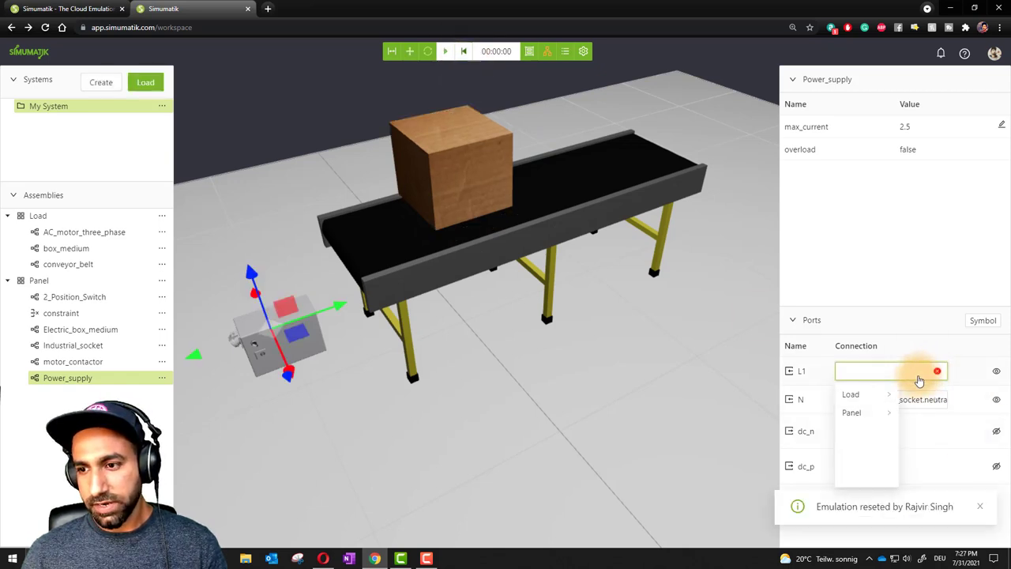
{"action": "left_click", "coordinate": [875, 415]}
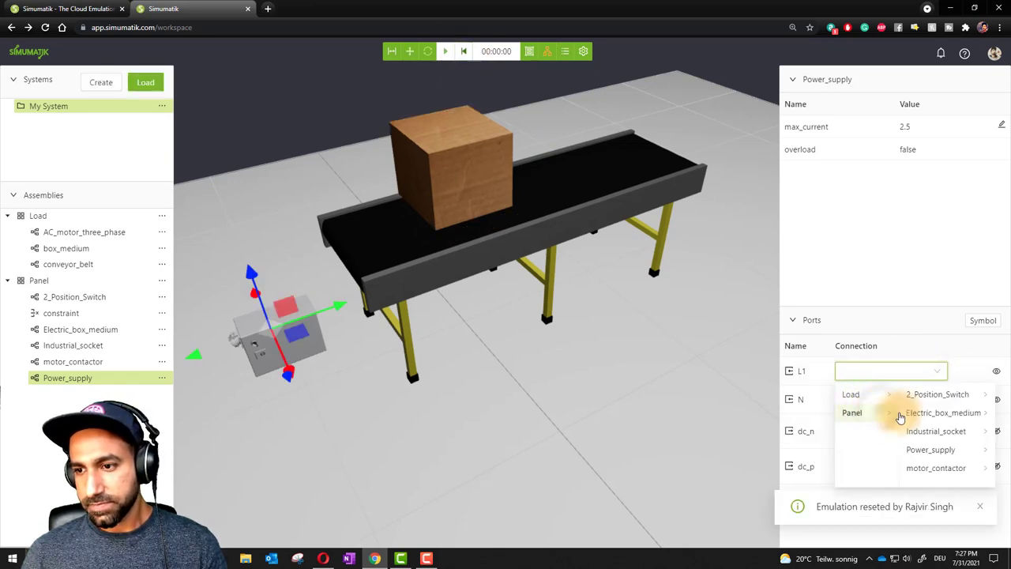
{"action": "left_click", "coordinate": [928, 448]}
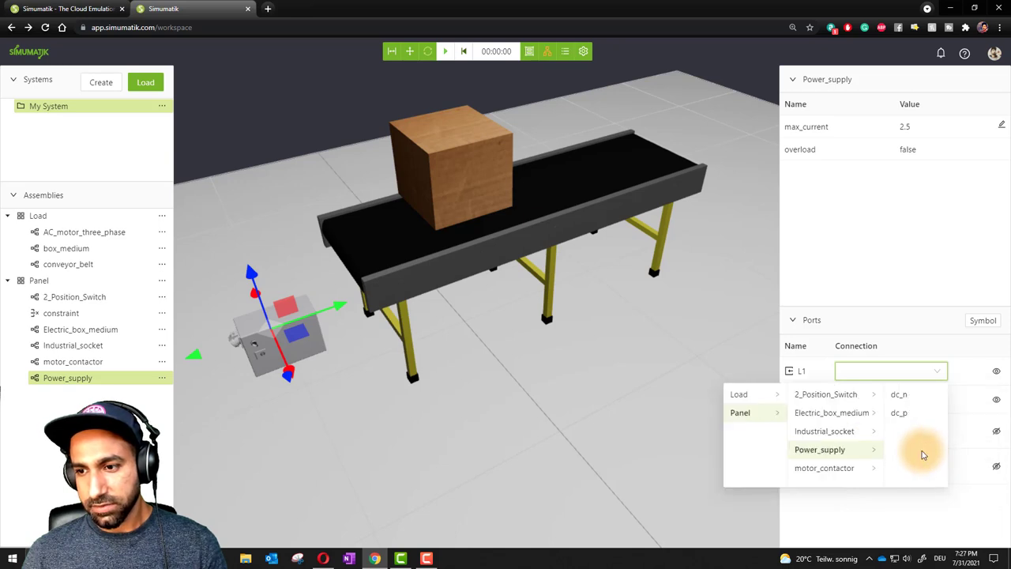
{"action": "left_click", "coordinate": [833, 434]}
{"action": "left_click", "coordinate": [897, 393]}
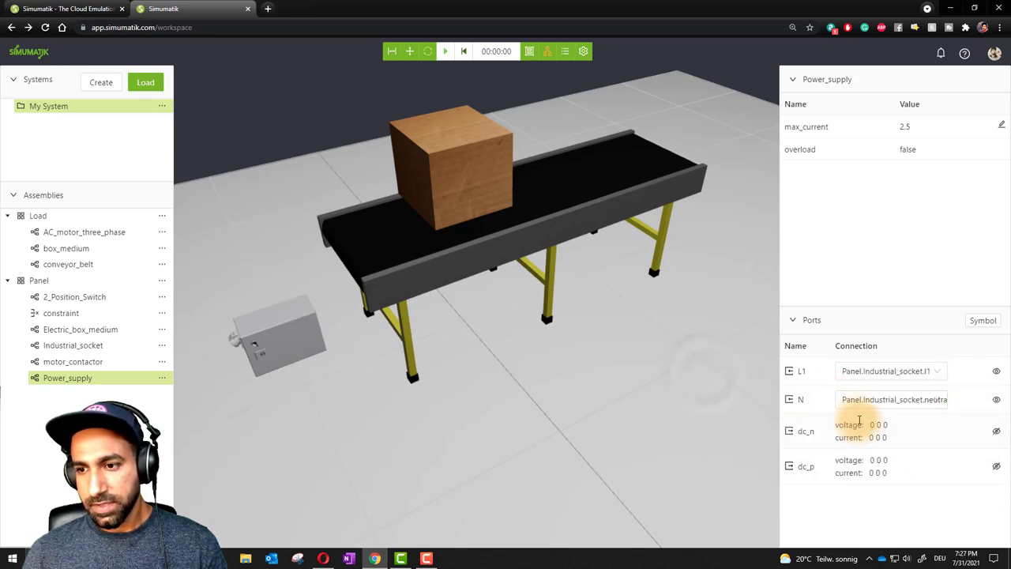
{"action": "left_click", "coordinate": [444, 51]}
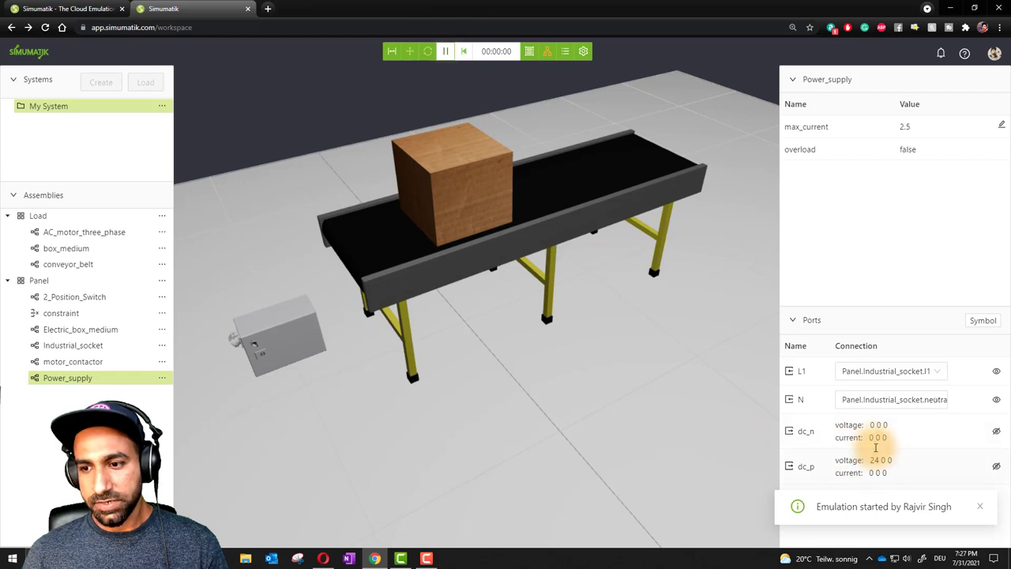
{"action": "left_click", "coordinate": [464, 51]}
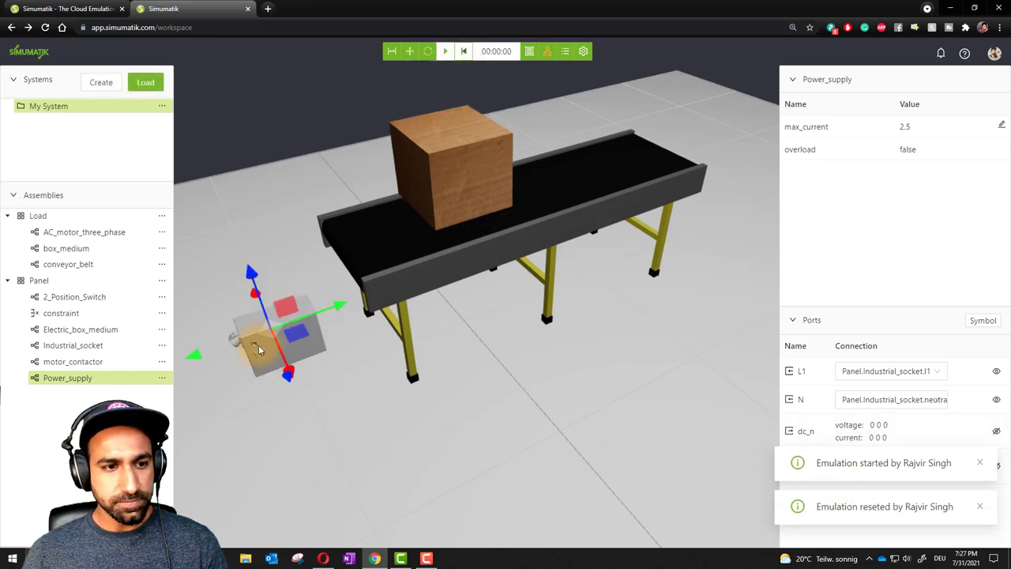
Check the component symbol of the 2_Position_Switch and connect its port 13 to the Power_supply's dc_p.
{"action": "left_click", "coordinate": [93, 304]}
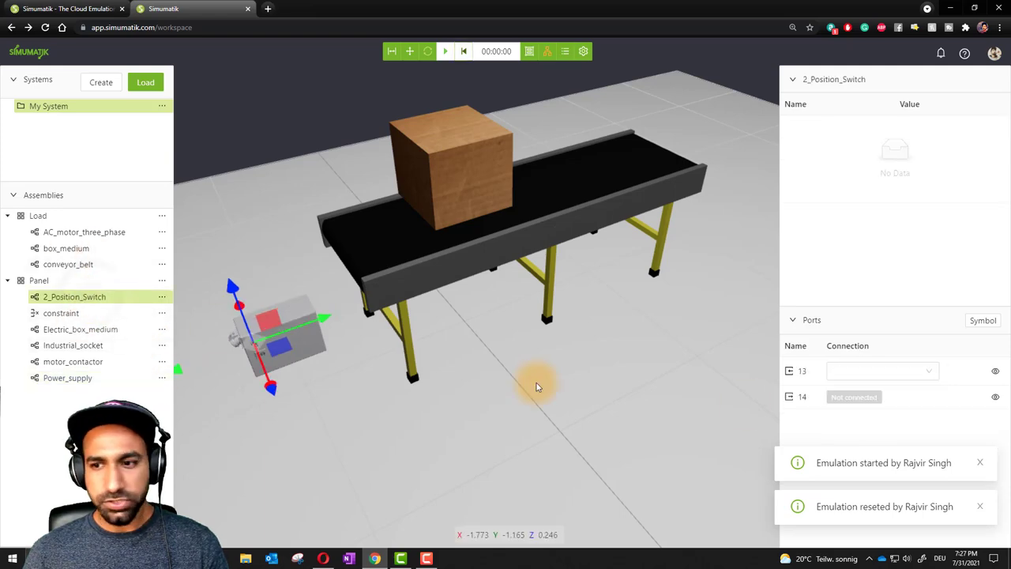
{"action": "left_click", "coordinate": [973, 322]}
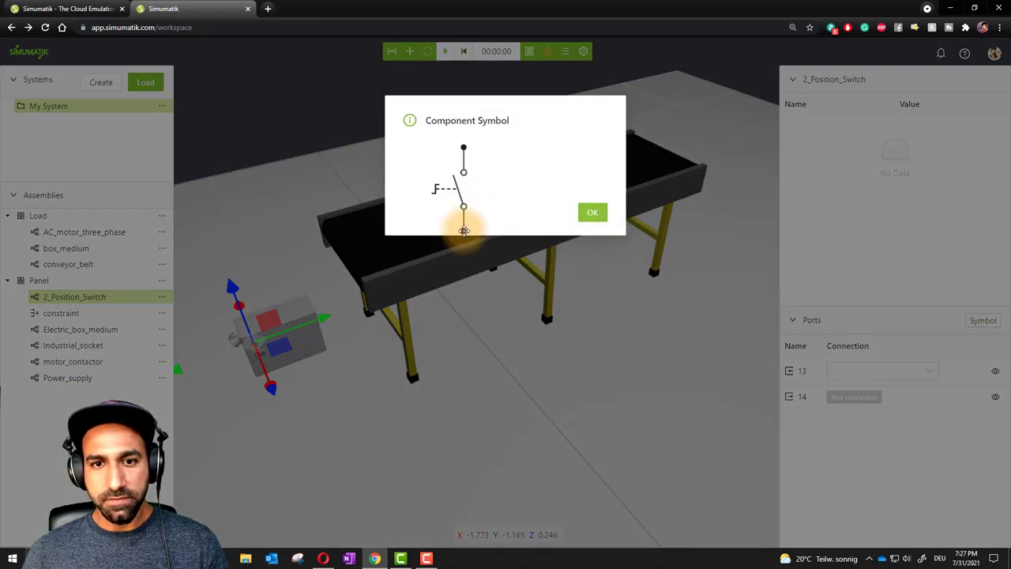
{"action": "left_click", "coordinate": [597, 213]}
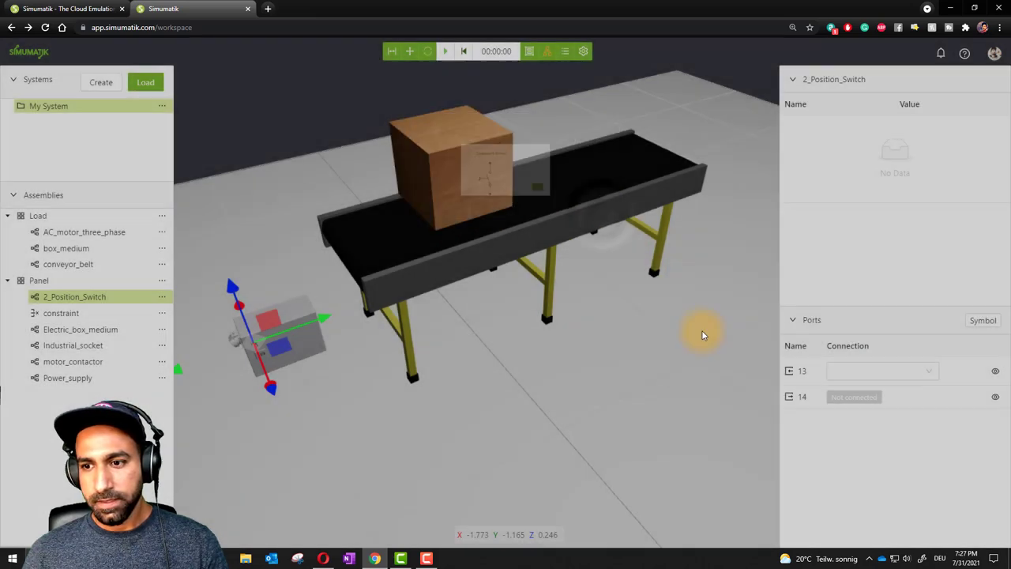
{"action": "left_click", "coordinate": [838, 370]}
{"action": "left_click", "coordinate": [865, 411]}
{"action": "left_click", "coordinate": [916, 456]}
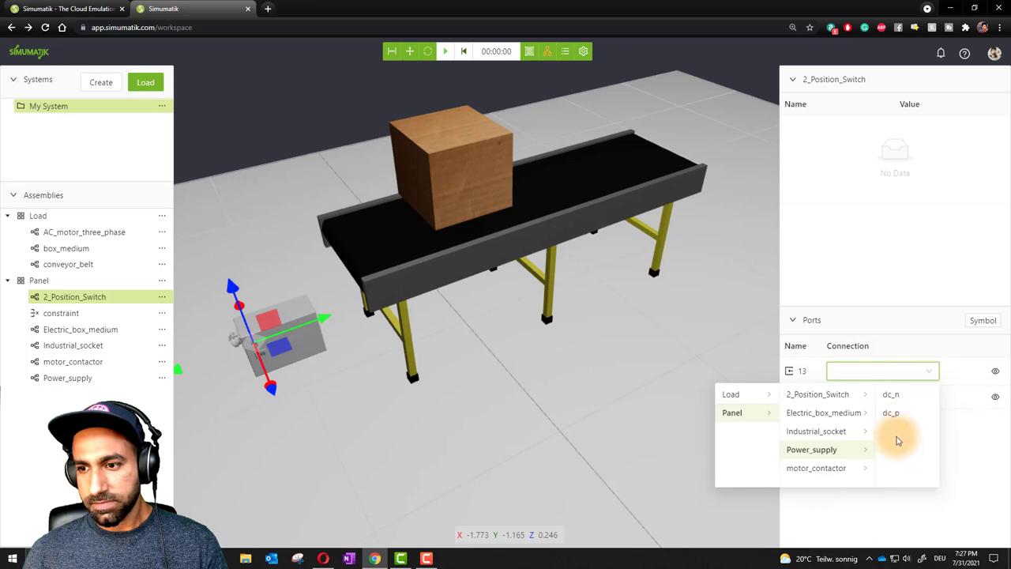
{"action": "left_click", "coordinate": [891, 412]}
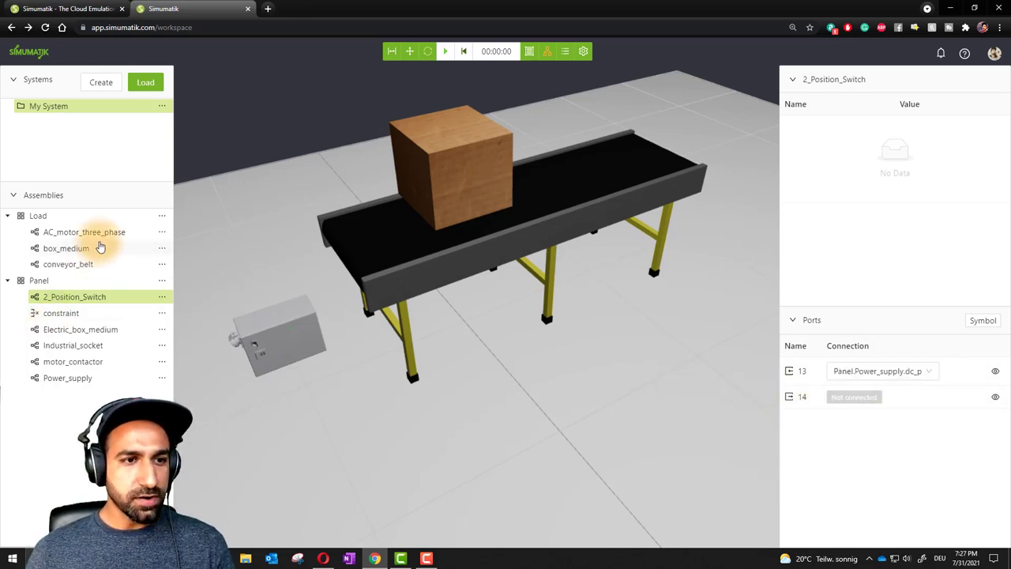
Check the motor_contactor's component symbol and connect its x11 port to port 14 of the 2_Position_Switch.
{"action": "left_click", "coordinate": [85, 362]}
{"action": "left_click", "coordinate": [983, 320]}
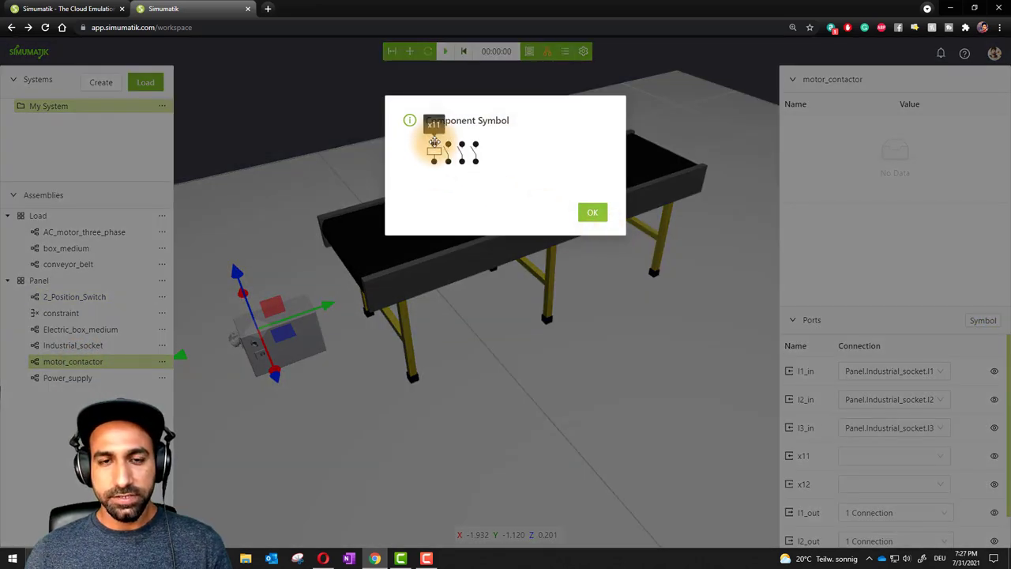
{"action": "left_click", "coordinate": [591, 211]}
{"action": "left_click", "coordinate": [885, 461]}
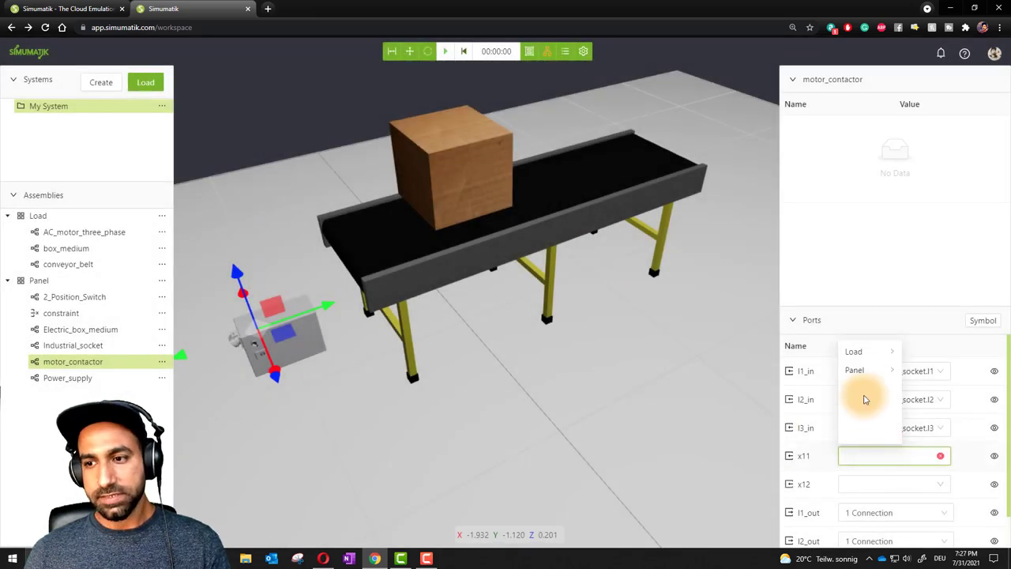
{"action": "left_click", "coordinate": [859, 369]}
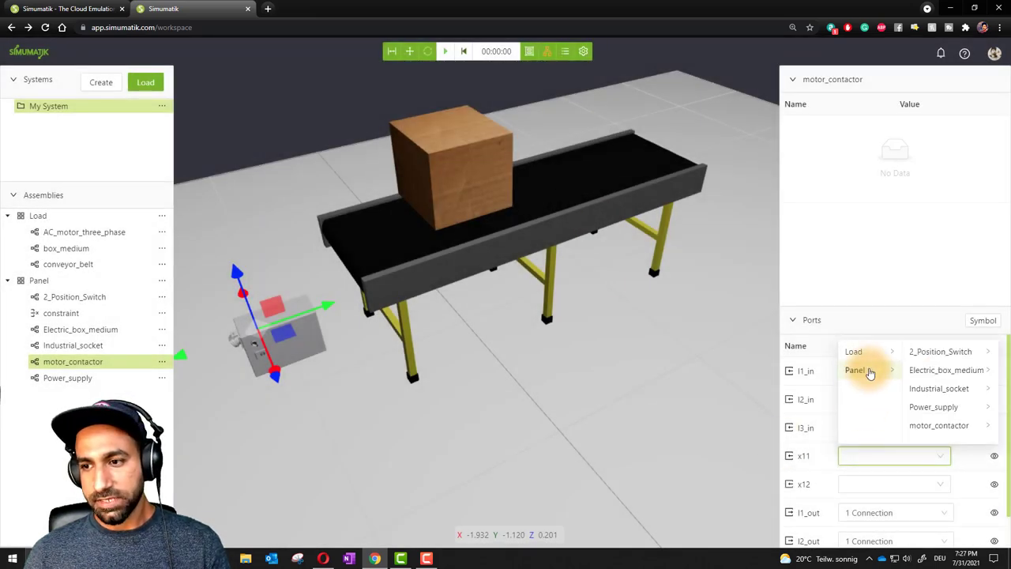
{"action": "left_click", "coordinate": [934, 352]}
{"action": "left_click", "coordinate": [910, 357]}
Connect the motor_contactor's x12 port to the dc_n port of the Panel's Power_supply.
{"action": "left_click", "coordinate": [869, 483]}
{"action": "left_click", "coordinate": [869, 403]}
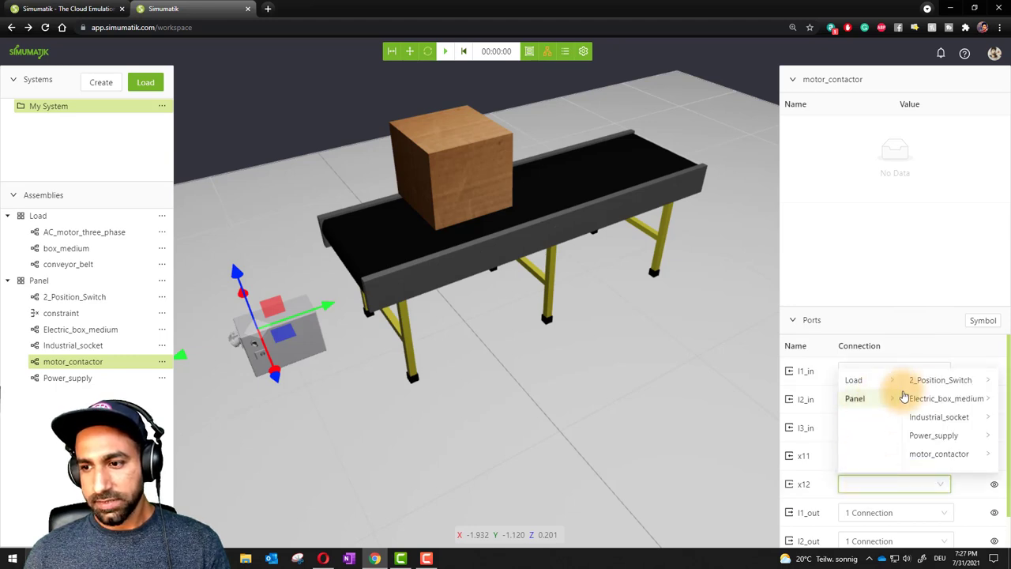
{"action": "left_click", "coordinate": [928, 444]}
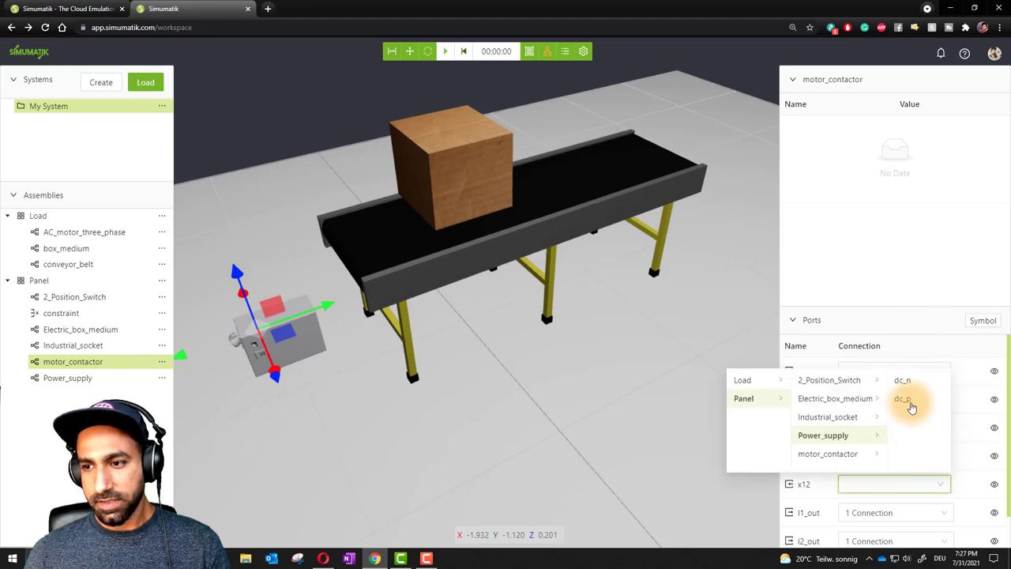
{"action": "left_click", "coordinate": [905, 380]}
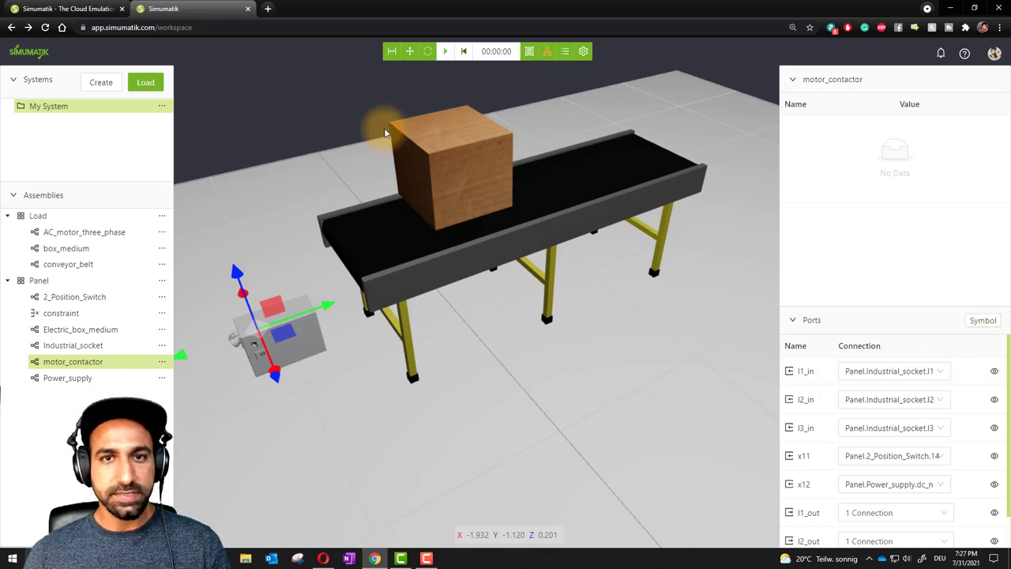
Run the emulation with the side panels hidden, test how the conveyor transports the box, and reset the emulation.
{"action": "left_click", "coordinate": [446, 52]}
{"action": "left_click", "coordinate": [392, 50]}
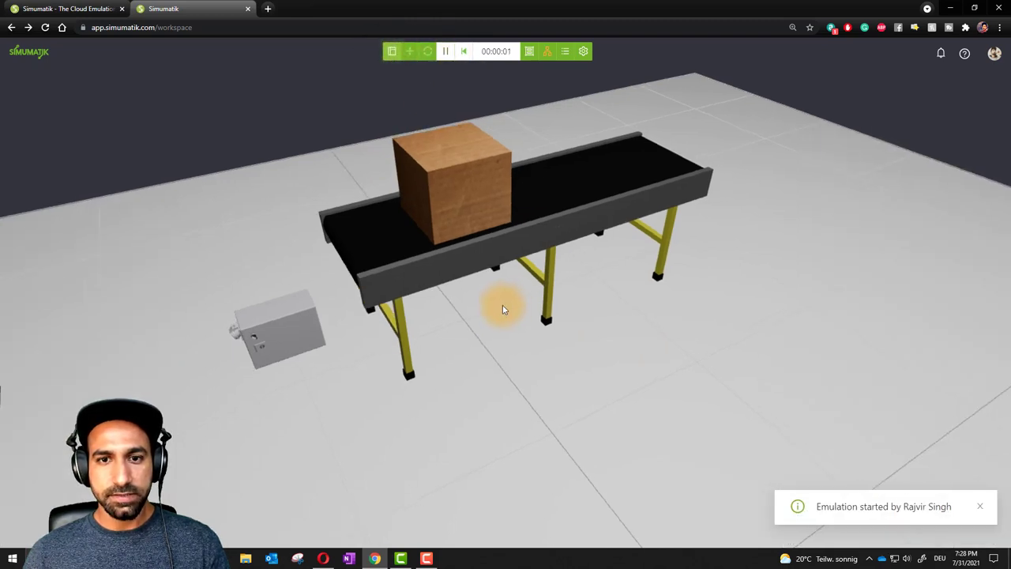
{"action": "left_click_drag", "start_coordinate": [503, 310], "coordinate": [499, 289]}
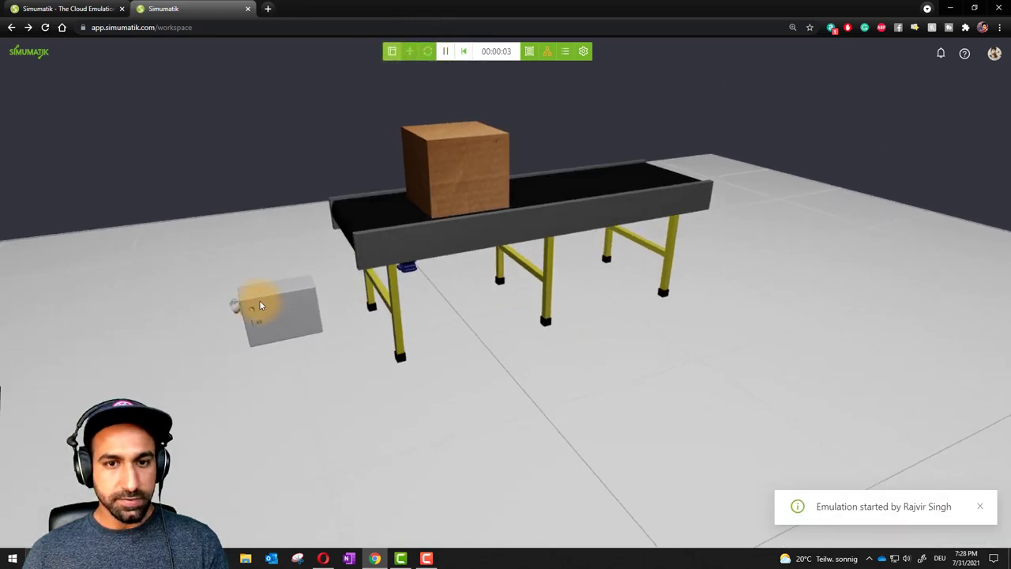
{"action": "scroll", "coordinate": [256, 301], "scroll_direction": "up", "scroll_amount": 3}
{"action": "scroll", "coordinate": [361, 315], "scroll_direction": "up", "scroll_amount": 2}
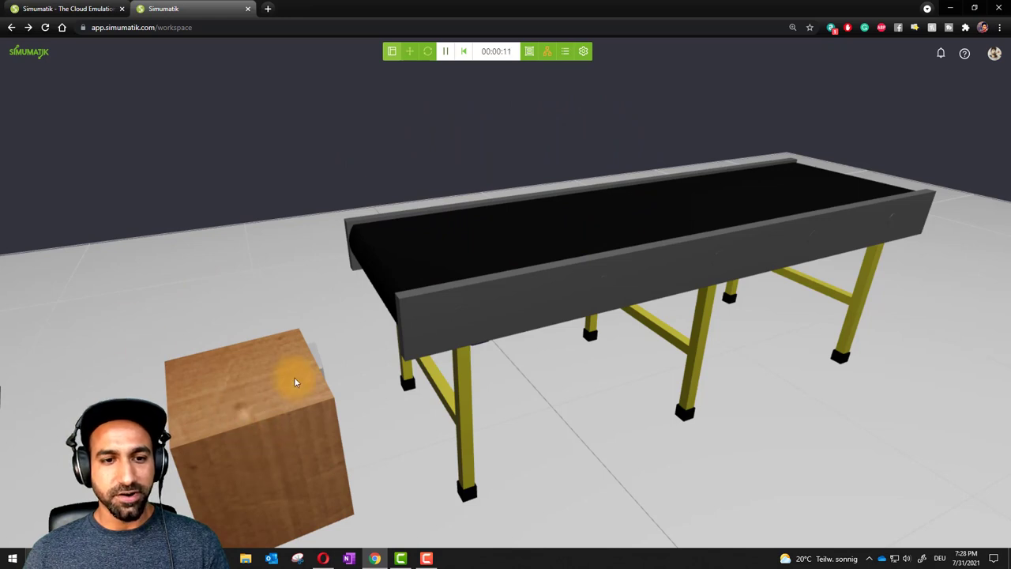
{"action": "left_click", "coordinate": [464, 50]}
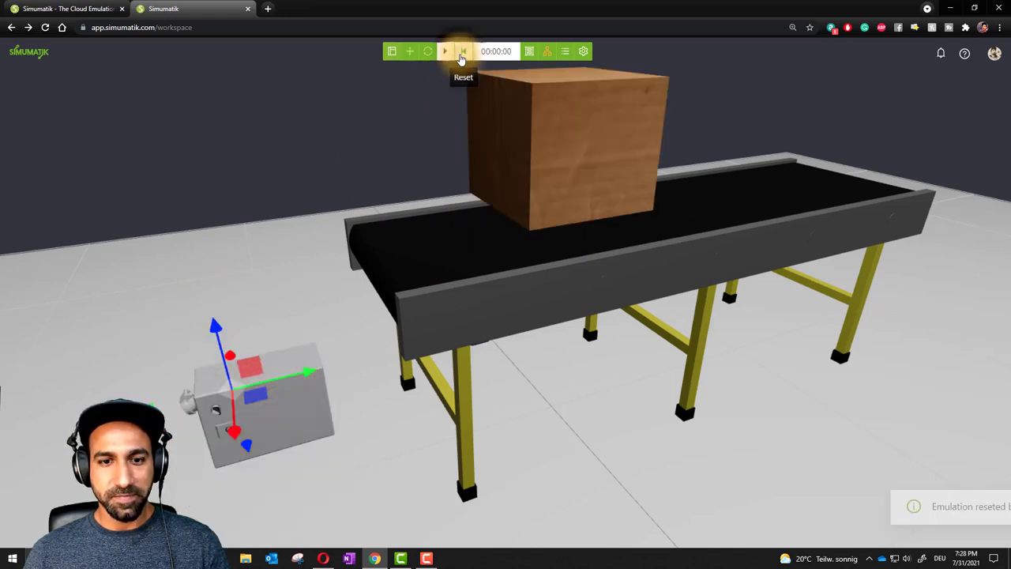
Show the side panels again and rotate the conveyor_belt about the Z axis to about -93.5° to reverse its travel direction.
{"action": "left_click", "coordinate": [444, 255]}
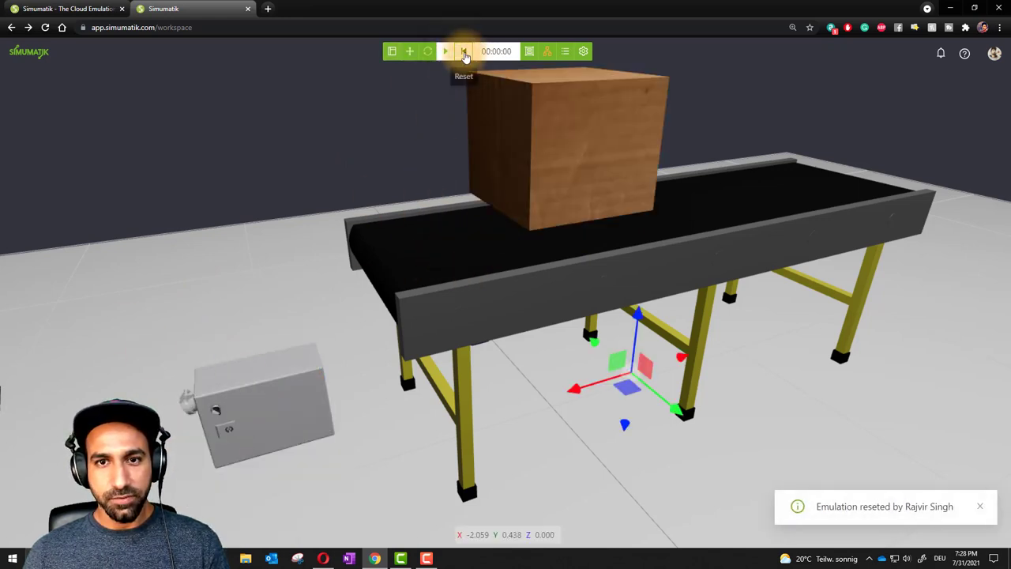
{"action": "left_click", "coordinate": [392, 51]}
{"action": "key", "text": "r"}
{"action": "left_click_drag", "start_coordinate": [582, 461], "coordinate": [550, 535]}
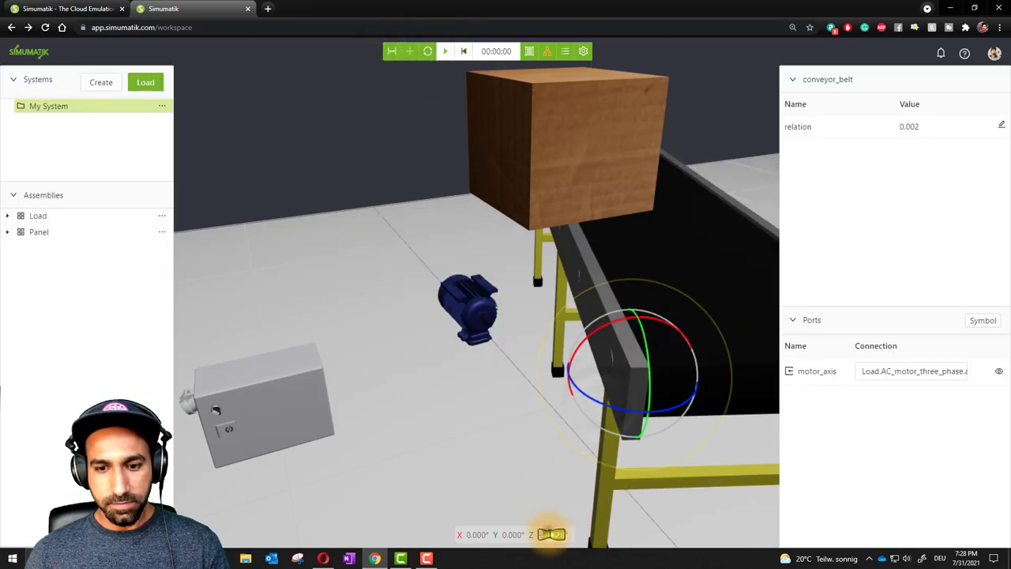
{"action": "type", "text": "180"}
{"action": "key", "text": "Return"}
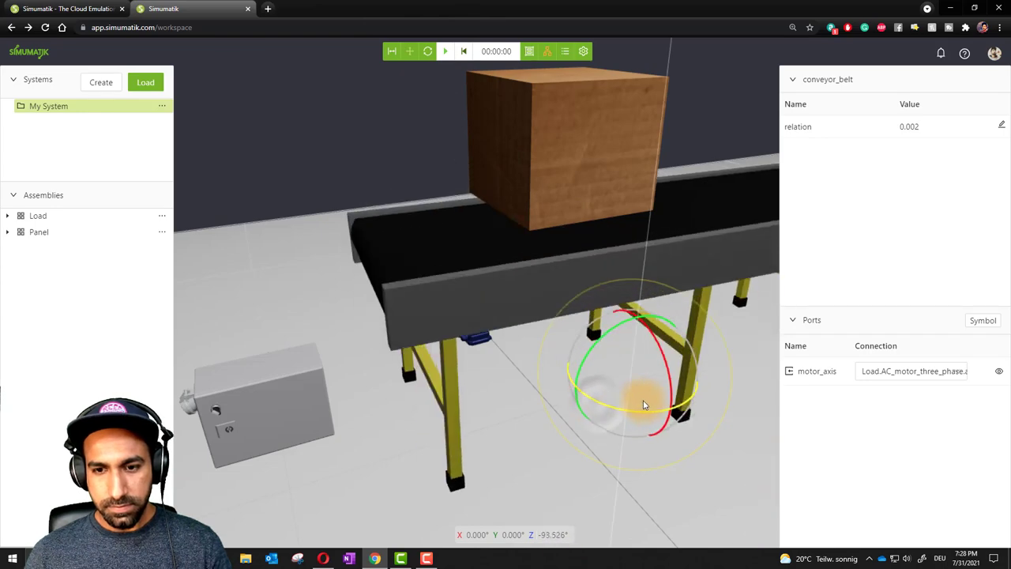
Adjust the conveyor_belt's Z rotation to align it under the box and start the emulation.
{"action": "left_click", "coordinate": [445, 51]}
{"action": "left_click", "coordinate": [466, 51]}
{"action": "left_click_drag", "start_coordinate": [654, 413], "coordinate": [548, 535]}
{"action": "left_click", "coordinate": [445, 51]}
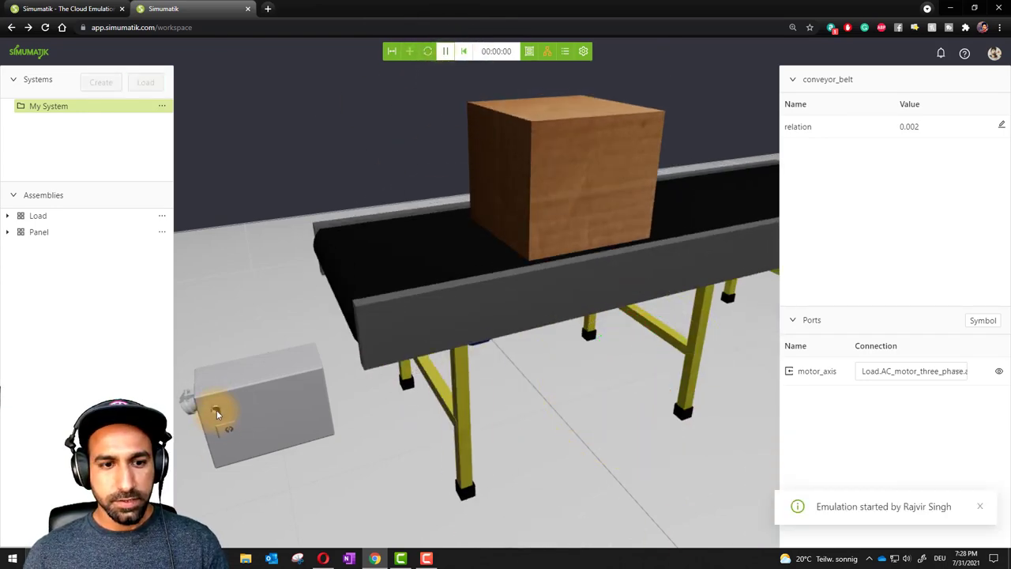
Hide the side panels to view the conveyor with the box and reset the emulation.
{"action": "left_click", "coordinate": [392, 51]}
{"action": "left_click_drag", "start_coordinate": [577, 383], "coordinate": [522, 382]}
{"action": "left_click", "coordinate": [464, 54]}
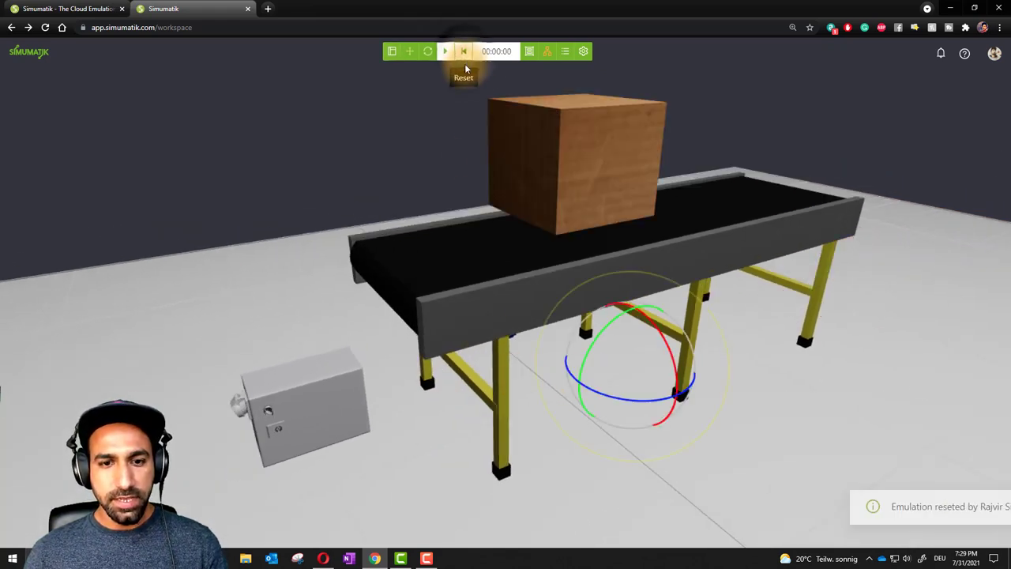
{"action": "mouse_move", "coordinate": [444, 419]}
{"action": "left_mouse_down"}
{"action": "mouse_move", "coordinate": [408, 400]}
{"action": "mouse_move", "coordinate": [413, 392]}
{"action": "mouse_move", "coordinate": [432, 430]}
{"action": "left_mouse_up"}
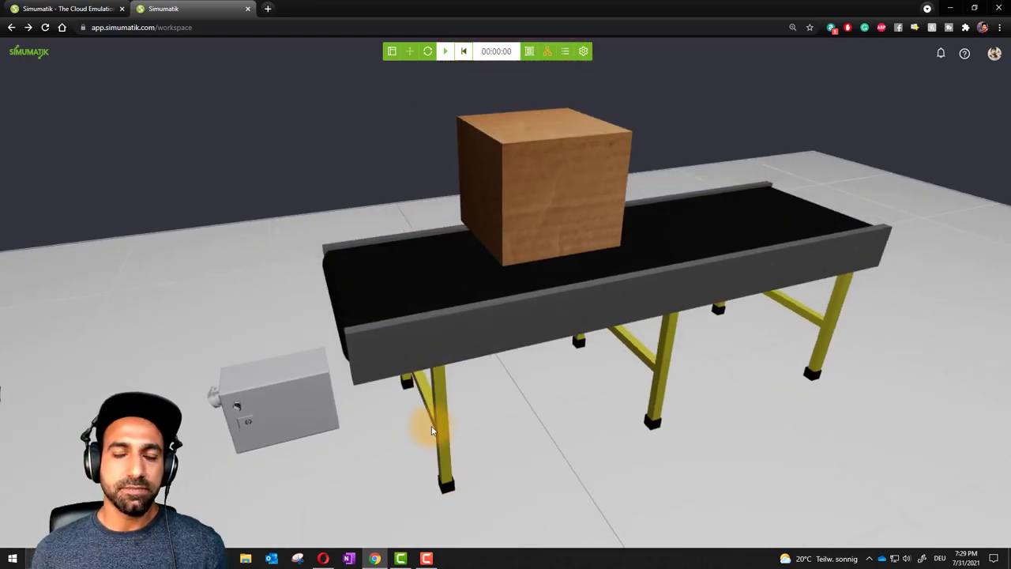
Show the side panels again and open the properties of the Load assembly's AC_motor_three_phase.
{"action": "left_click", "coordinate": [392, 51]}
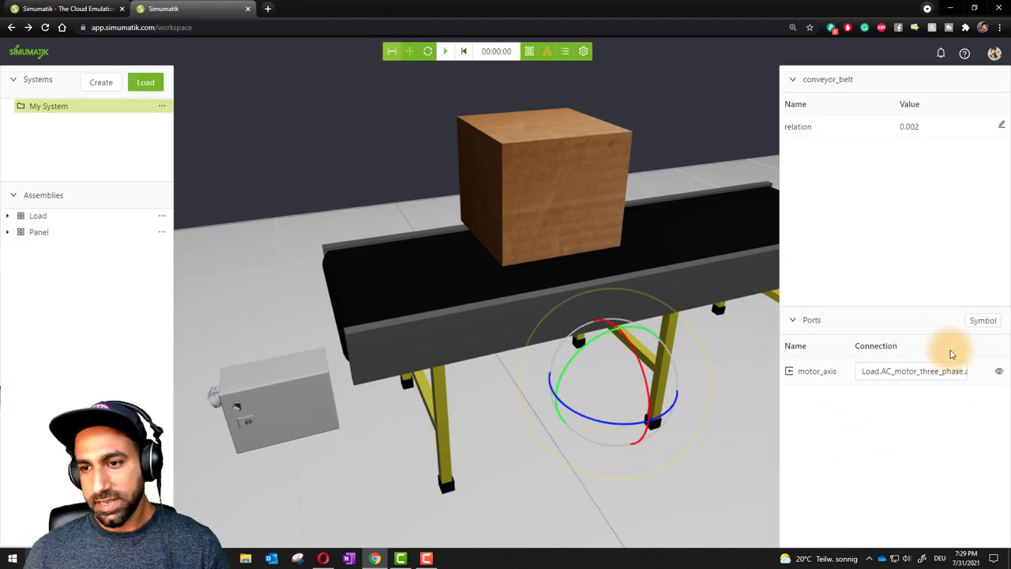
{"action": "left_click", "coordinate": [792, 322]}
{"action": "left_click", "coordinate": [791, 321]}
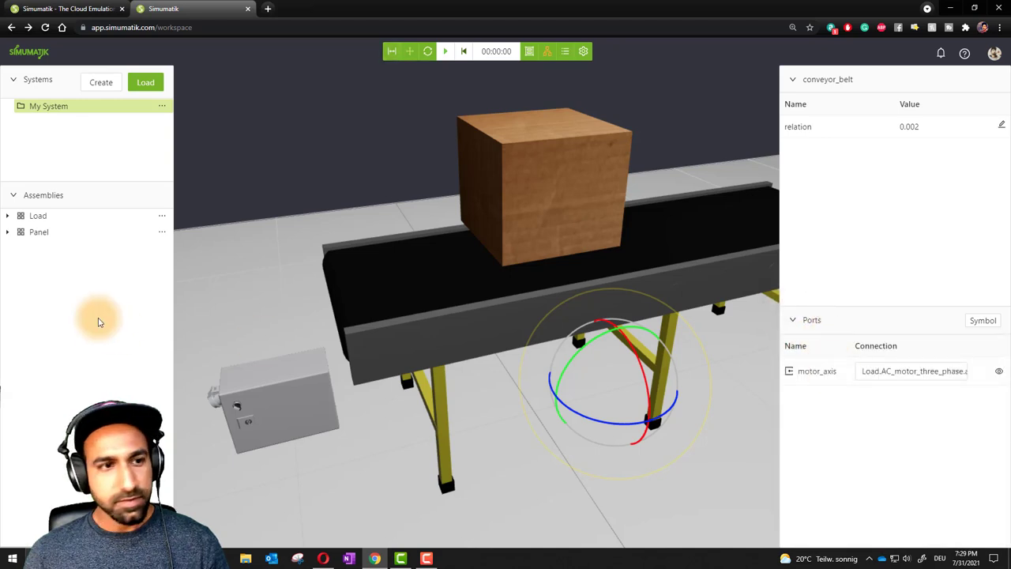
{"action": "left_click", "coordinate": [8, 216]}
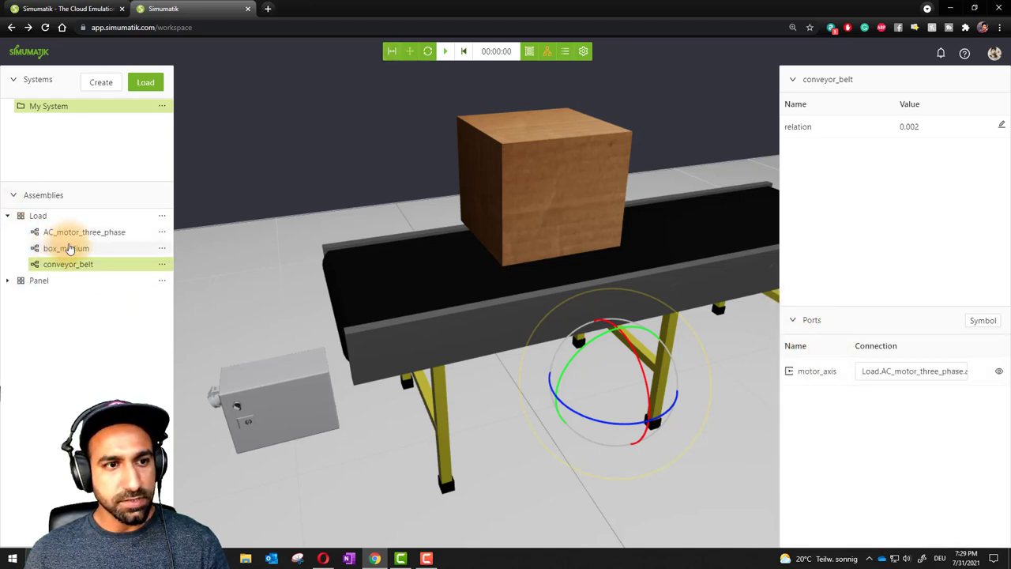
{"action": "left_click", "coordinate": [71, 235]}
Start the emulation and display the live voltage and current values of the motor's l1, l2 and l3 ports.
{"action": "left_click", "coordinate": [445, 51]}
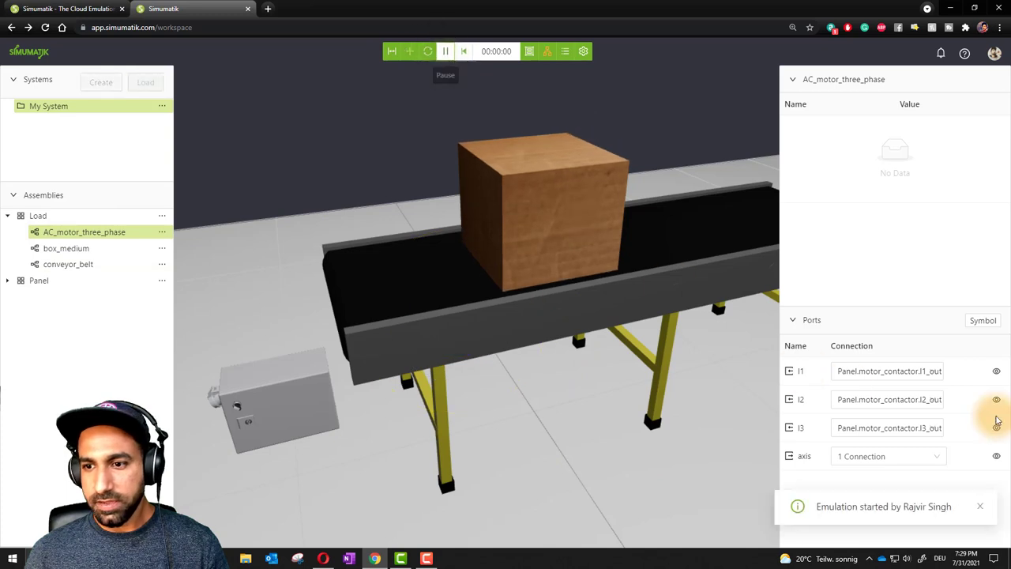
{"action": "left_click", "coordinate": [996, 371]}
{"action": "left_click", "coordinate": [996, 407]}
{"action": "left_click", "coordinate": [996, 439]}
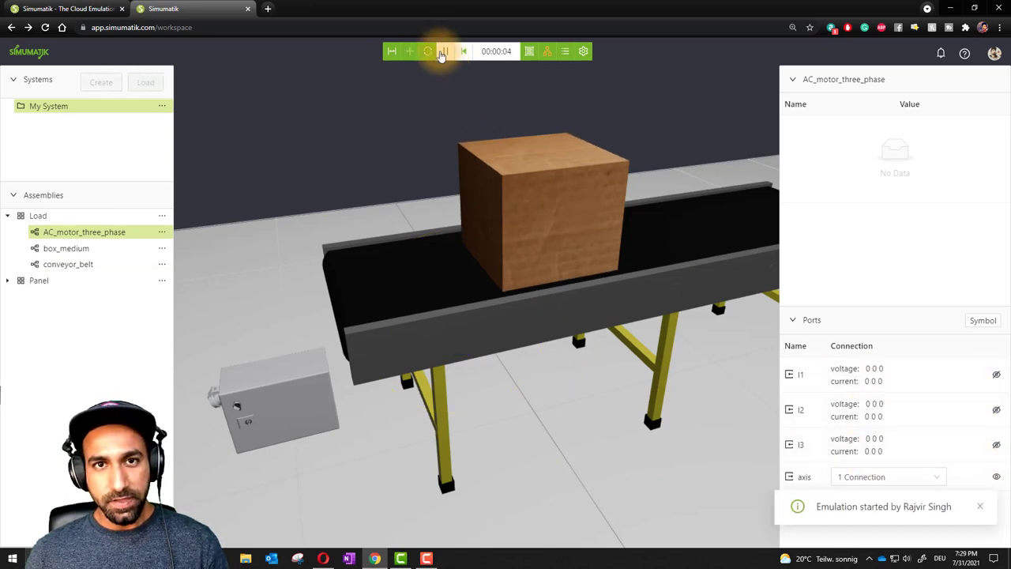
Turn the Panel's switch on and off again to check the motor's phase values and the box's movement along the conveyor.
{"action": "left_click", "coordinate": [236, 407]}
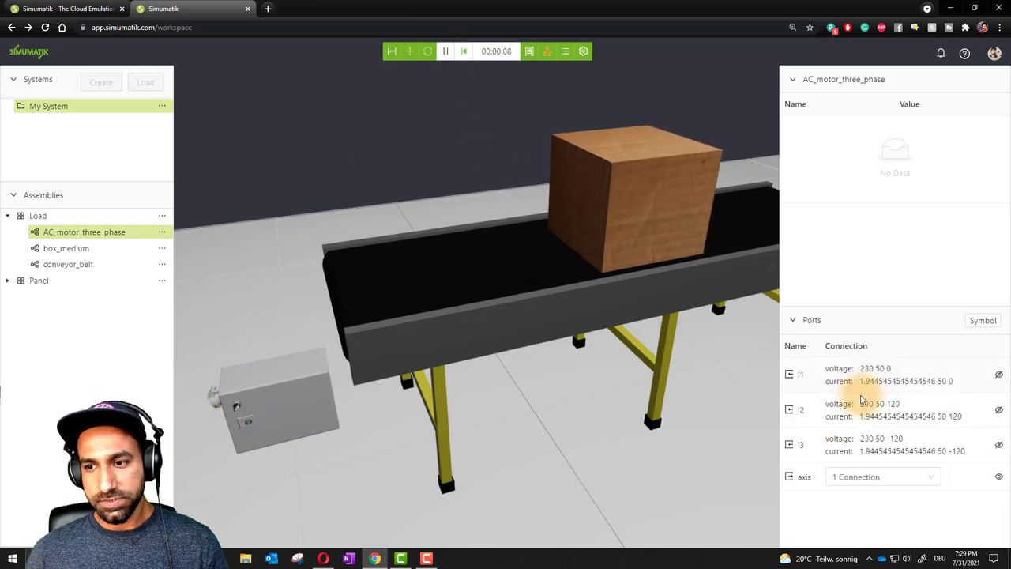
{"action": "left_click", "coordinate": [235, 405]}
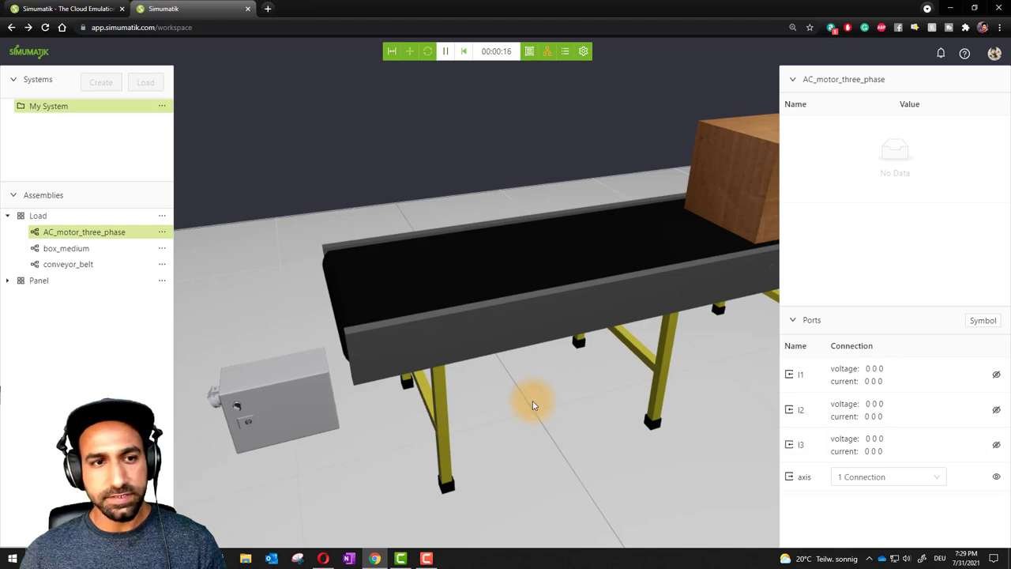
{"action": "scroll", "coordinate": [545, 401], "scroll_direction": "down", "scroll_amount": 3}
{"action": "left_click_drag", "start_coordinate": [609, 401], "coordinate": [582, 362]}
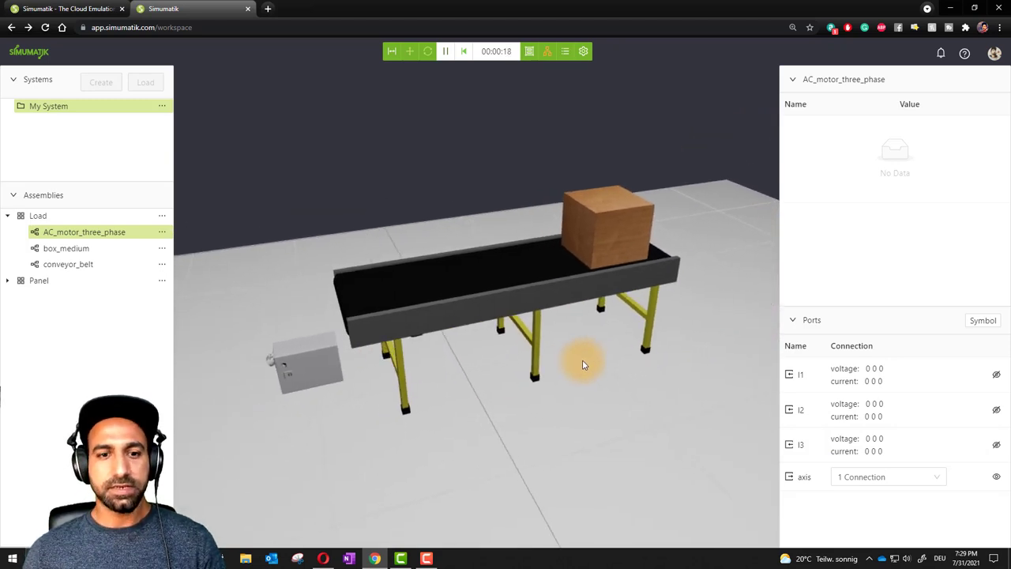